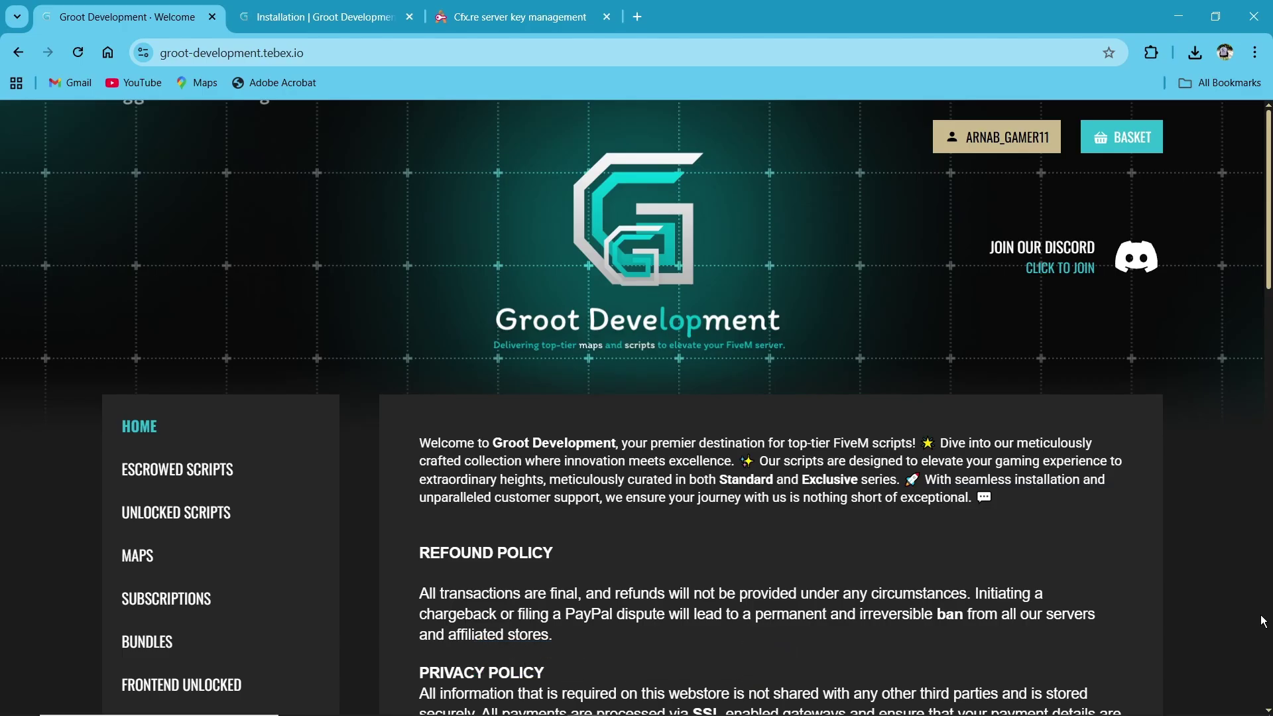
Open the Advanced Paycheck & Salary Management product under Escrowed Scripts and scroll through its features to the screenshots
left_click(210, 470)
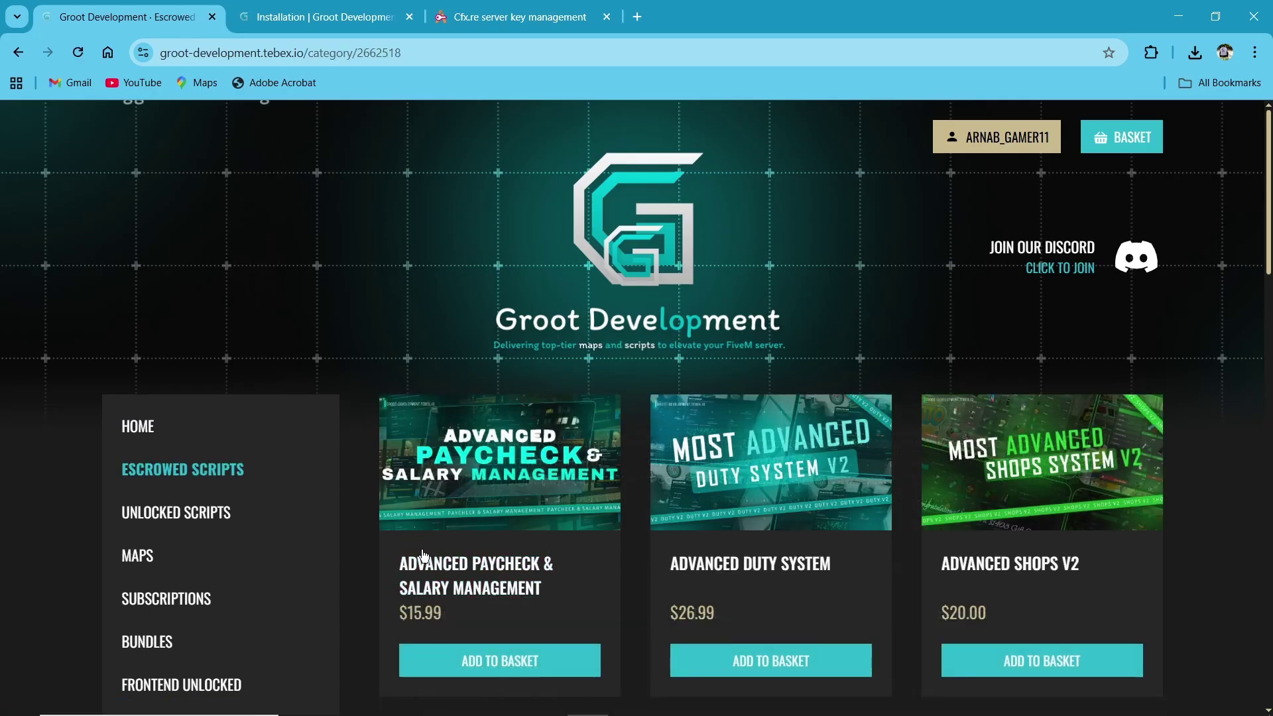
left_click(434, 568)
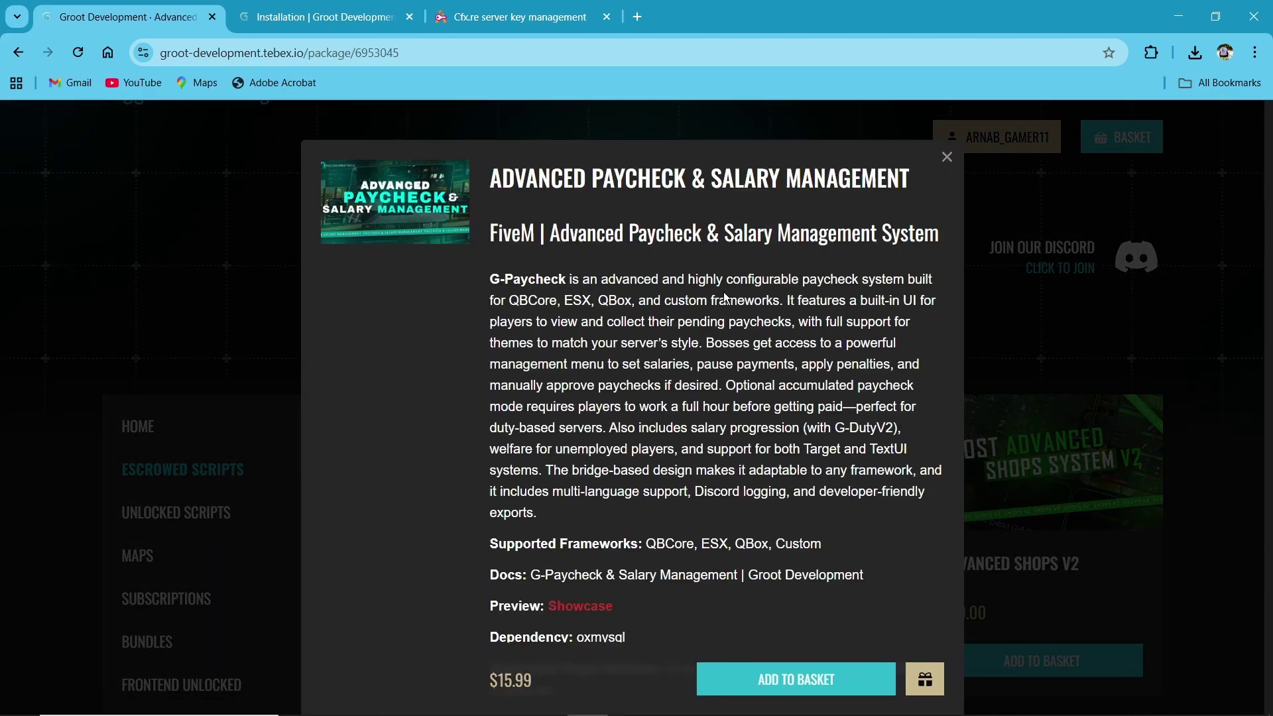
scroll(671, 322, "down", 3)
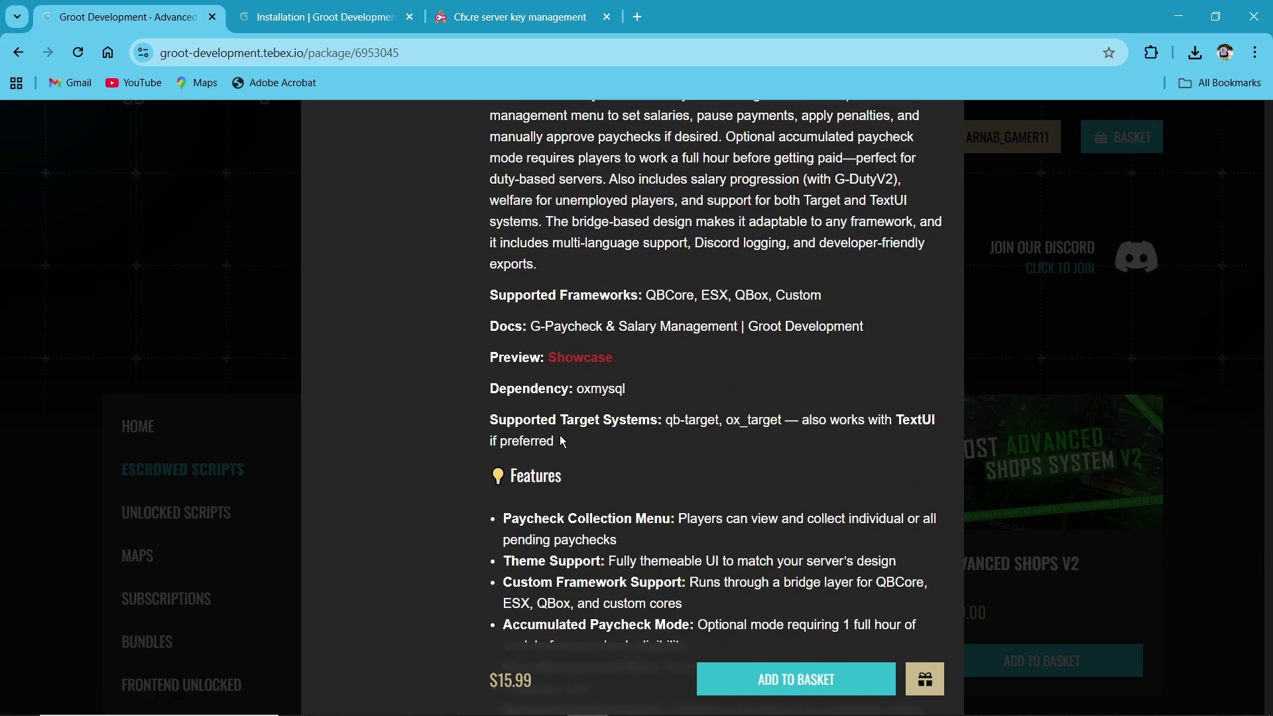
scroll(545, 436, "down", 3)
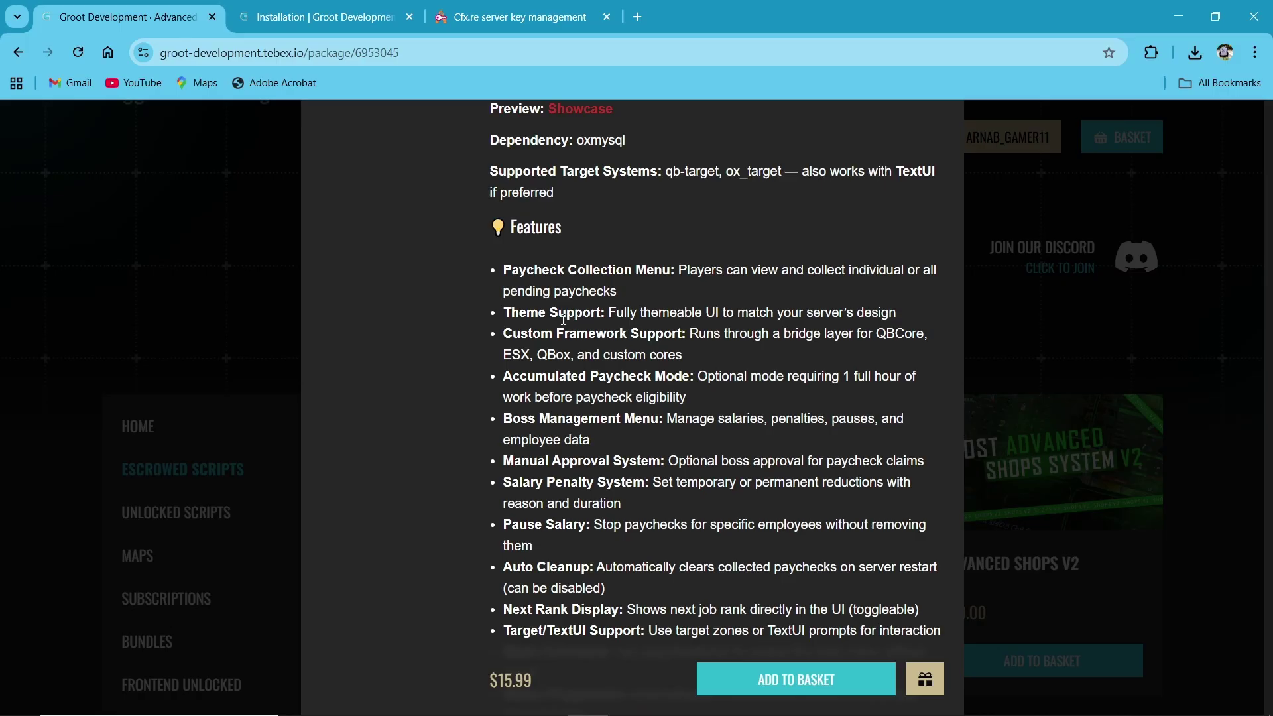
scroll(448, 376, "down", 10)
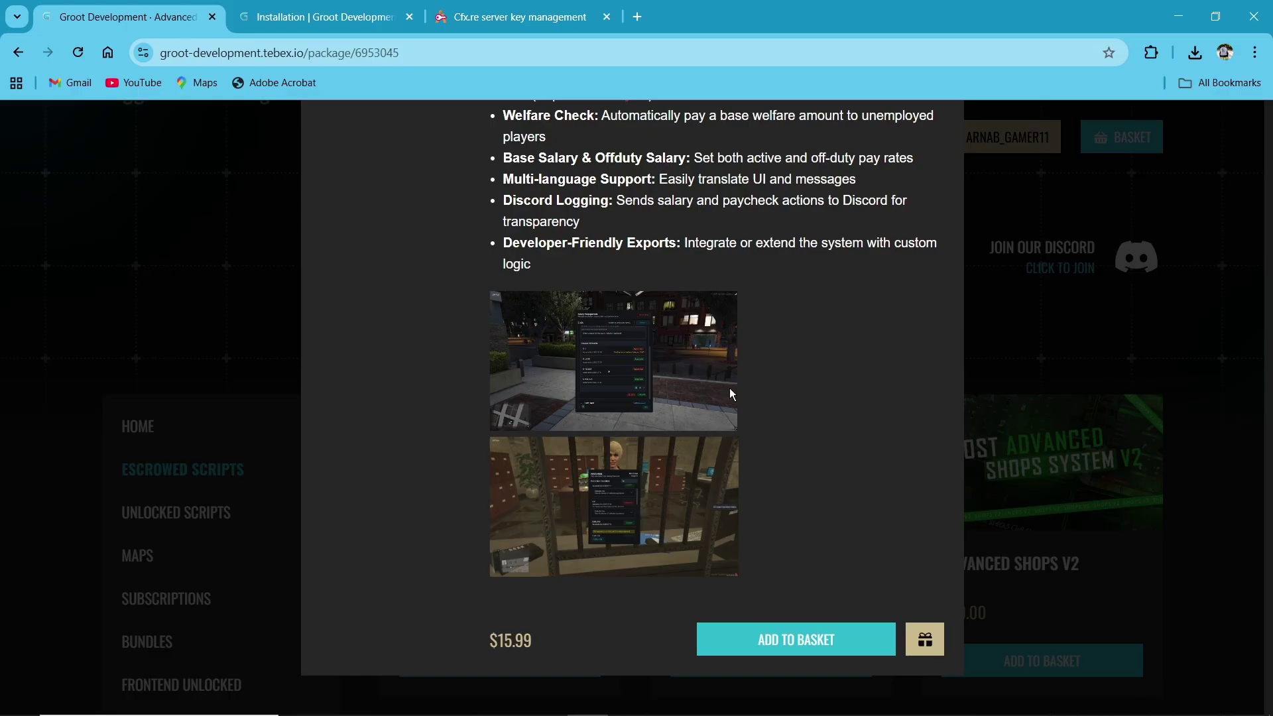
Add the paycheck script to the basket and continue through checkout to the payment form without logging in
left_click(771, 648)
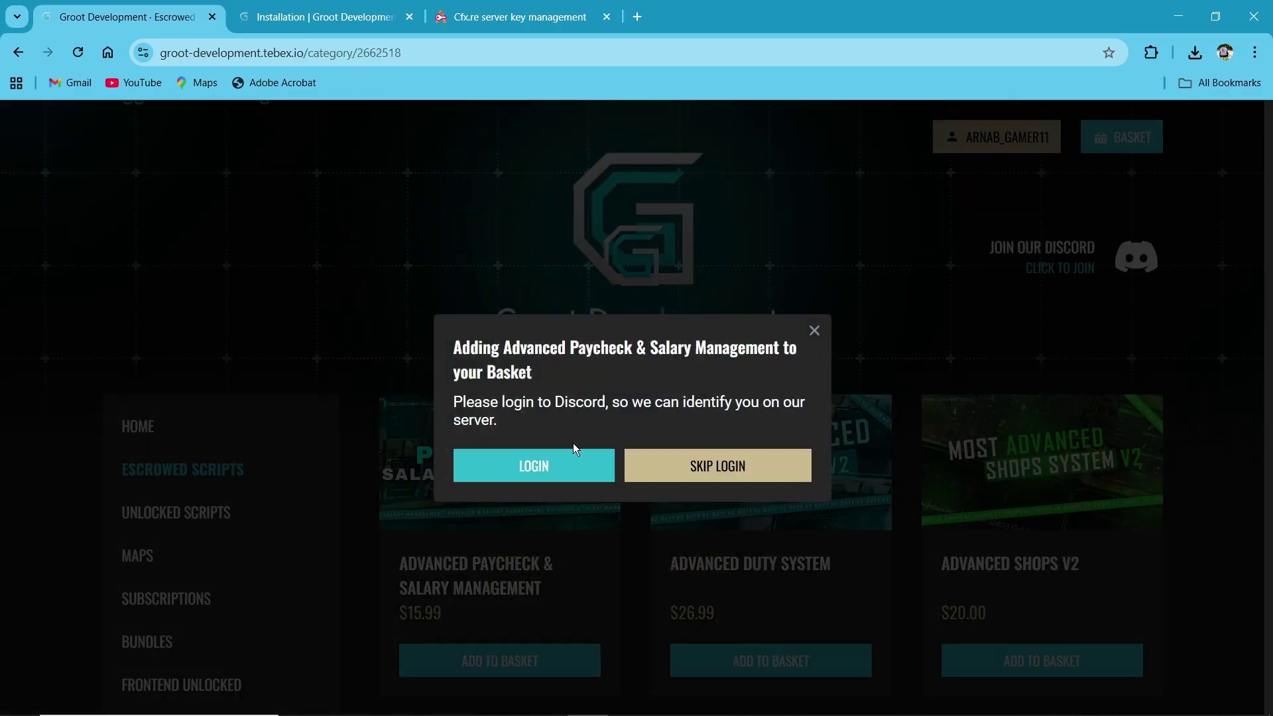
left_click(676, 469)
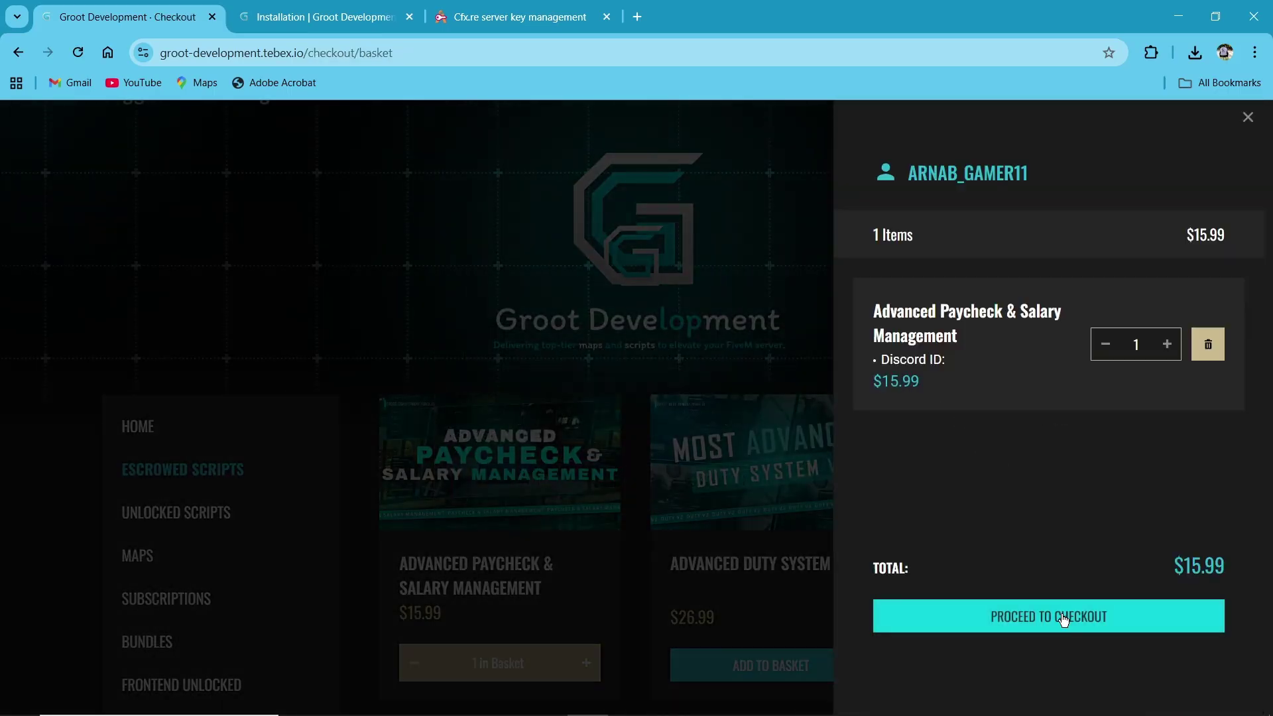
left_click(1061, 625)
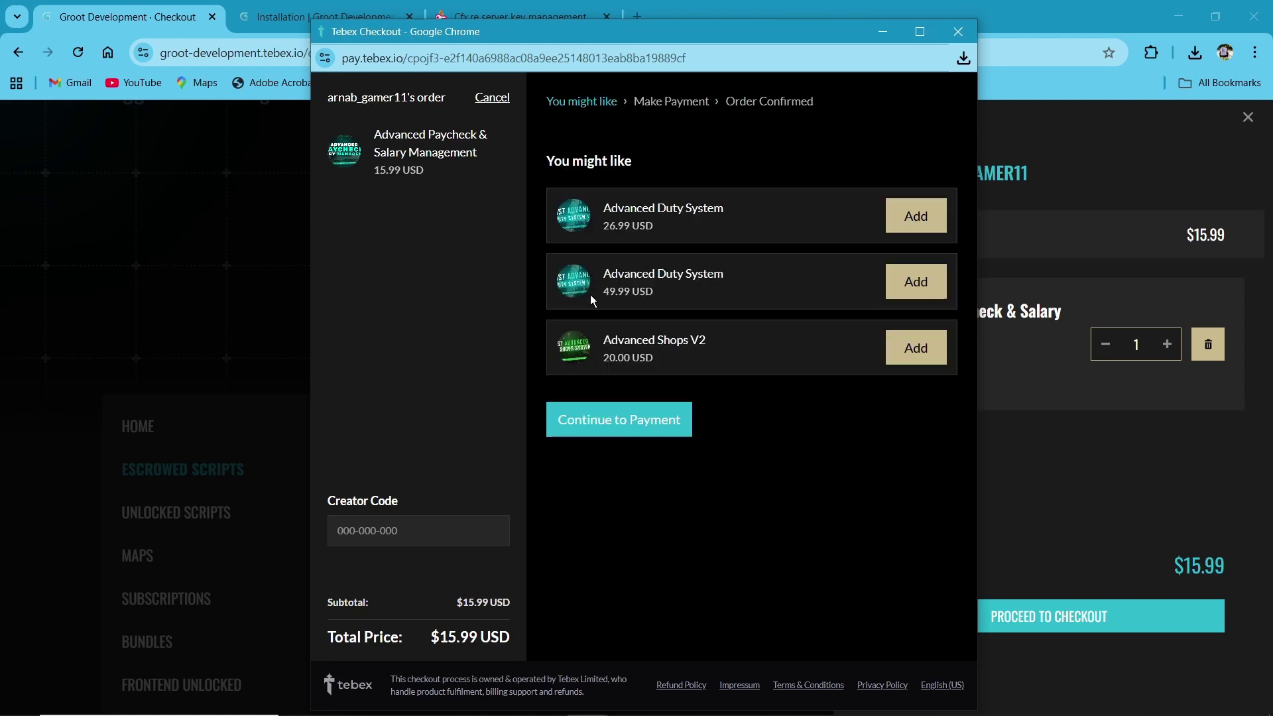
left_click(554, 419)
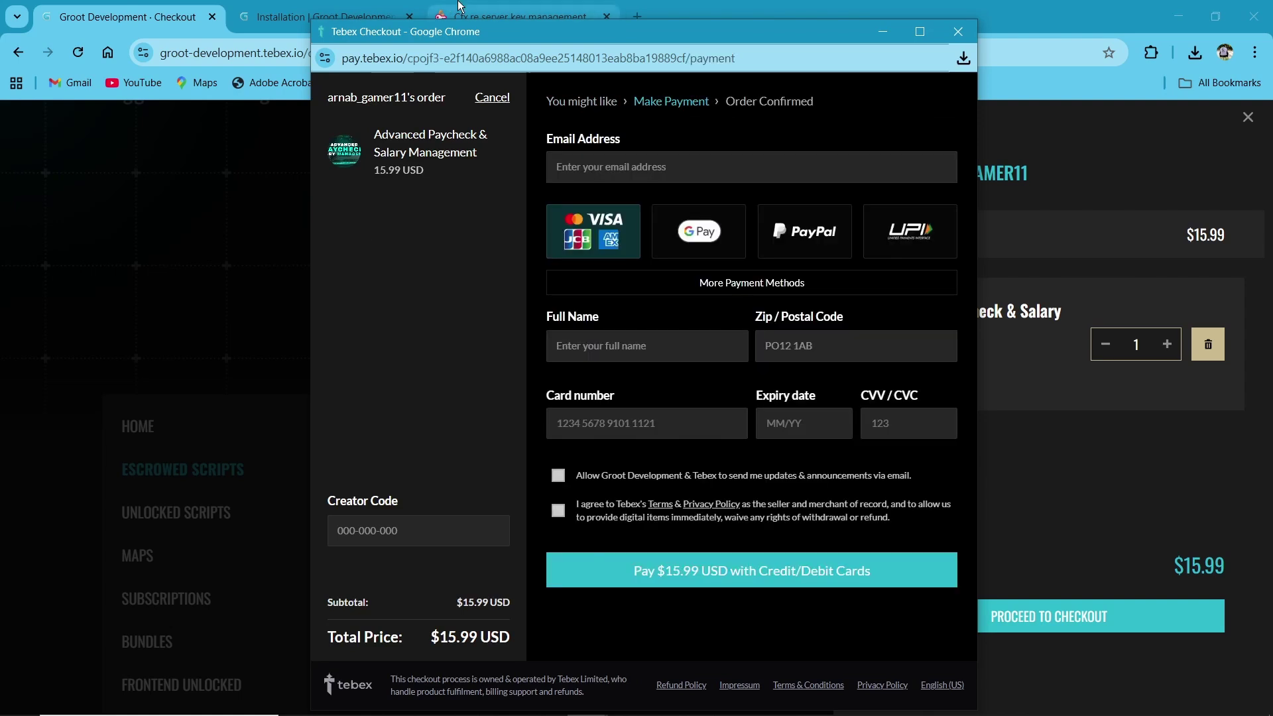
Download g-adv-paycheck.pack.zip from Cfx.re Keymaster to DISK_1 (E:) and show it in its folder
left_click(517, 15)
triple_click(556, 311)
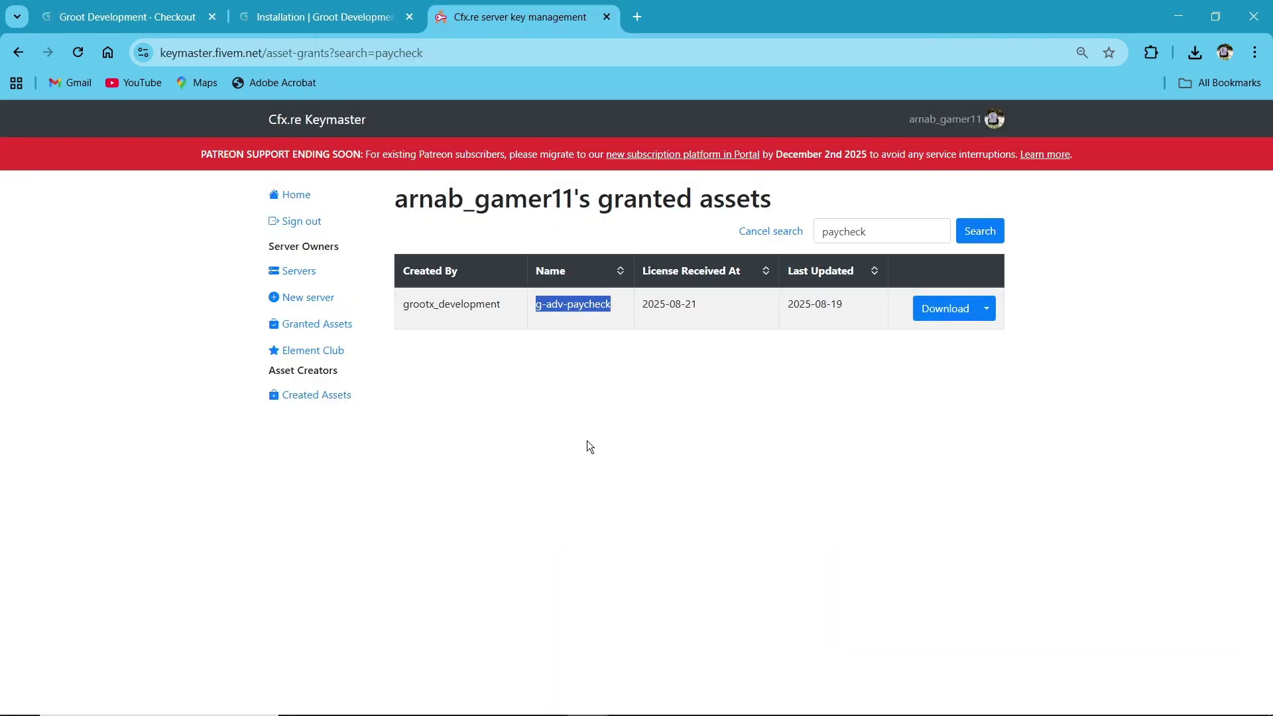
left_click(734, 433)
left_click(934, 311)
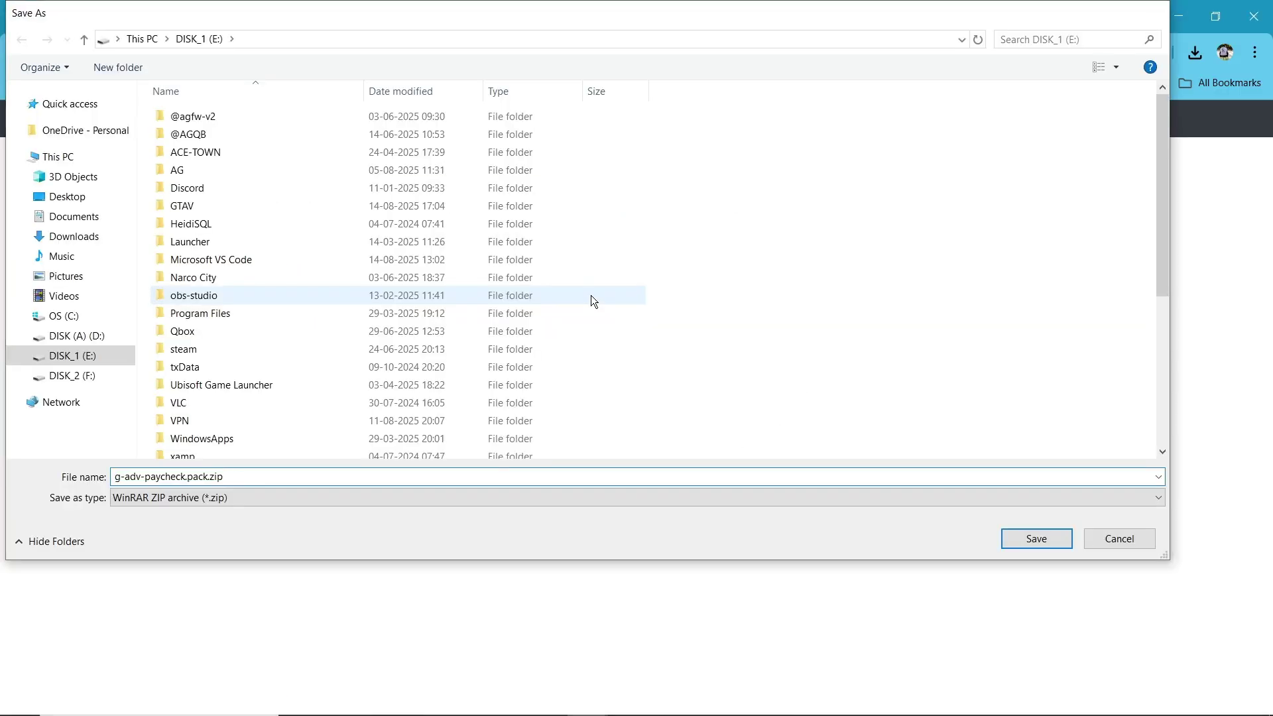
key("Return")
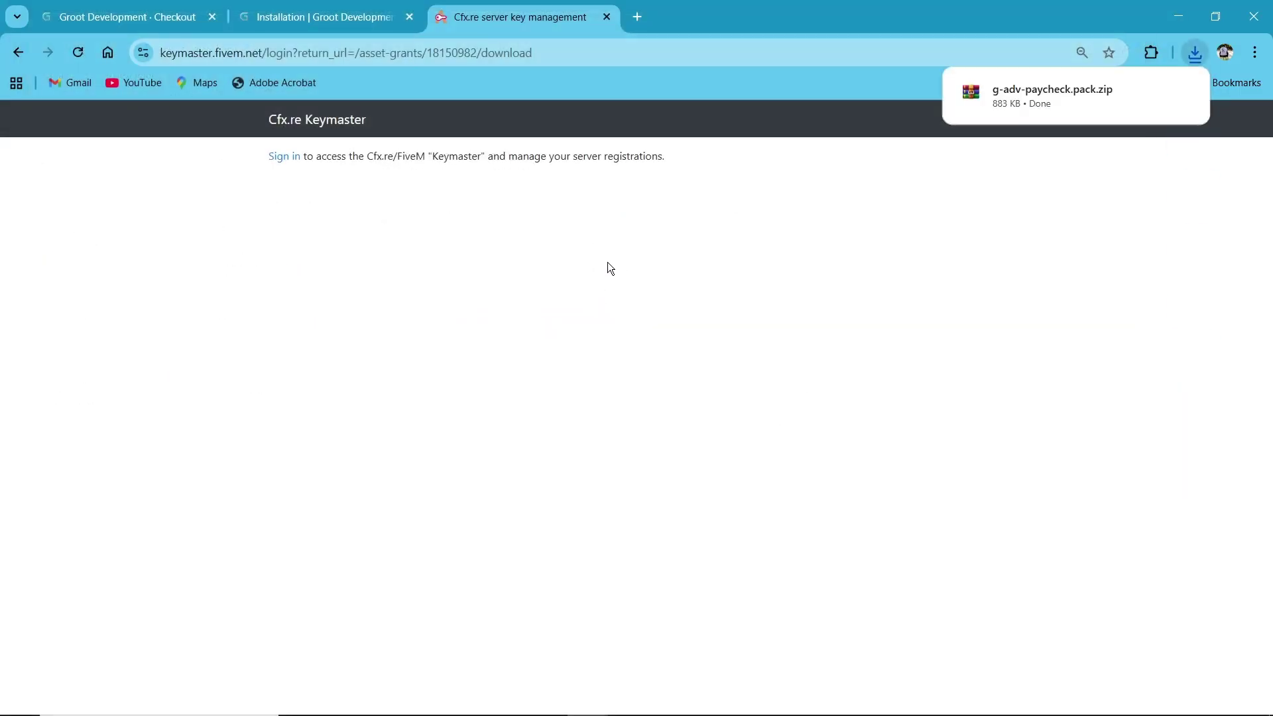
left_click(1152, 90)
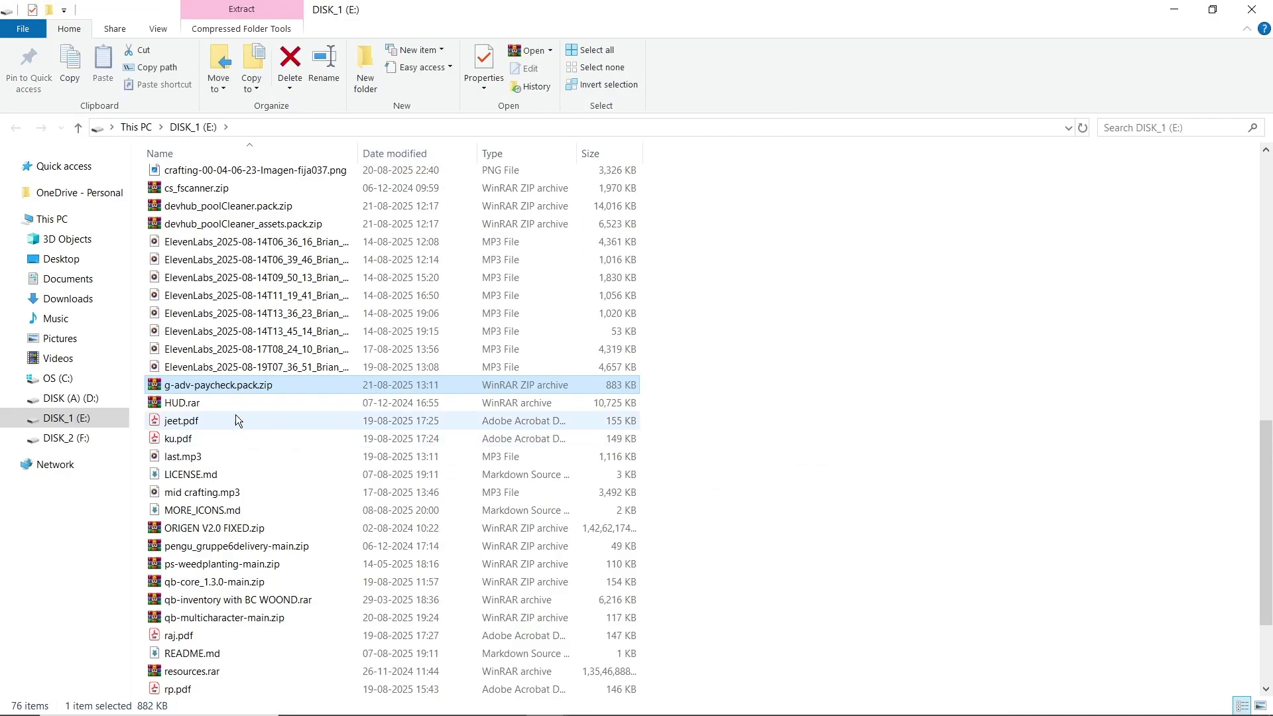
Extract the paycheck zip into its current folder with Extract Here
right_click(213, 386)
left_click(300, 132)
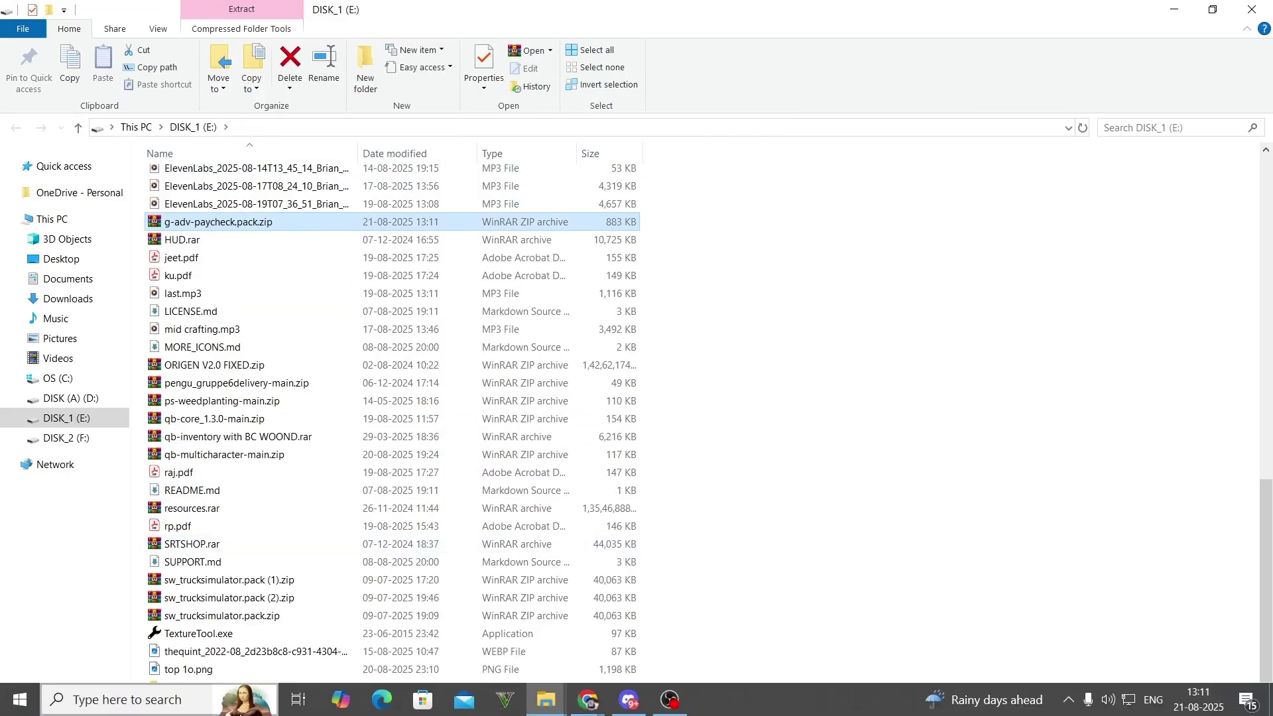
scroll(246, 547, "up", 15)
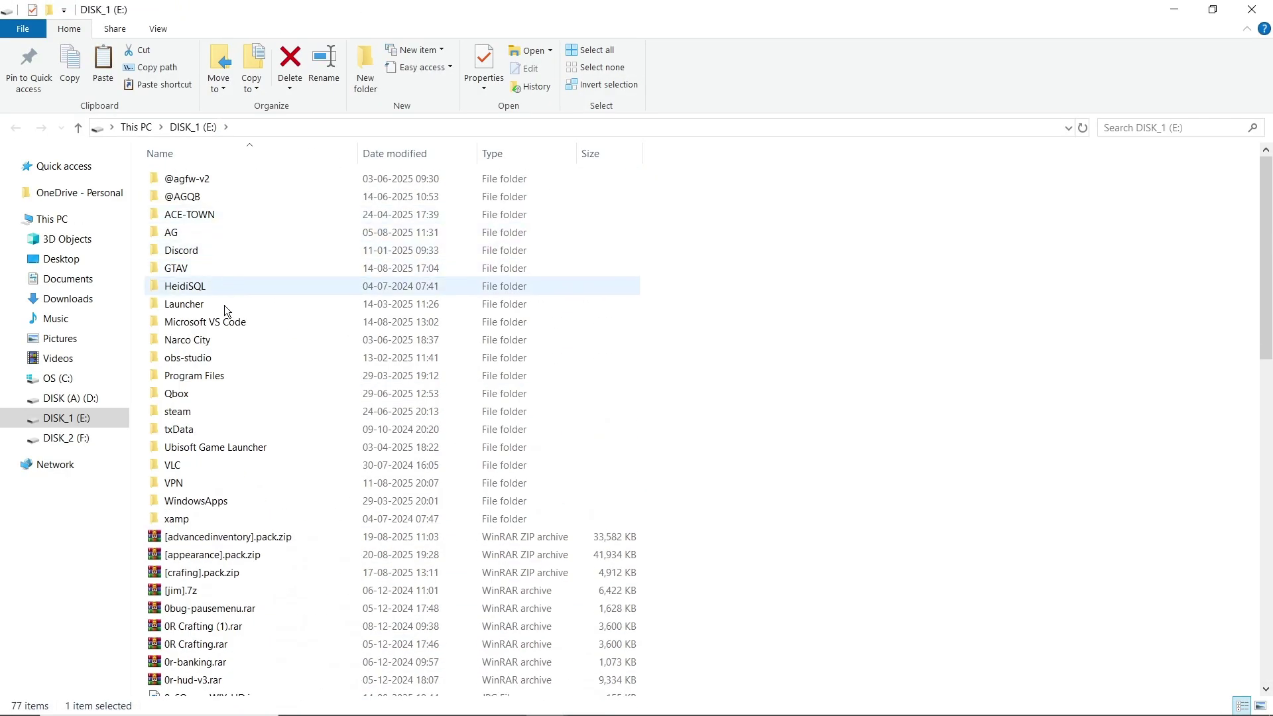
Go to Narco City > Narco City > resources and open the g-adv-paycheck folder
double_click(226, 340)
double_click(199, 180)
double_click(202, 214)
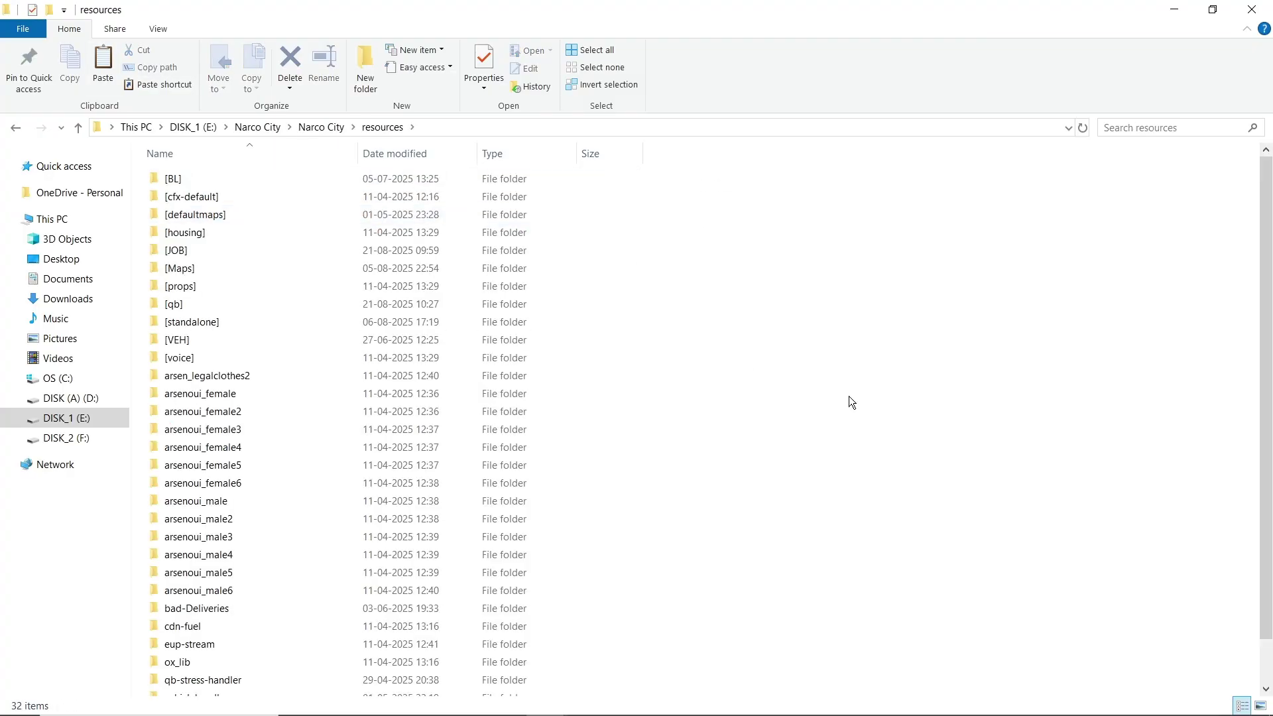
key("ctrl+v")
double_click(250, 663)
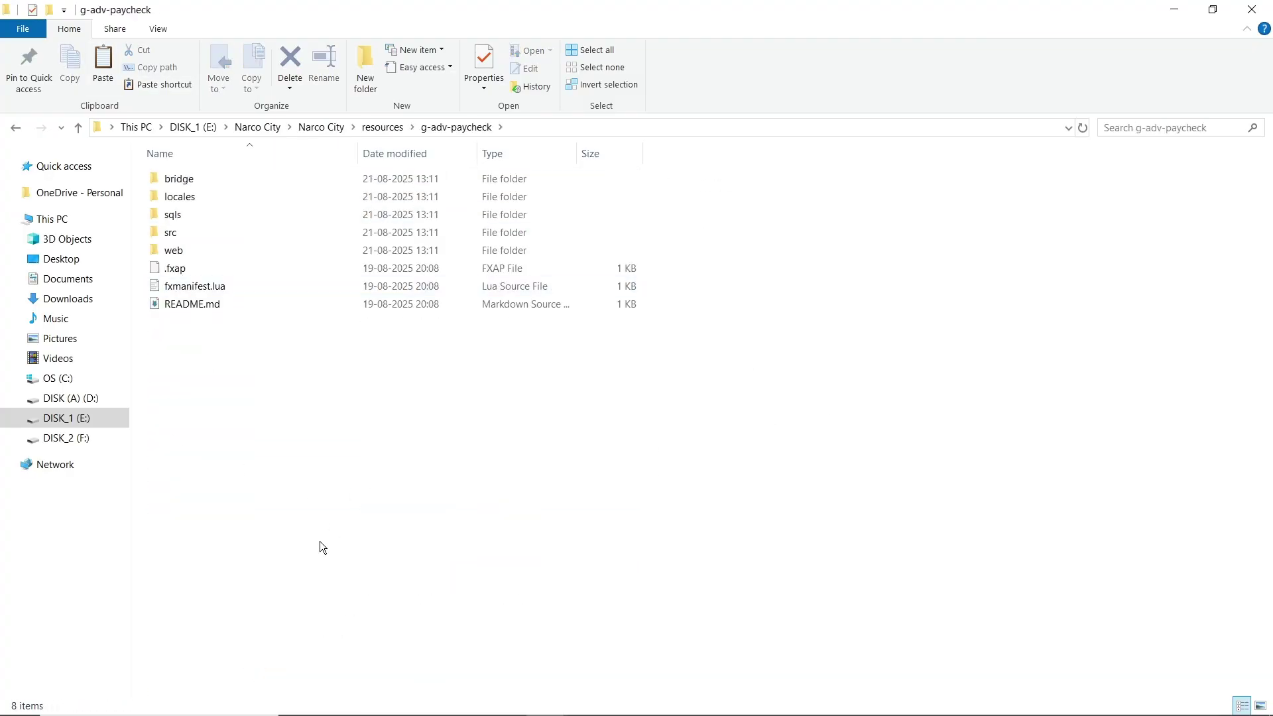
left_click_drag(320, 541, 283, 423)
Read README.md's Docs and store link lines in VS Code, then minimize the editor
double_click(287, 305)
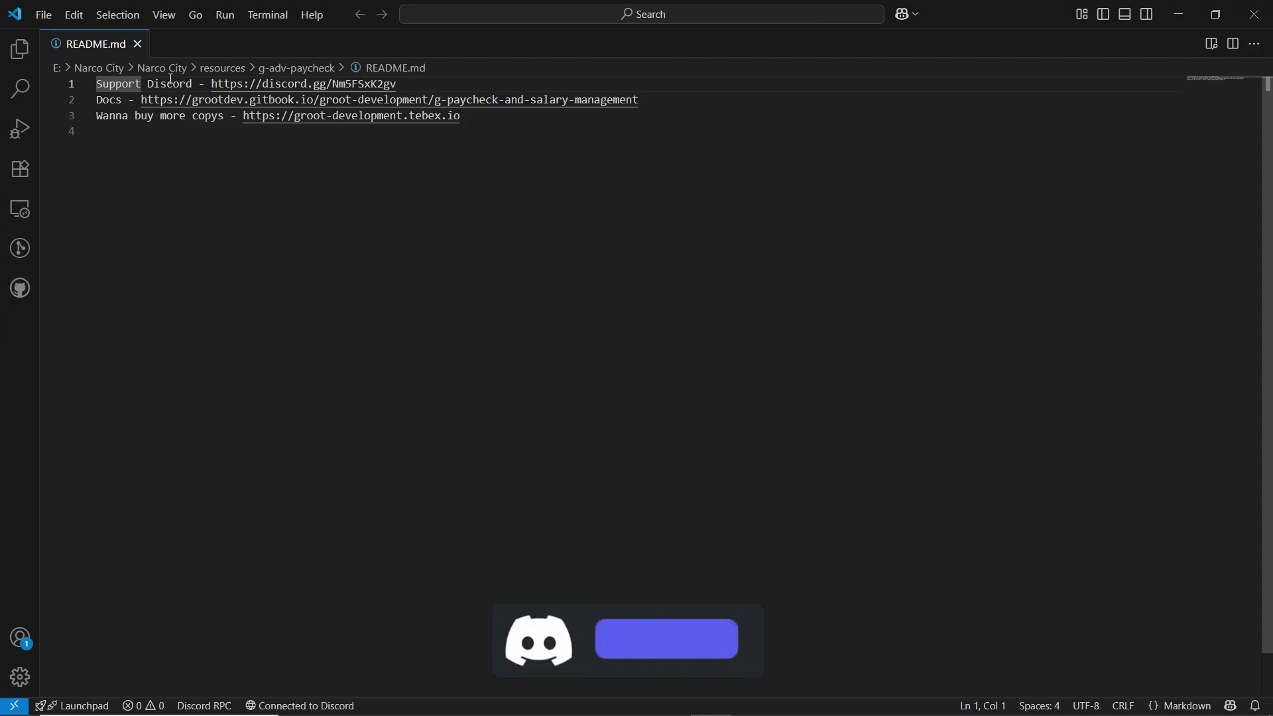
triple_click(113, 101)
left_click(166, 116)
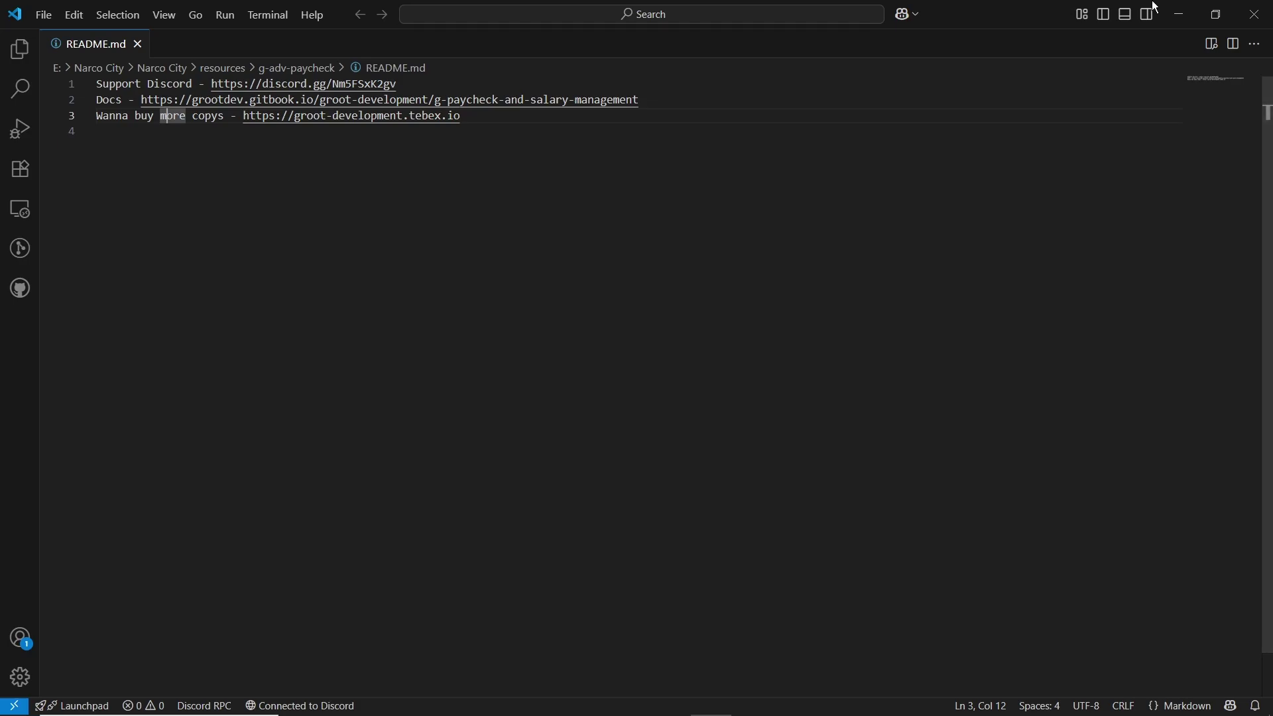
left_click(1180, 14)
Switch to the GitBook Installation page and read installation steps 1 to 3
mouse_move(589, 706)
left_click(531, 624)
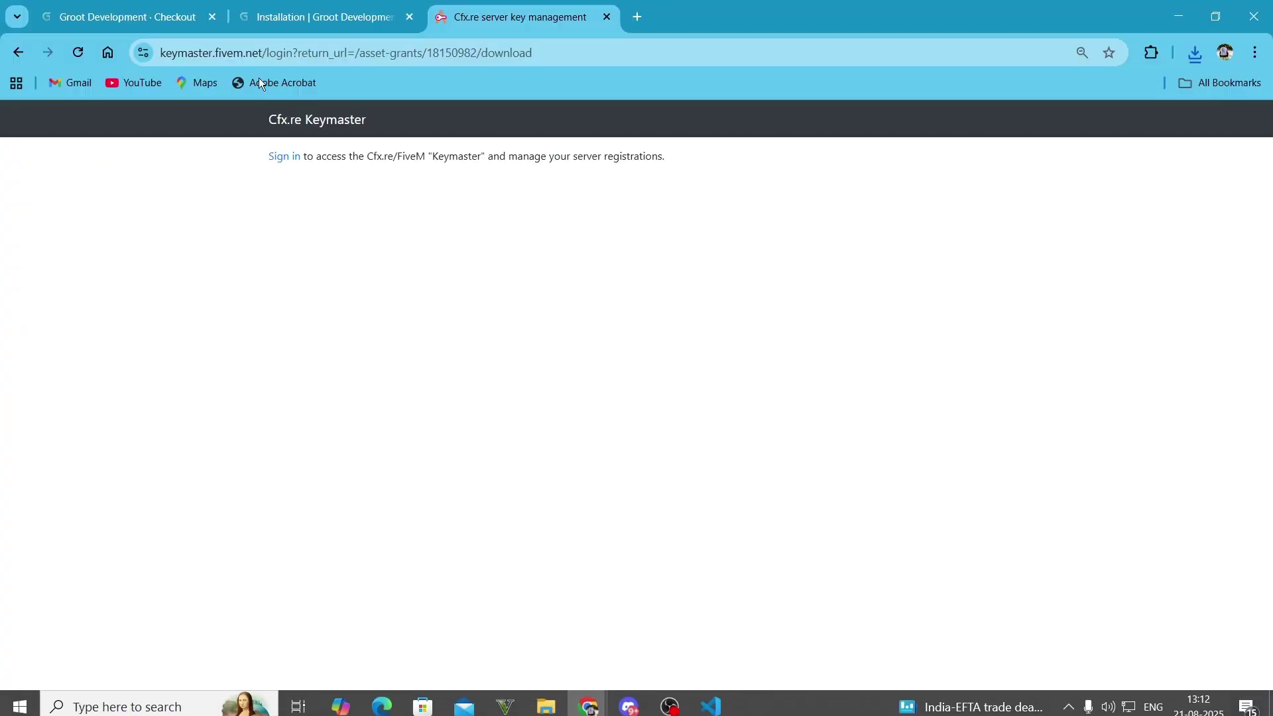
left_click(317, 17)
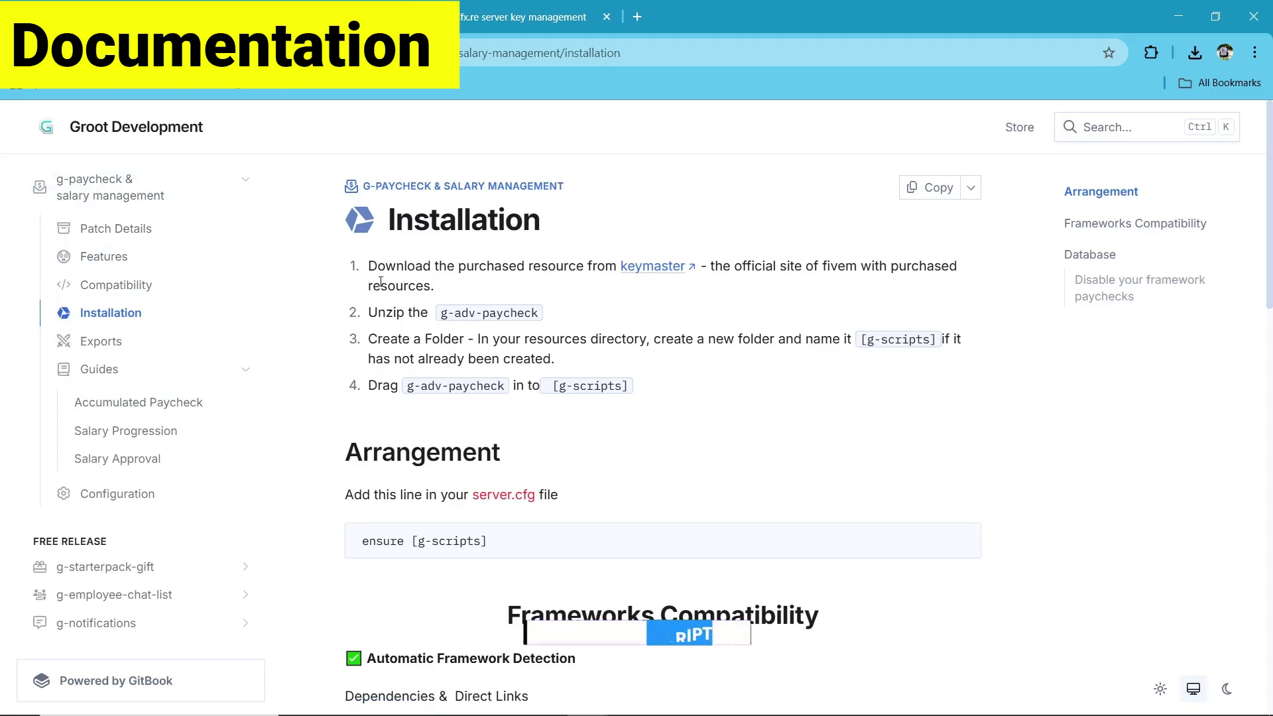
left_click_drag(356, 264, 502, 358)
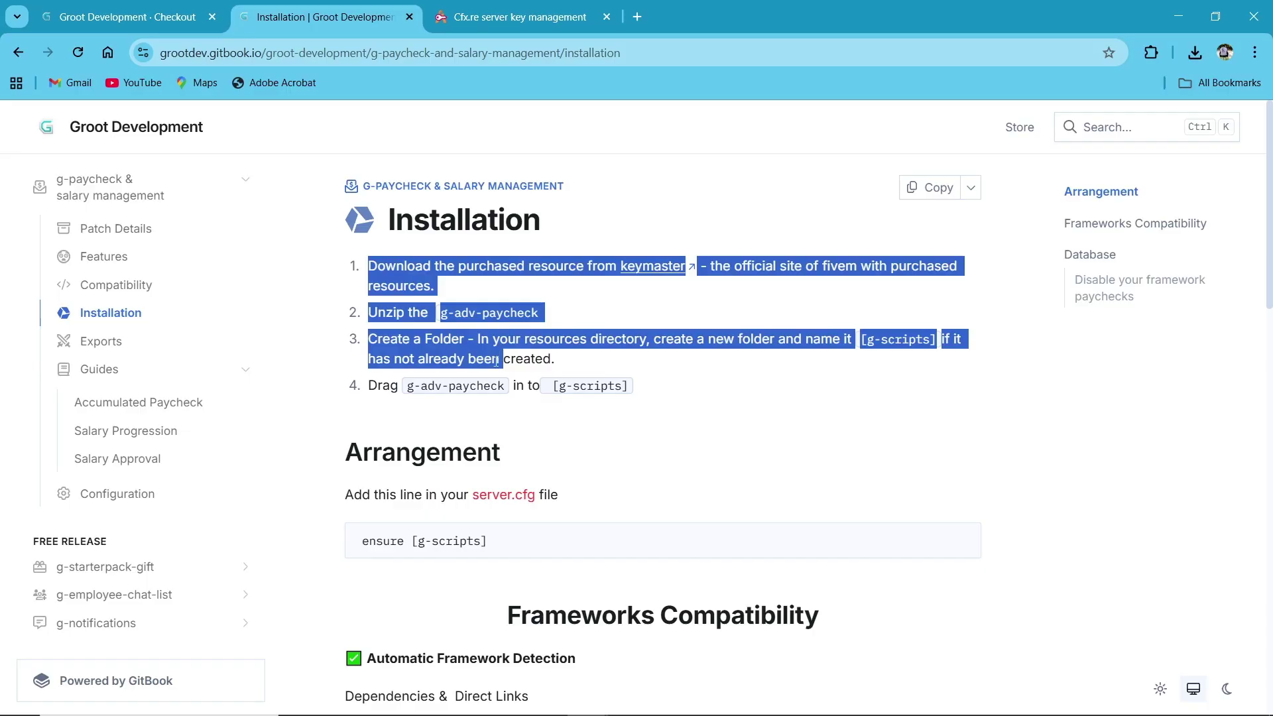
left_click(419, 404)
Review the supported frameworks list and target systems on the Installation page
scroll(419, 404, "down", 3)
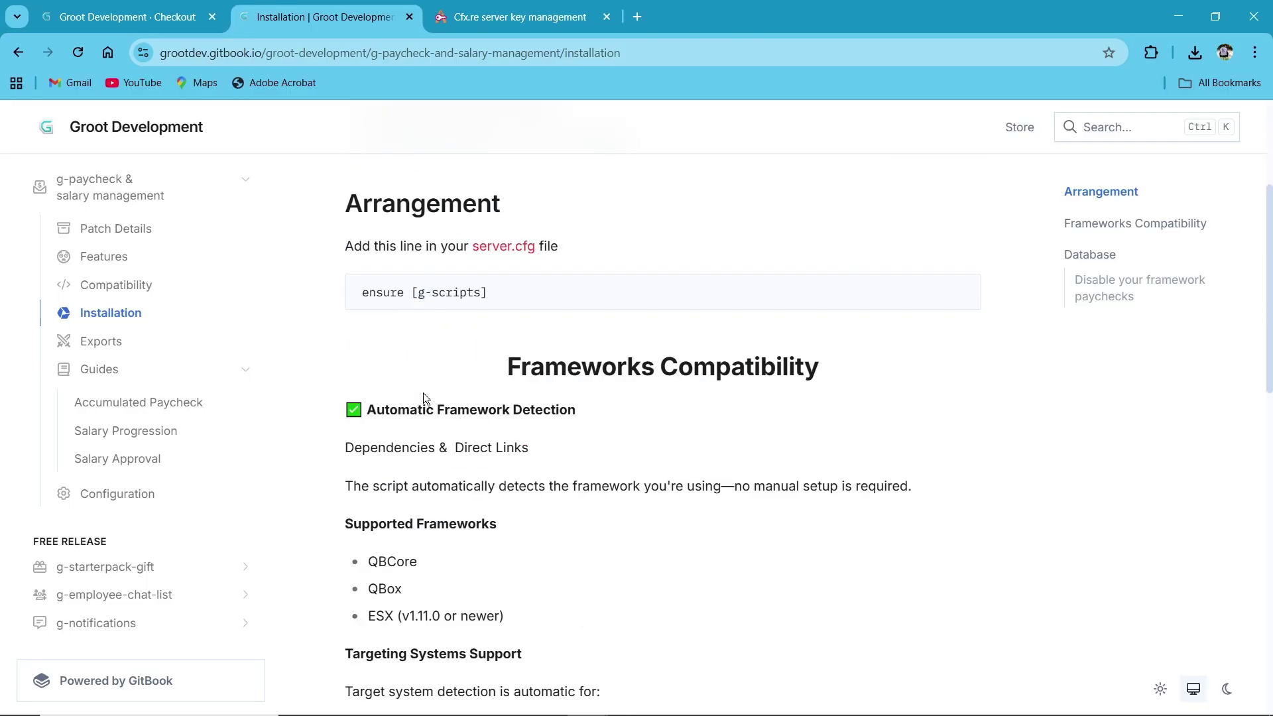
scroll(426, 426, "down", 3)
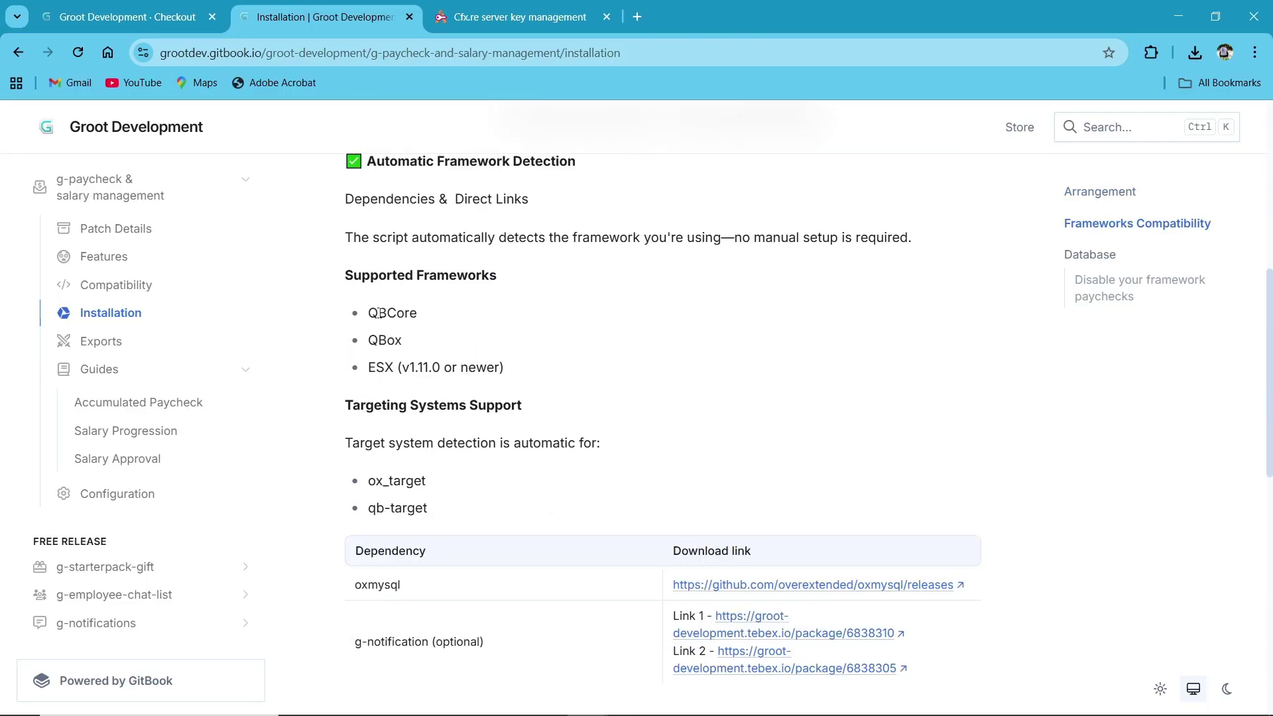
left_click_drag(367, 309, 475, 375)
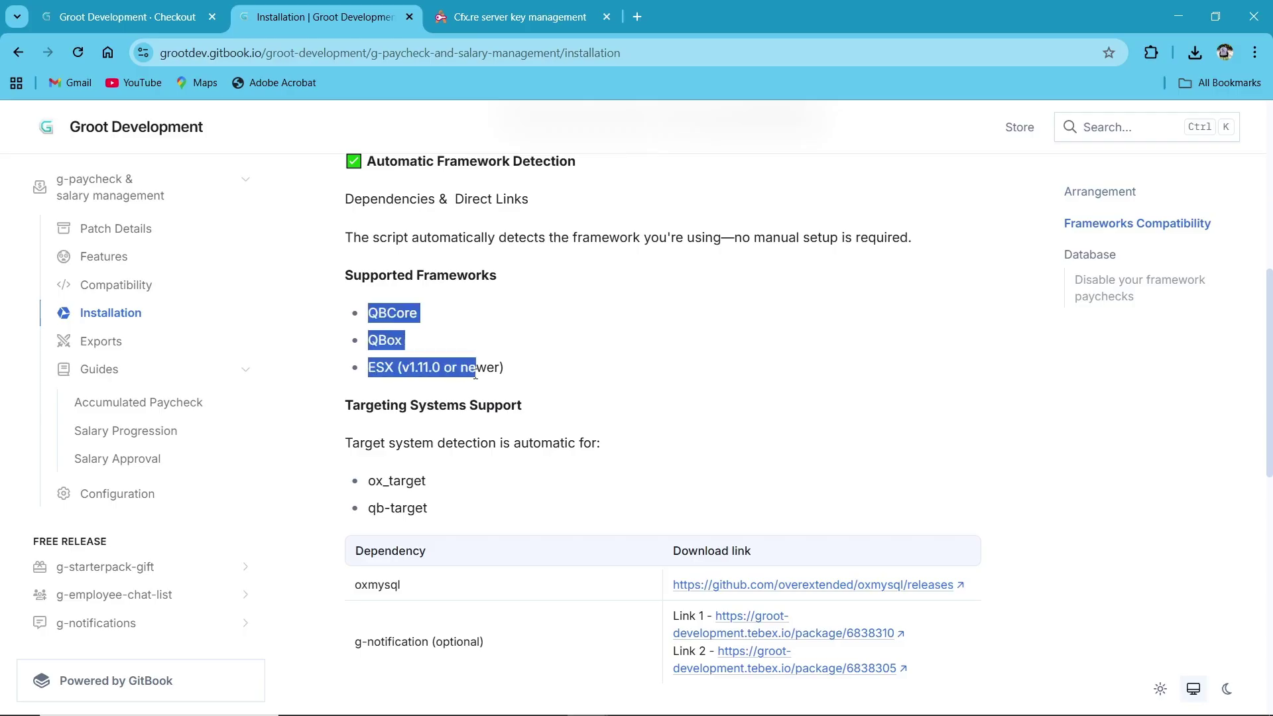
left_click(524, 379)
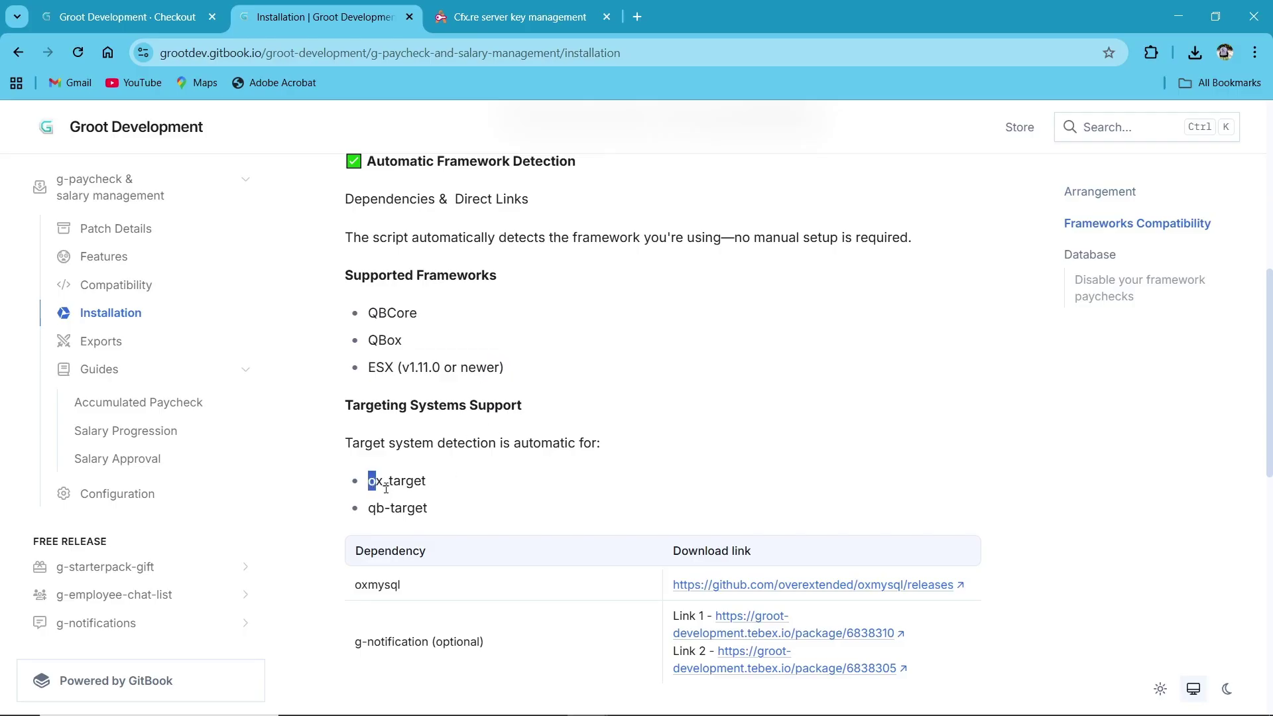
left_click_drag(369, 479, 428, 507)
left_click(428, 508)
Pick out the oxmysql and g-notification (optional) dependencies, then move down to the Database section
scroll(428, 507, "down", 4)
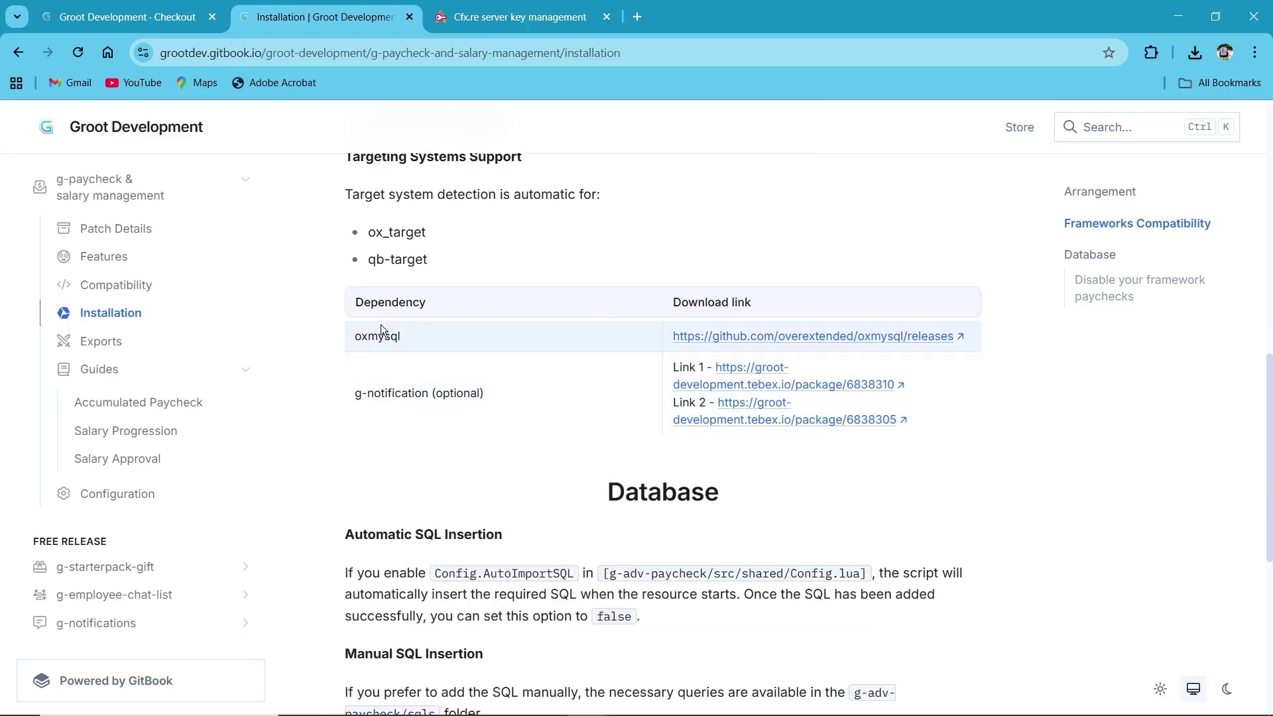
double_click(377, 334)
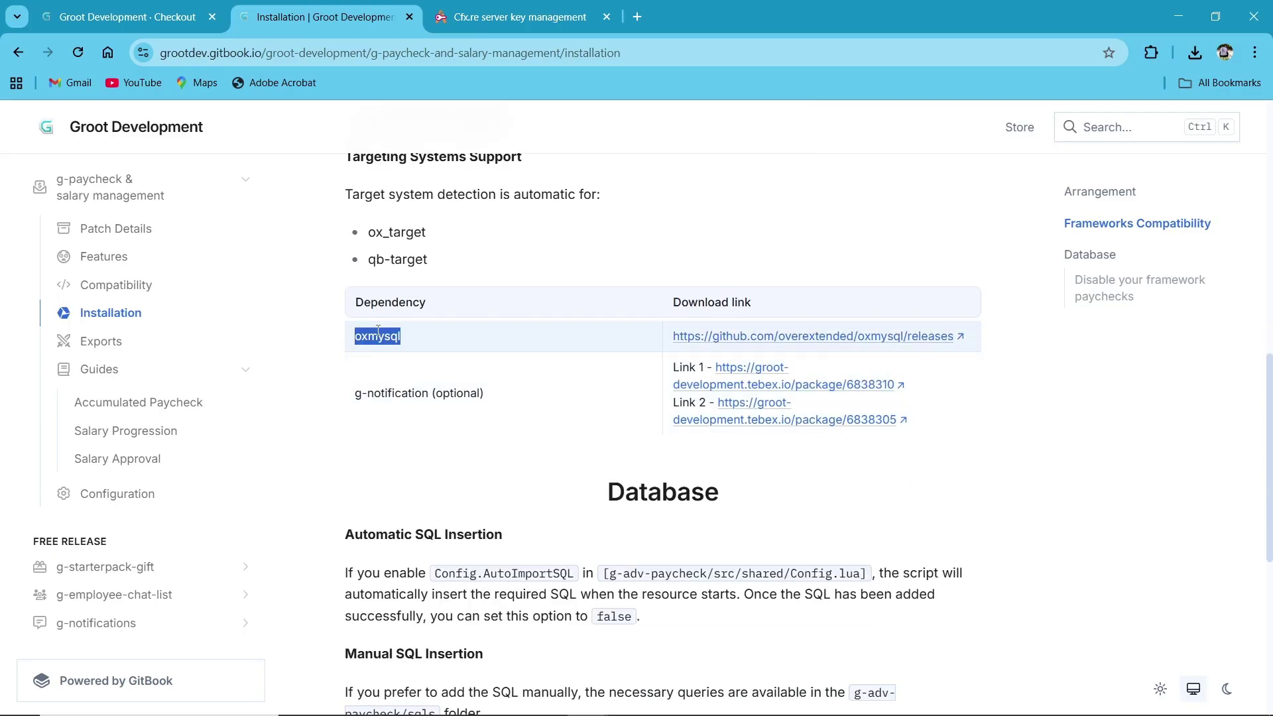
double_click(369, 392)
left_click(369, 388)
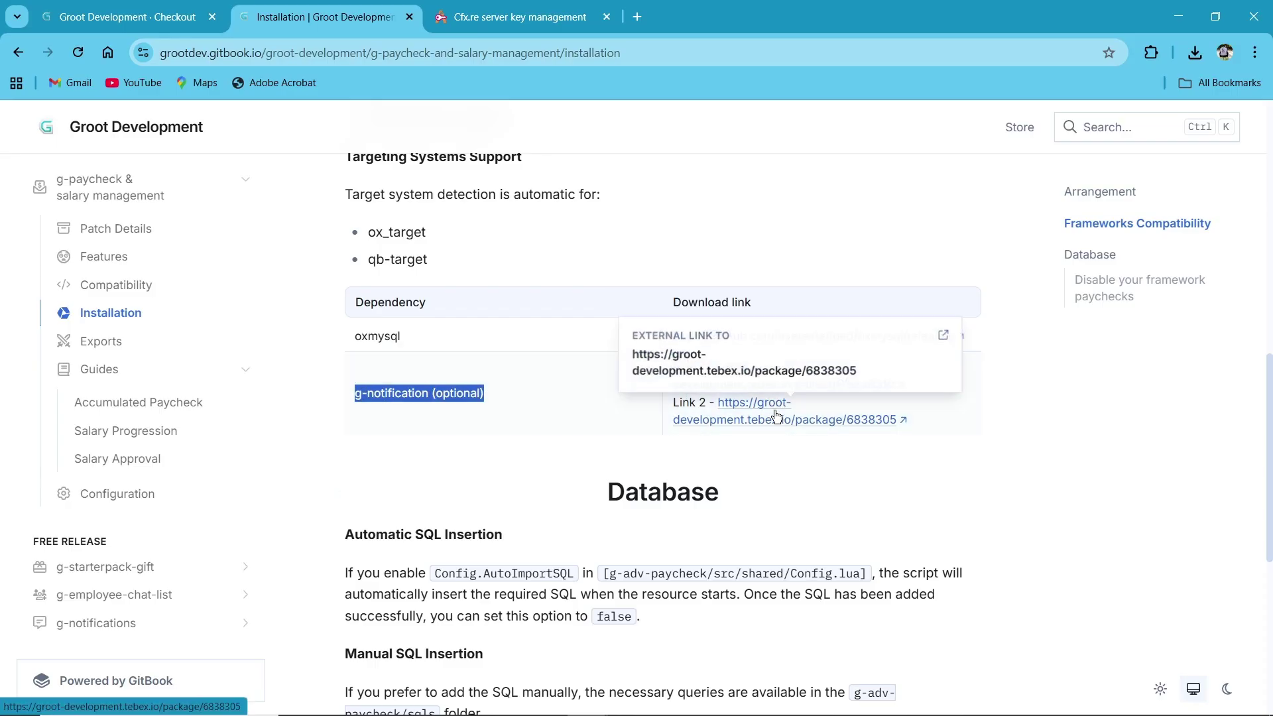
left_click(415, 478)
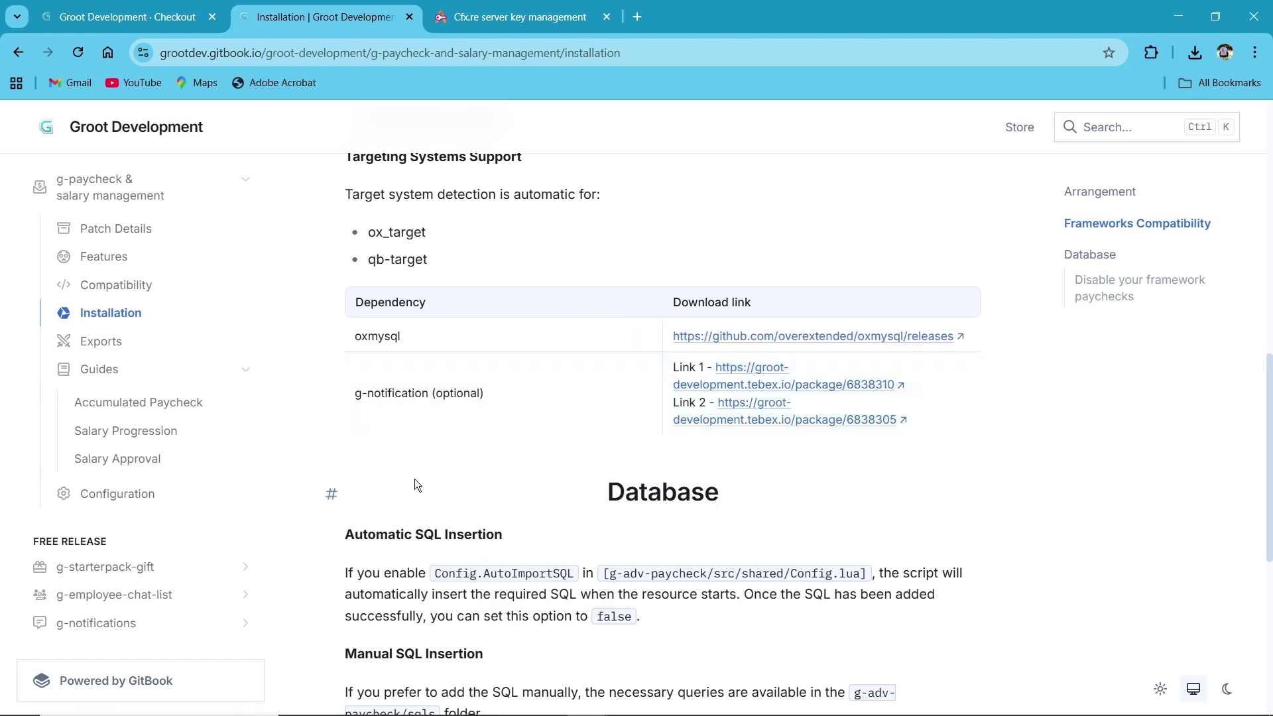
scroll(415, 478, "down", 4)
Read the QBCore steps under 'Disable your framework paychecks' and select the PaycheckInterval function name
scroll(404, 456, "up", 4)
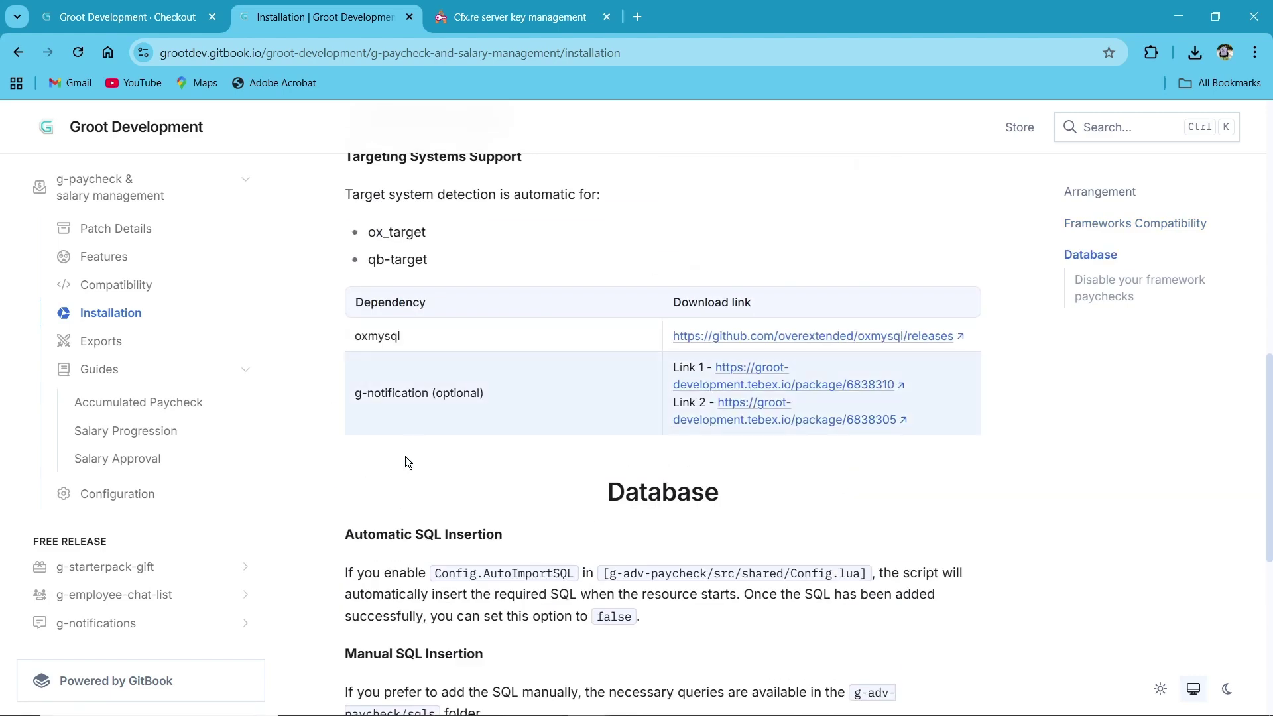
scroll(444, 511, "down", 4)
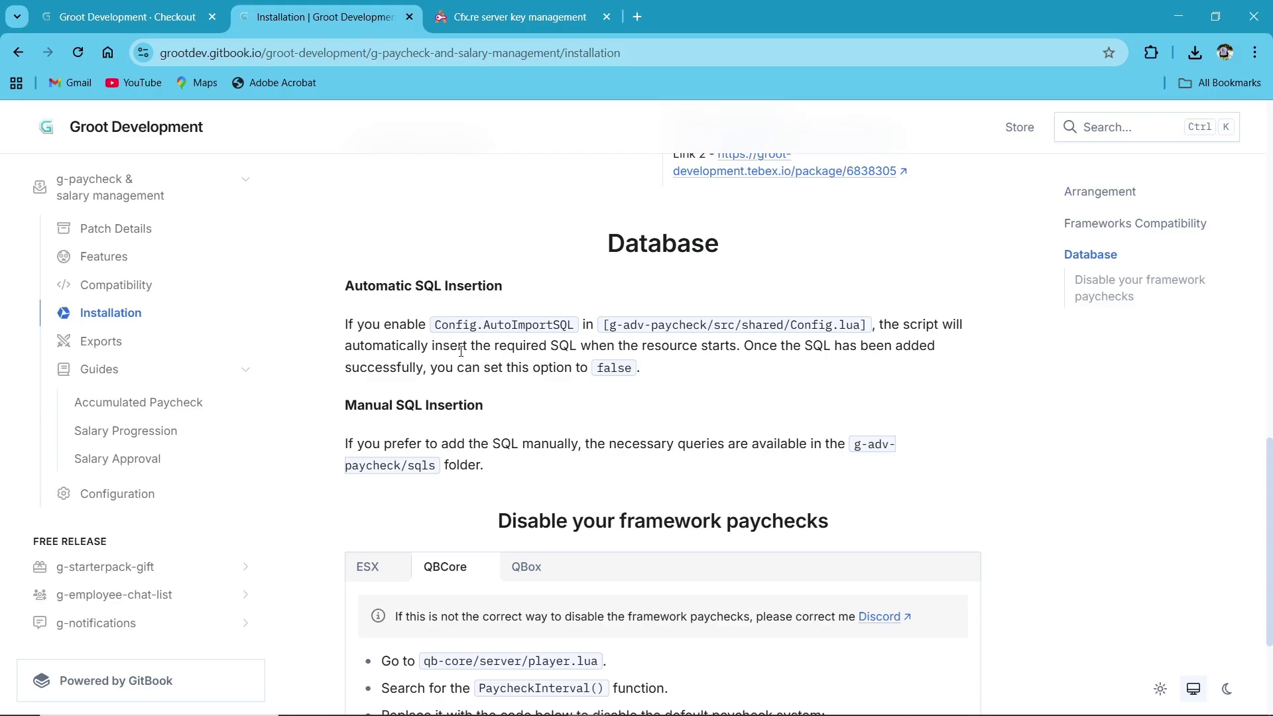
scroll(454, 368, "down", 3)
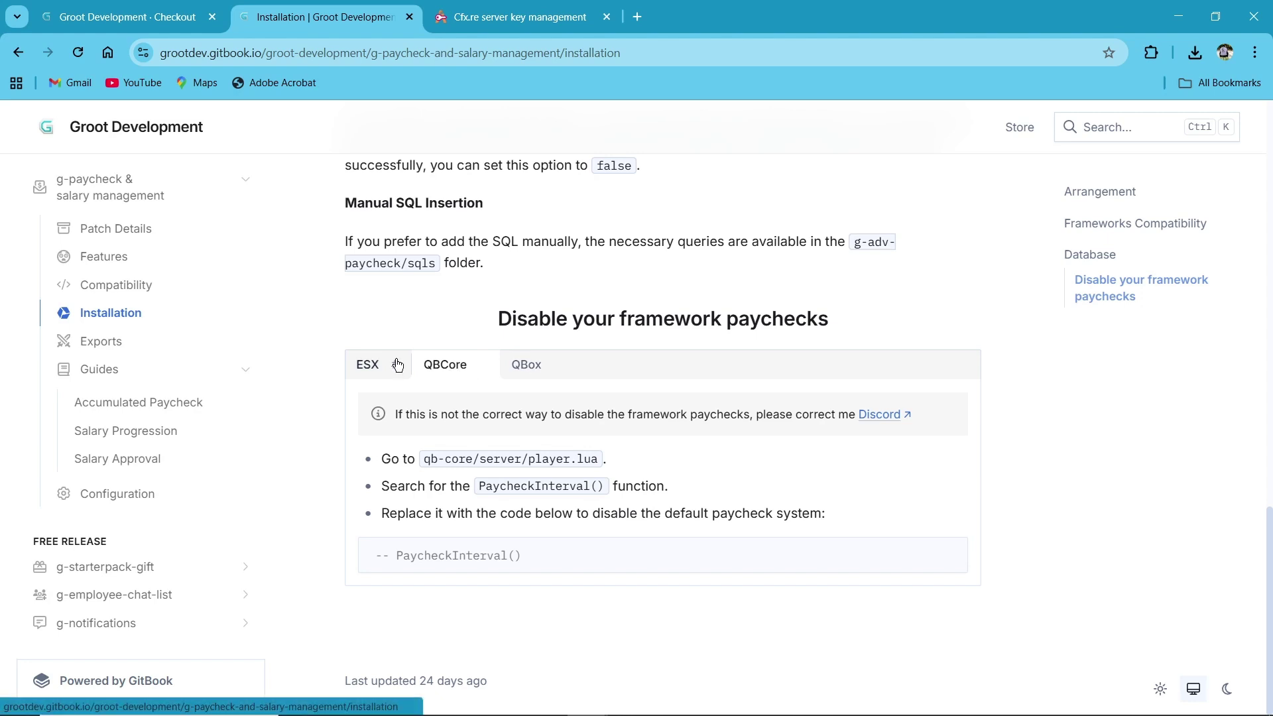
left_click_drag(384, 457, 482, 471)
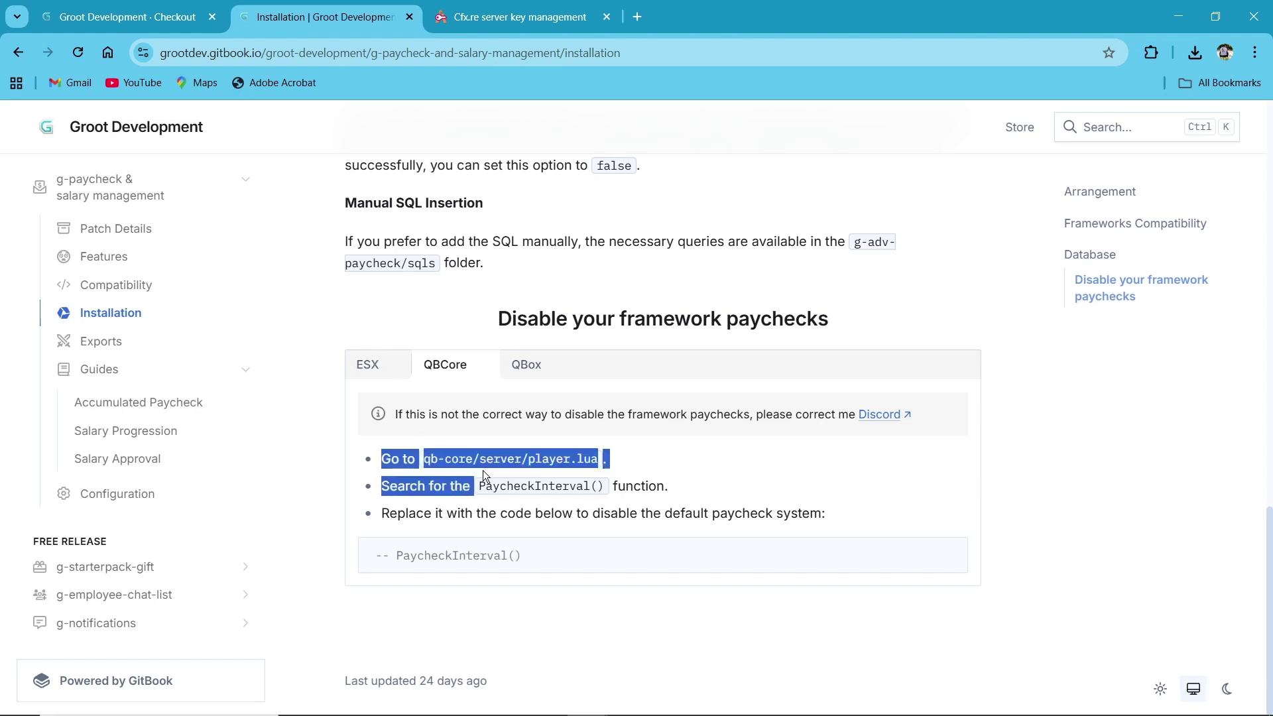
left_click(485, 471)
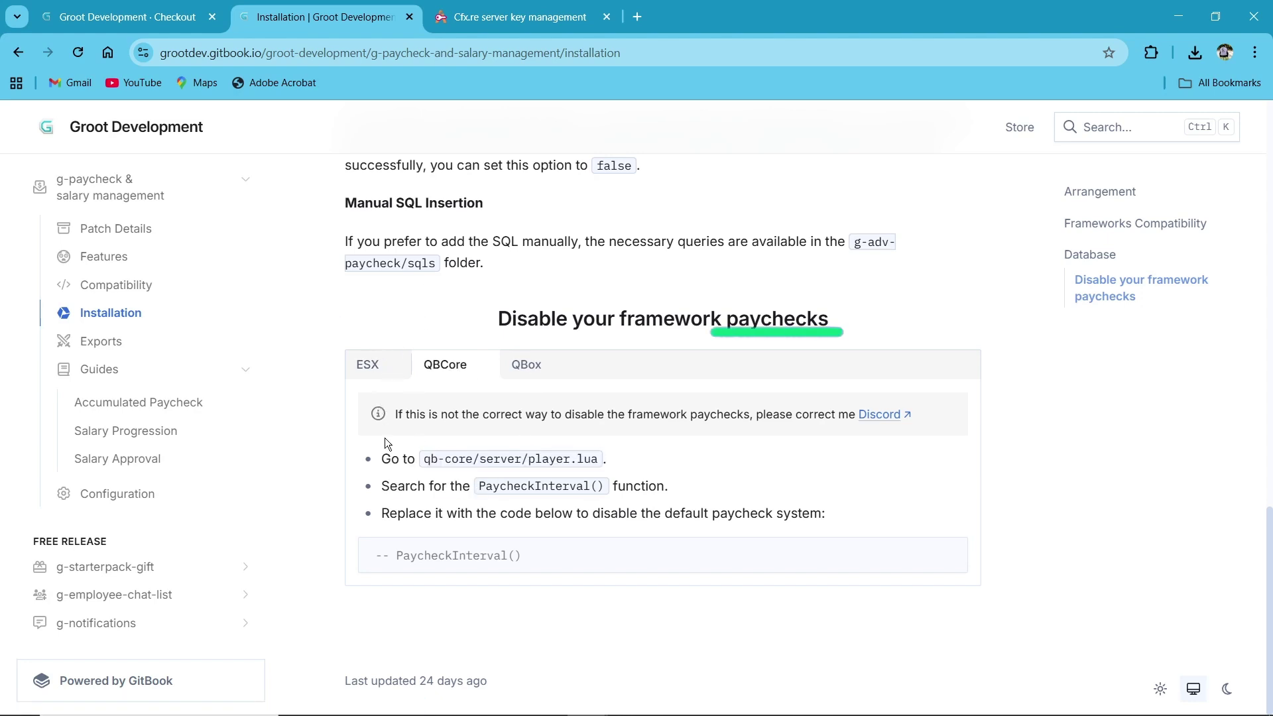
double_click(552, 488)
key("ctrl+c")
Copy the PaycheckInterval line, find it in player.lua, prefix line 675 with -- and save
triple_click(485, 553)
key("alt+Tab")
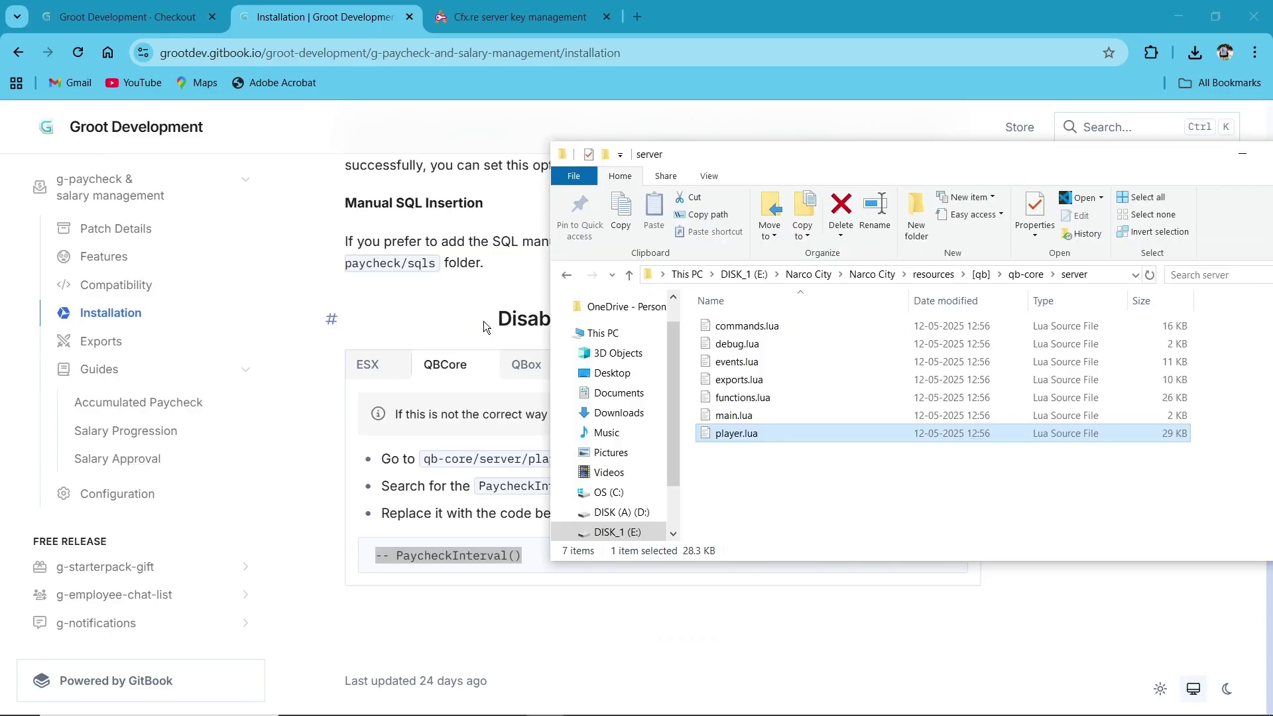
key("alt+Tab")
left_click(712, 699)
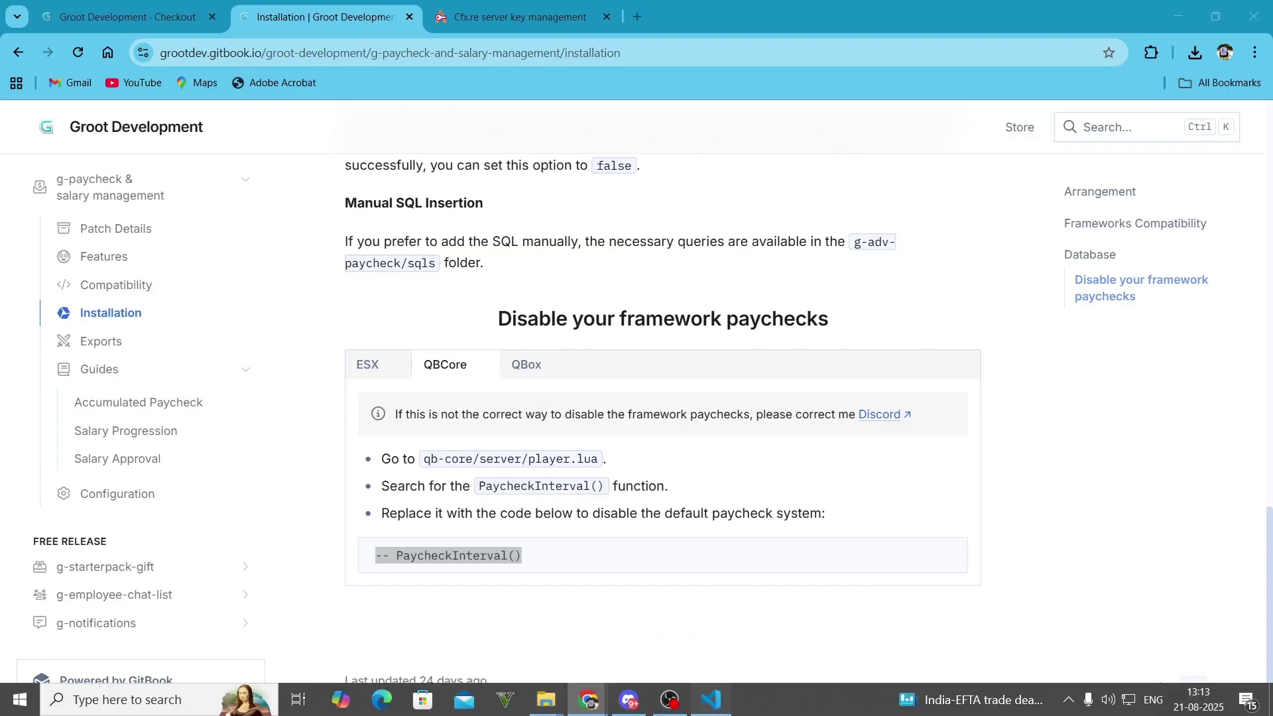
key("ctrl+f")
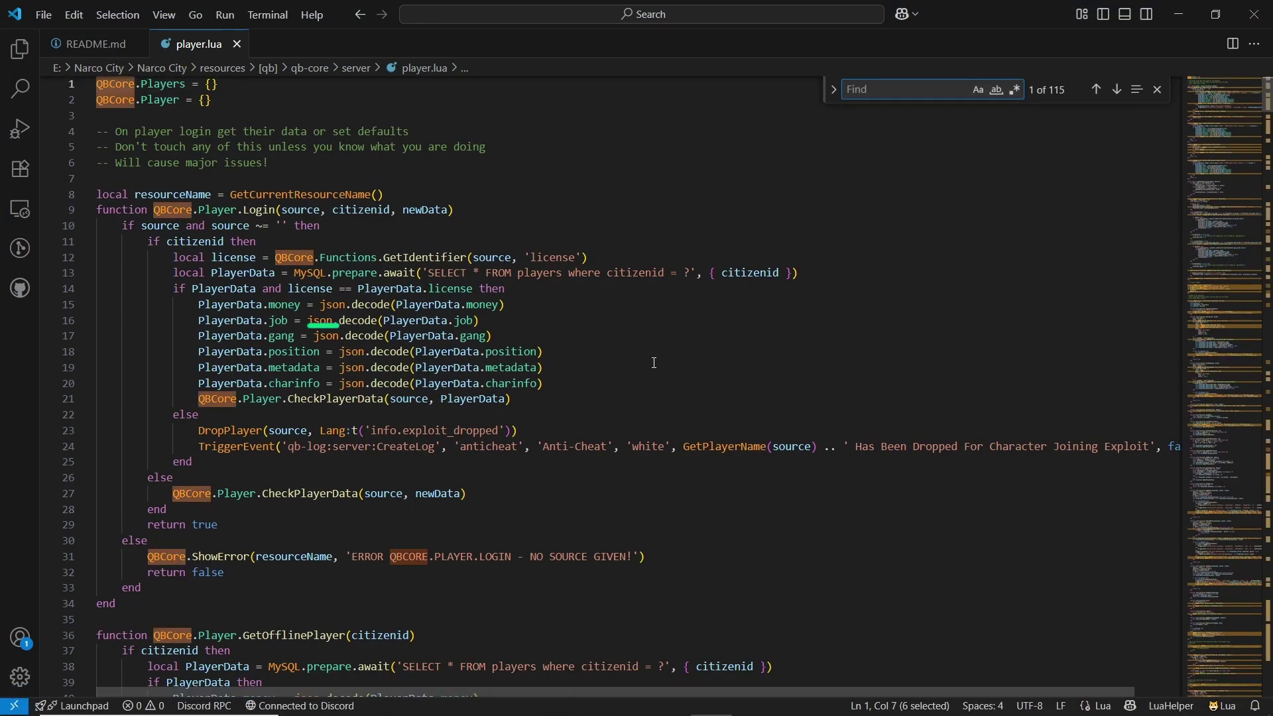
key("ctrl+v")
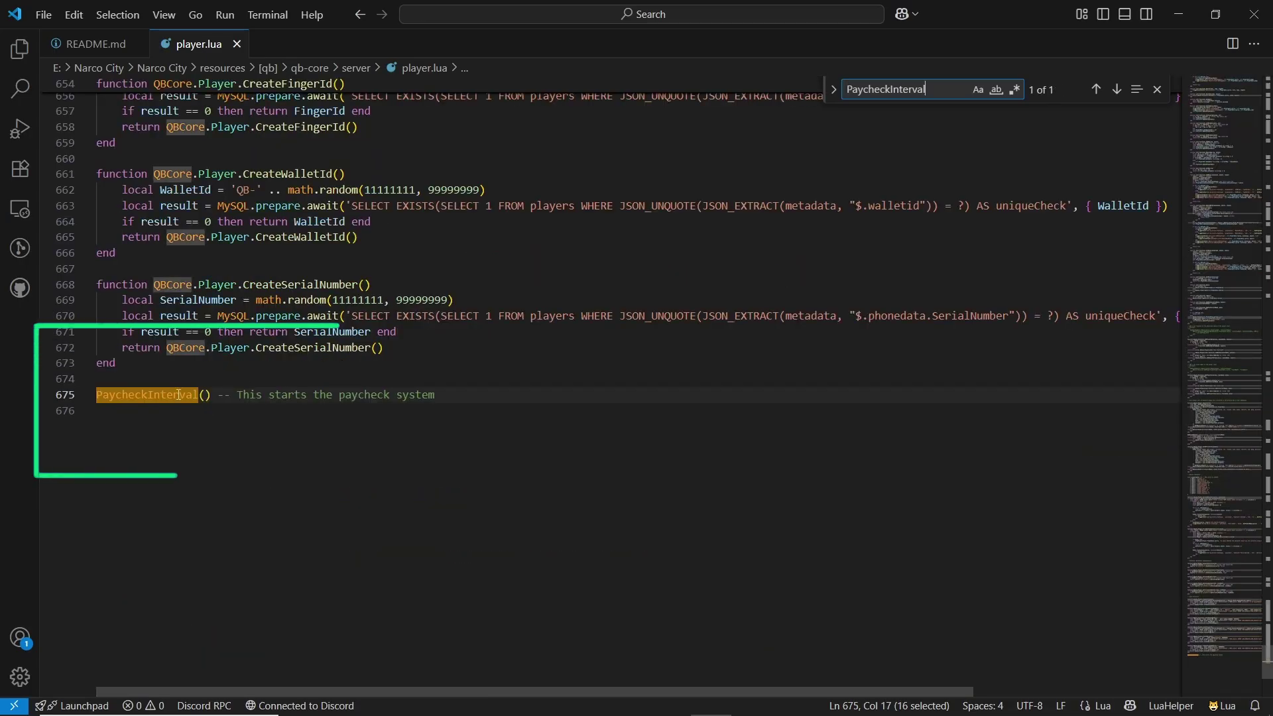
left_click(96, 395)
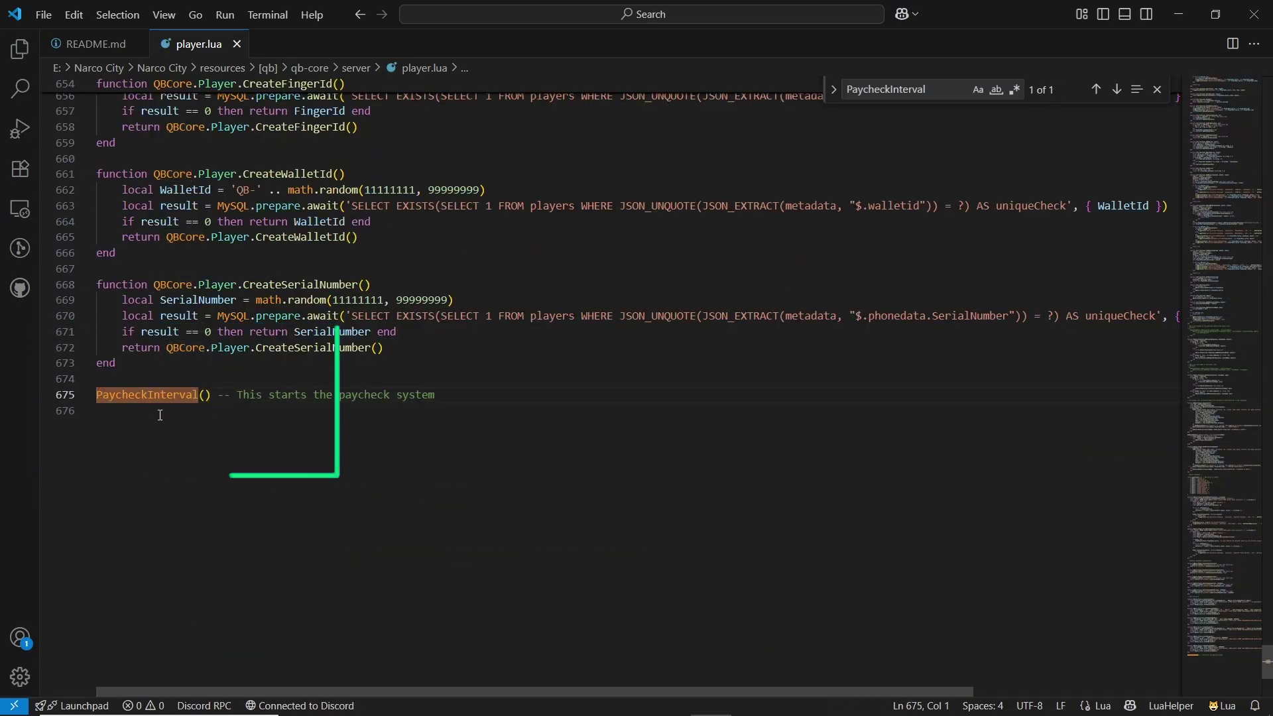
type("--")
key("ctrl+s")
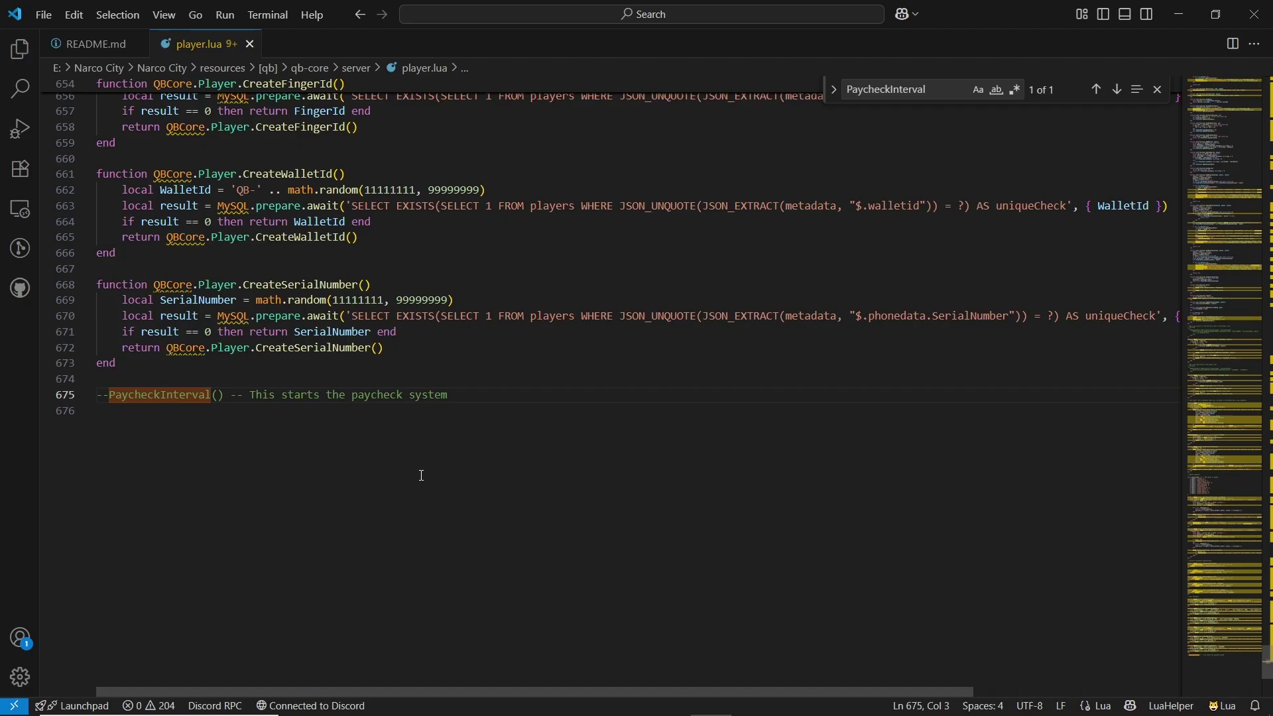
Review the Exports page, including the isSalaryPaused and AddPaycheck functions
key("alt+Tab")
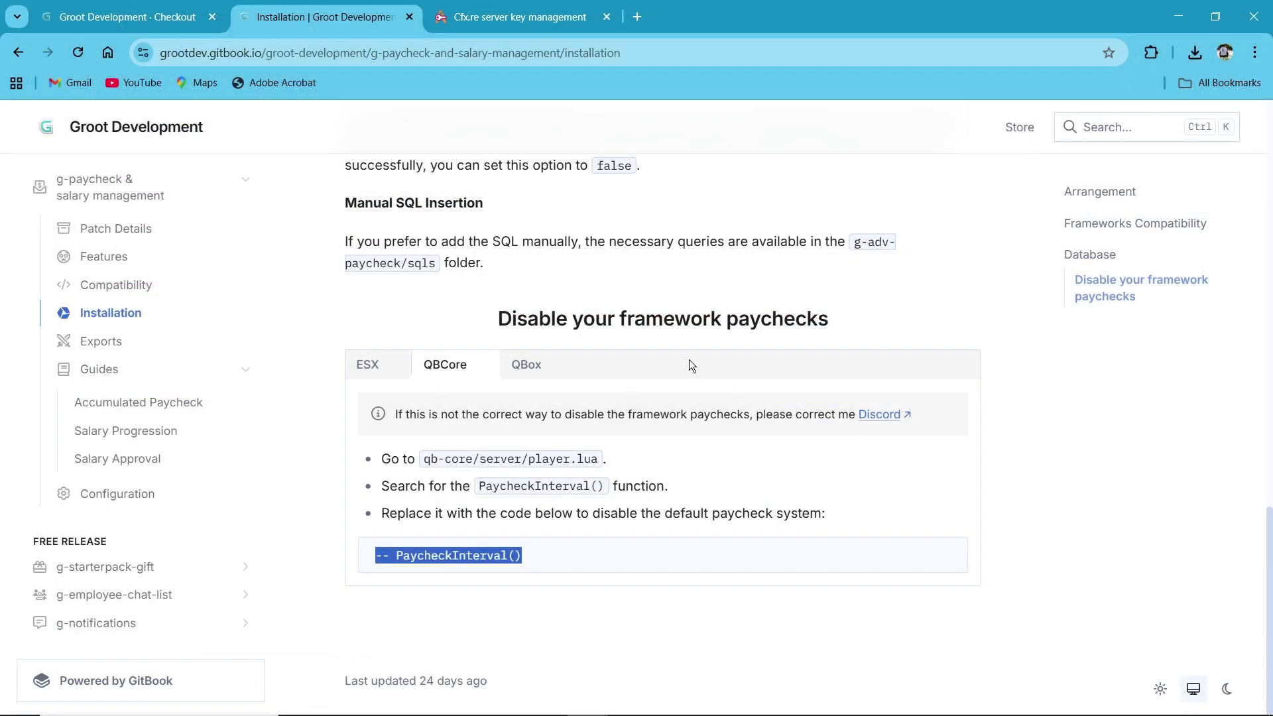
scroll(655, 398, "up", 15)
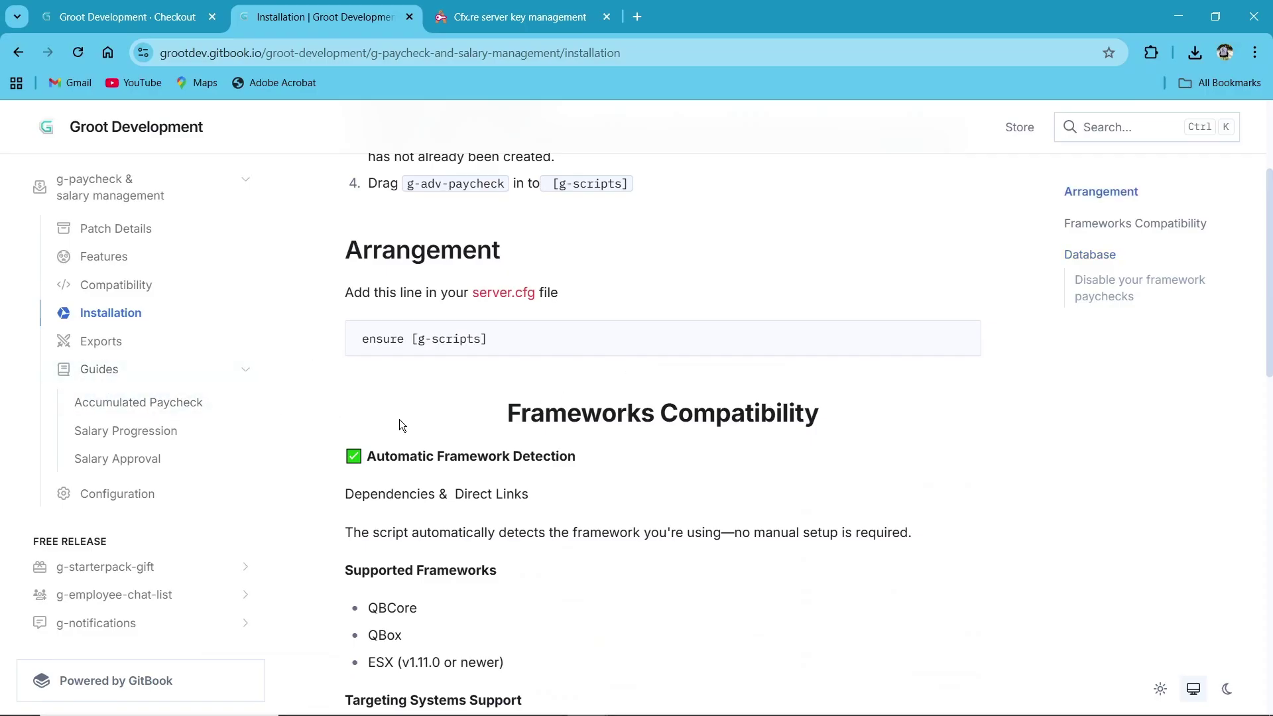
left_click(126, 355)
scroll(479, 460, "down", 4)
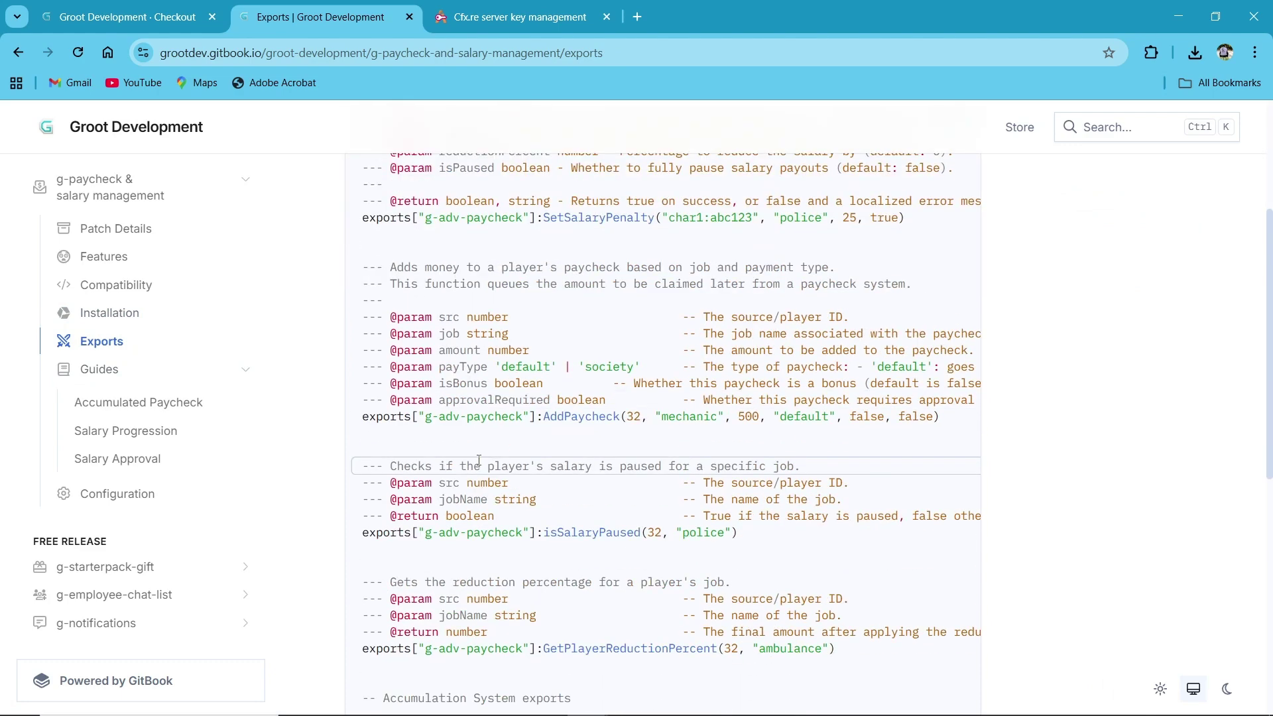
triple_click(420, 537)
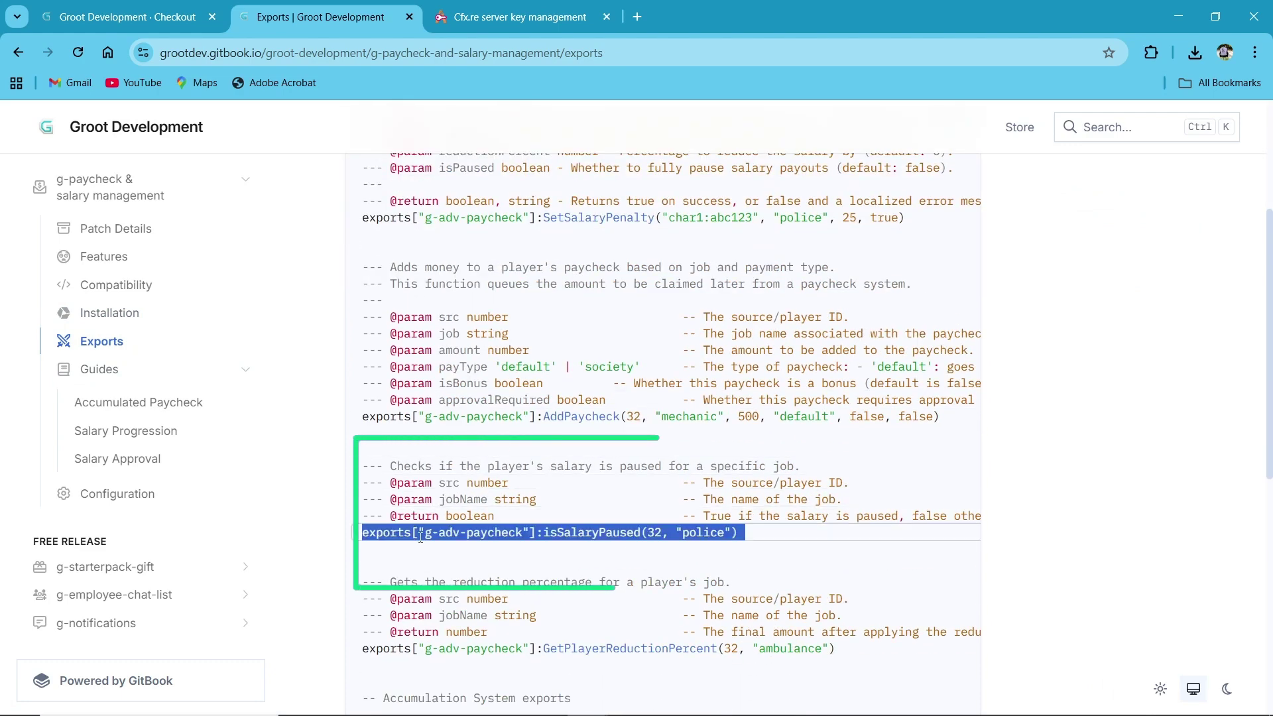
double_click(550, 539)
double_click(581, 416)
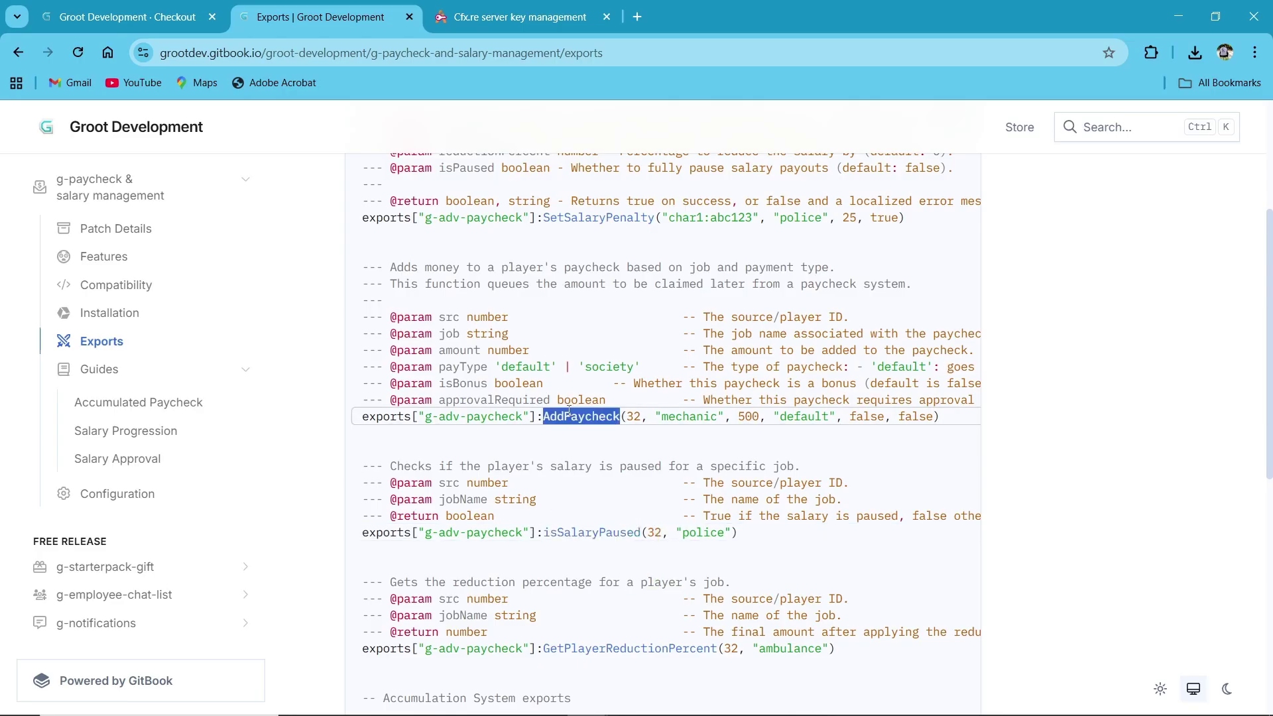
scroll(541, 618, "down", 1)
scroll(540, 617, "down", 5)
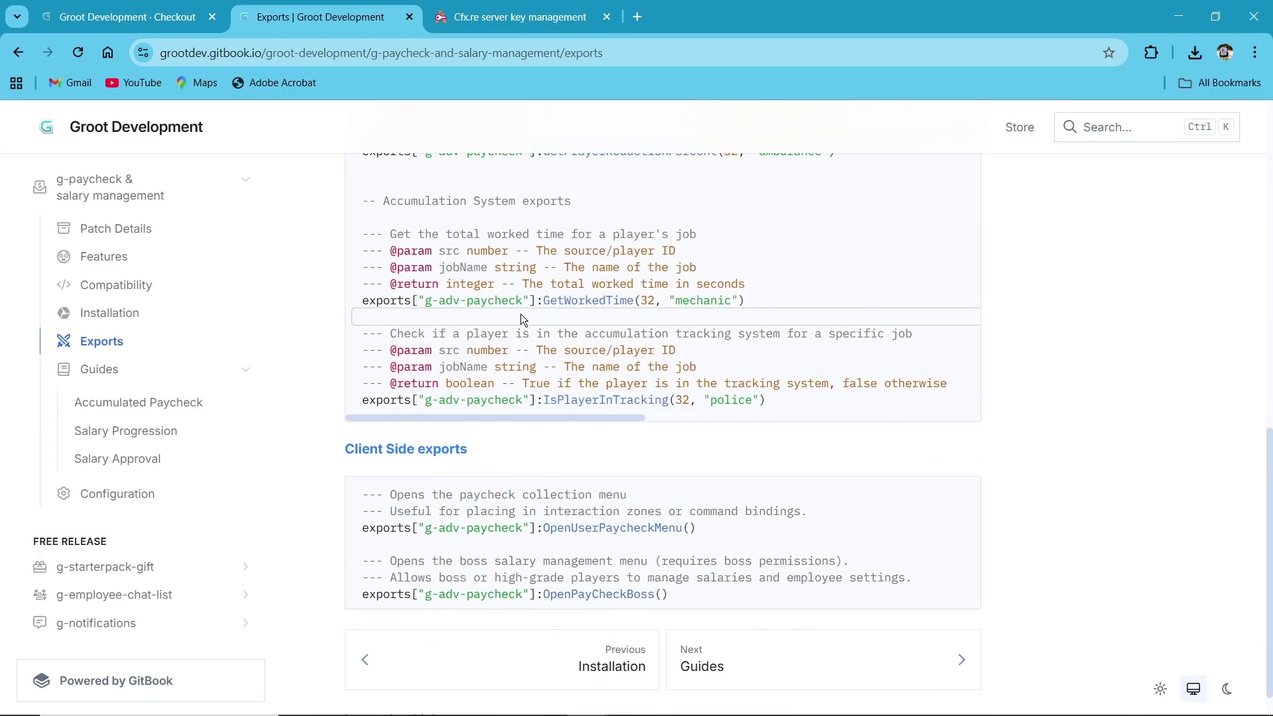
Read the Guides pages: Accumulated Paycheck, Salary Progression and Salary Approval
left_click(111, 375)
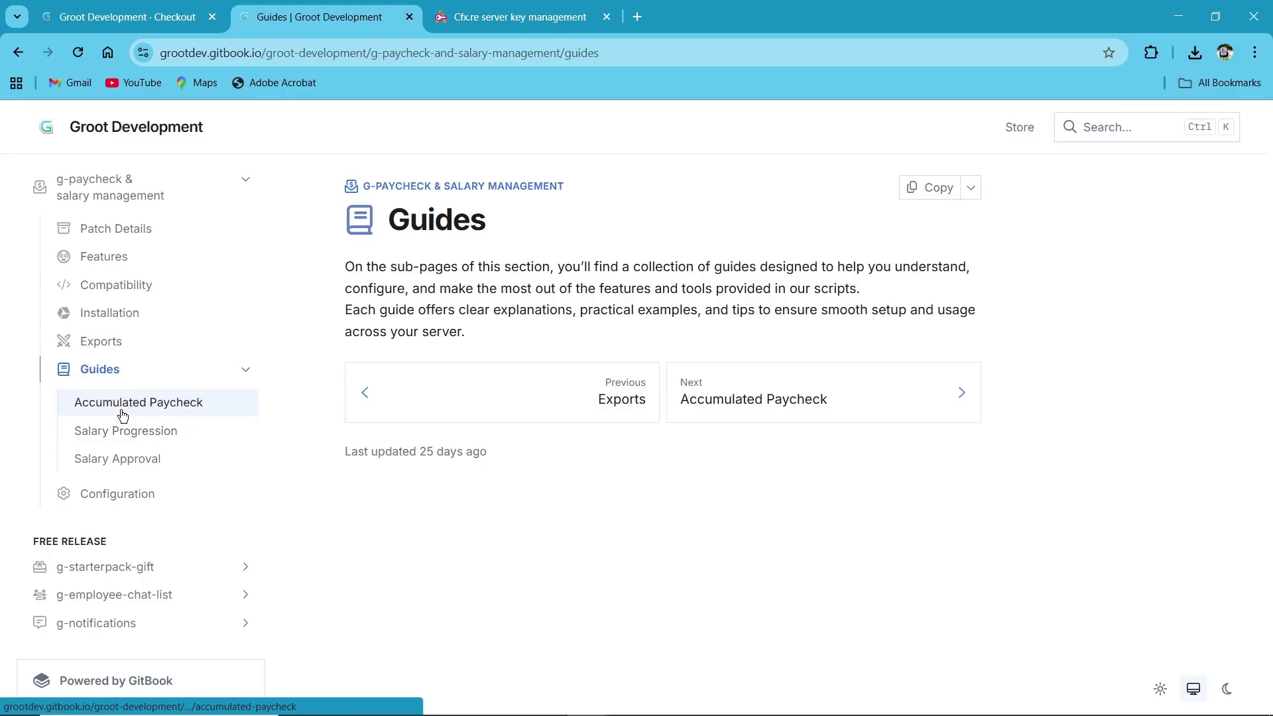
left_click(123, 415)
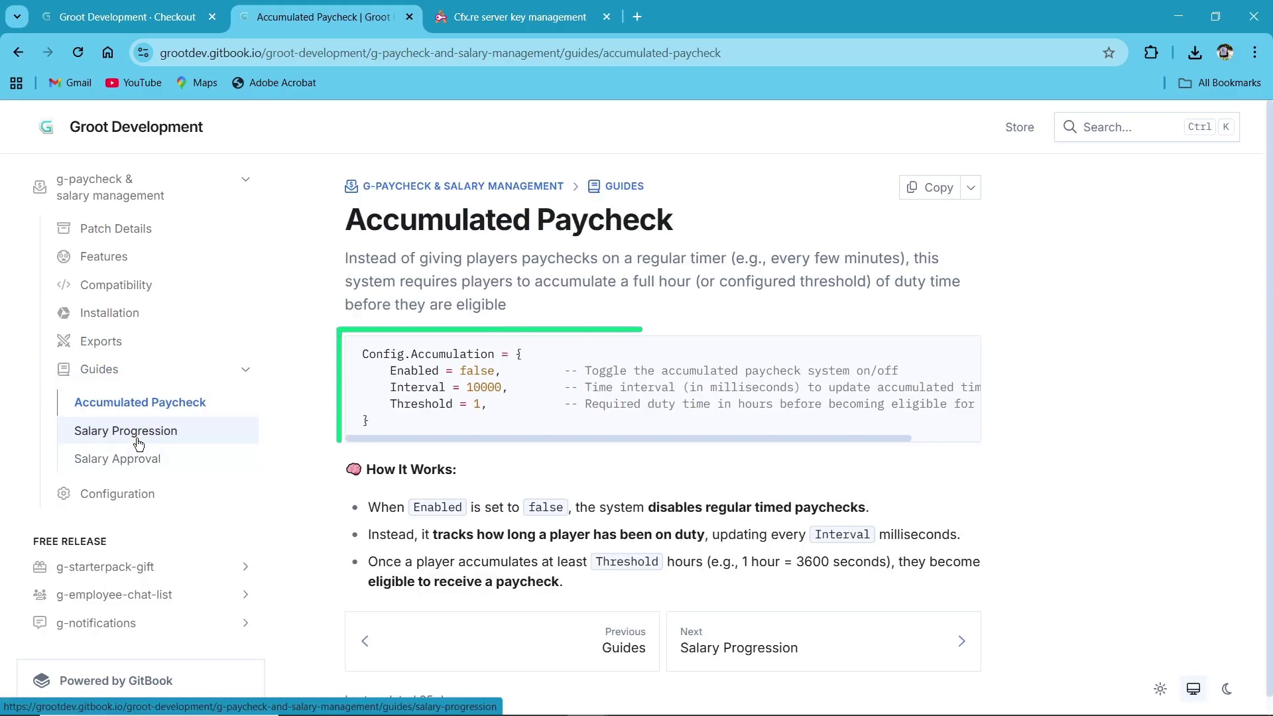
left_click(126, 434)
left_click(118, 458)
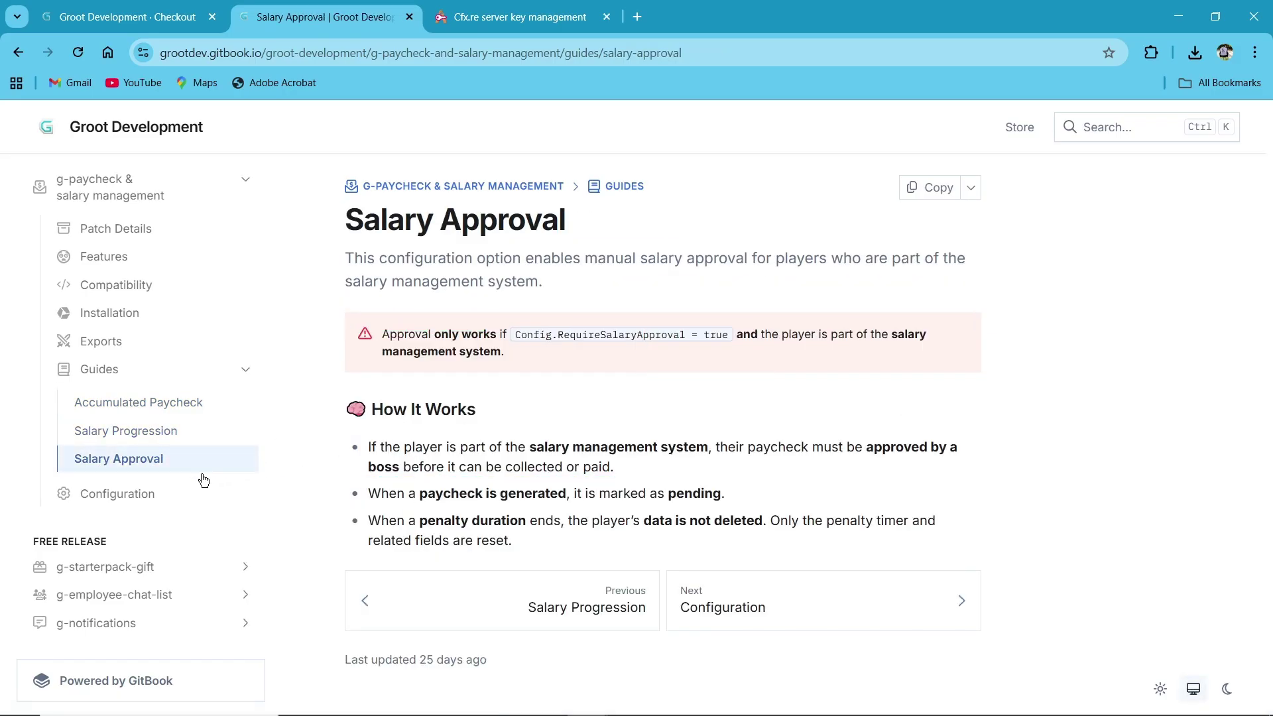
Read the Configuration page with its expanded Configuration Overview code, then minimize the browser
left_click(130, 498)
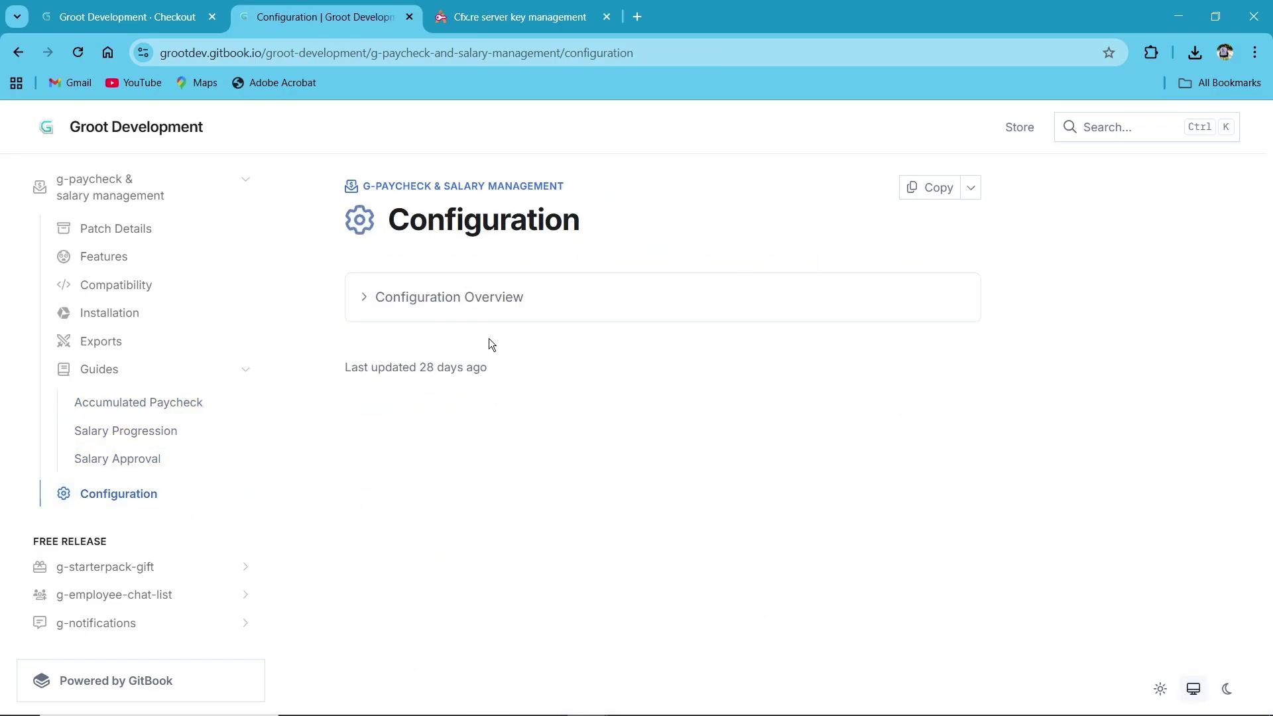
left_click(489, 299)
scroll(532, 442, "down", 8)
scroll(532, 442, "down", 10)
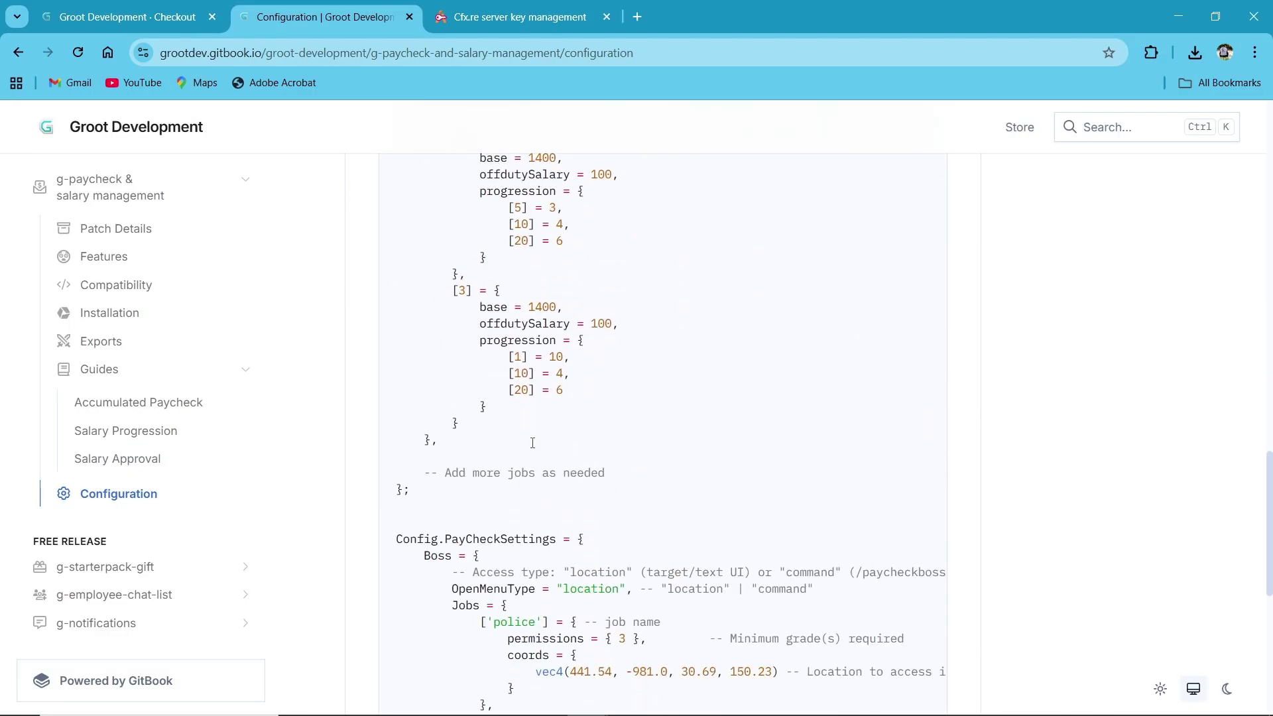
scroll(532, 470, "up", 7)
scroll(531, 470, "down", 12)
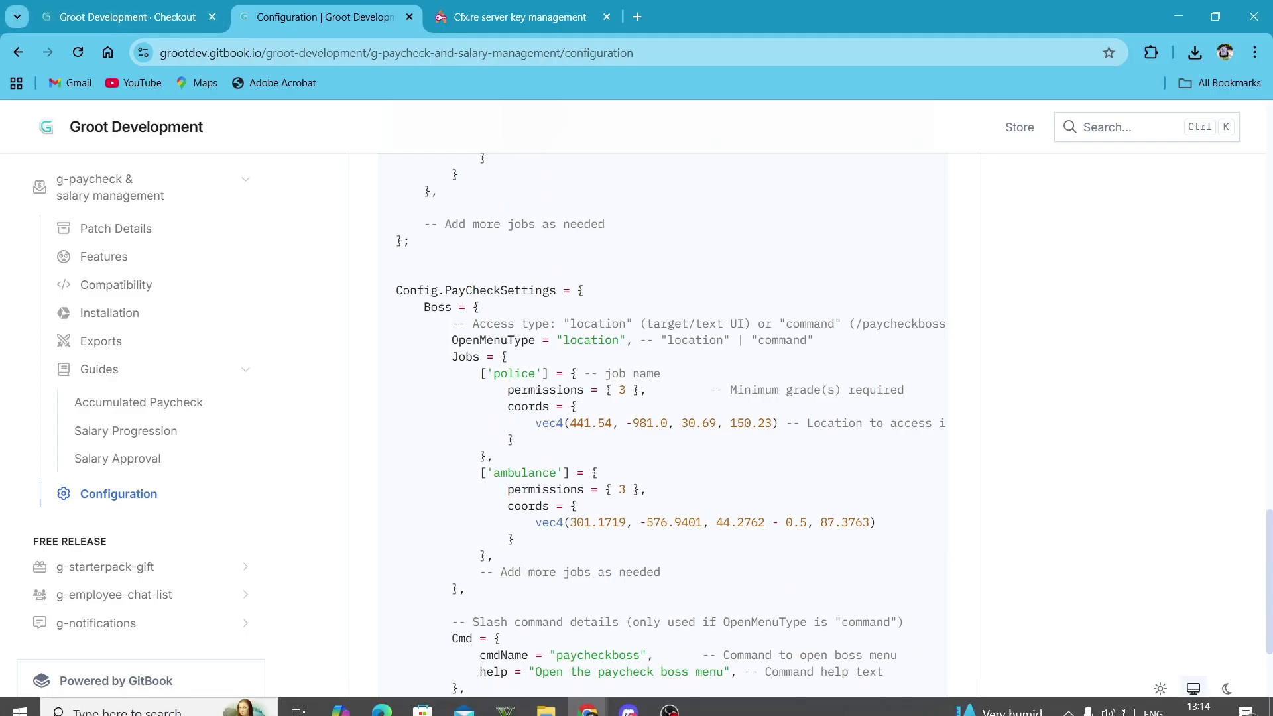
left_click(1175, 12)
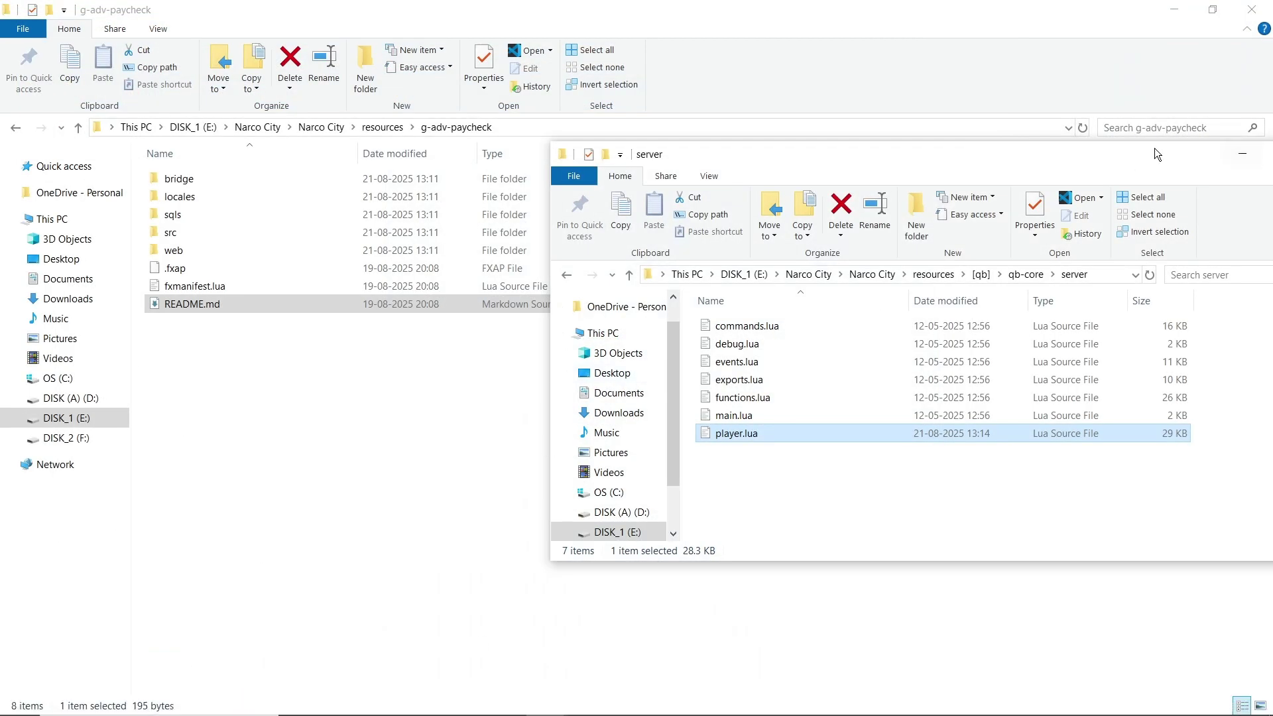
Minimize the qb-core server window and look inside g-adv-paycheck's sqls folder
left_click(1172, 168)
left_click_drag(199, 491, 192, 229)
double_click(175, 216)
key("alt+Left")
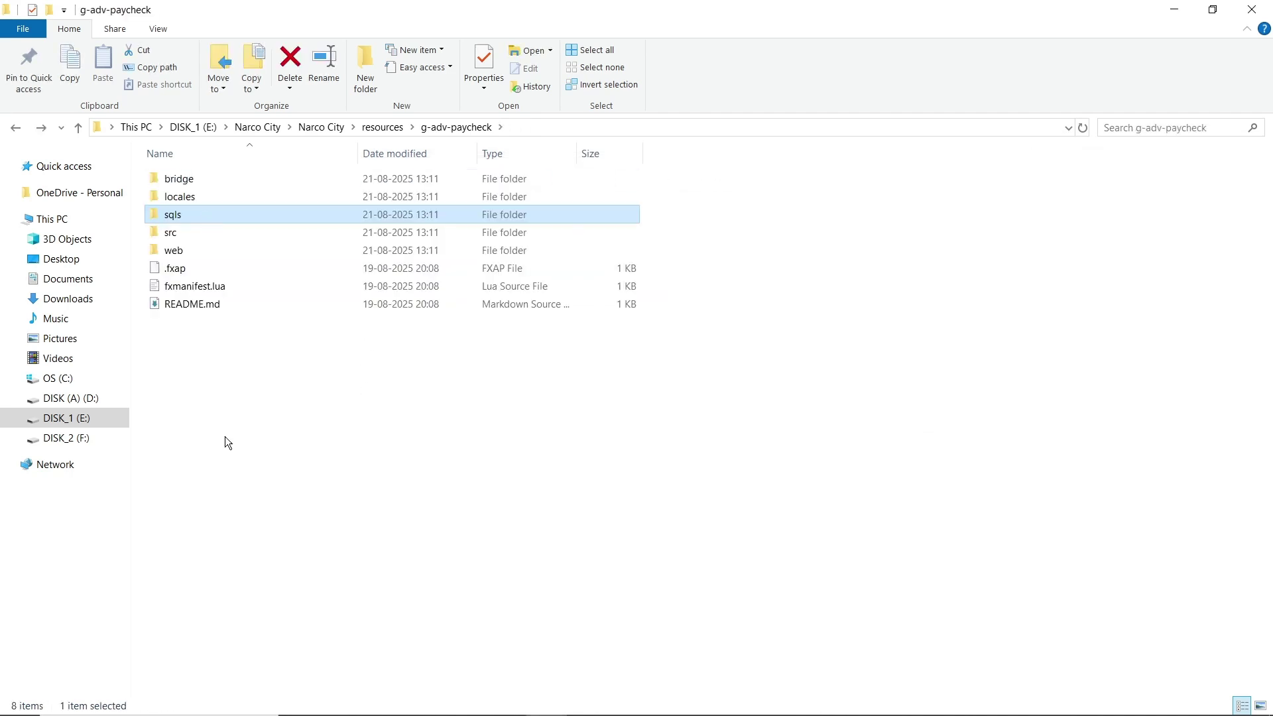
left_click(228, 443)
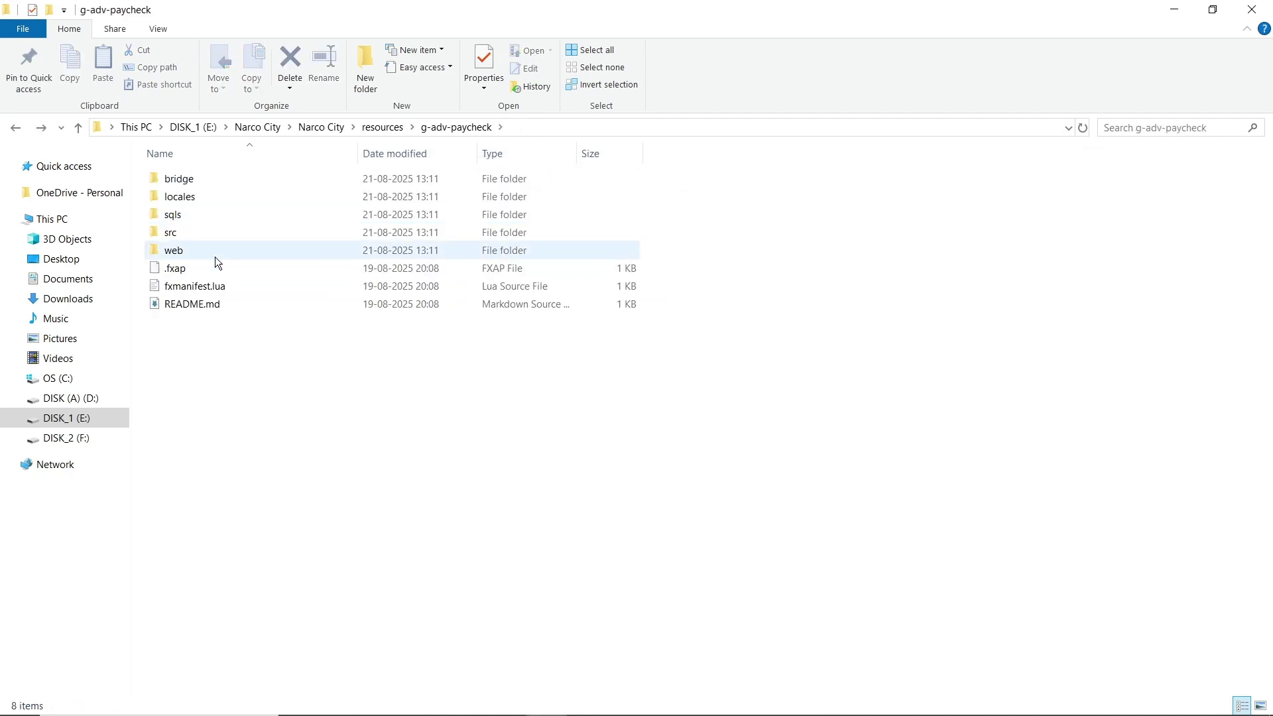
double_click(203, 217)
key("alt+Left")
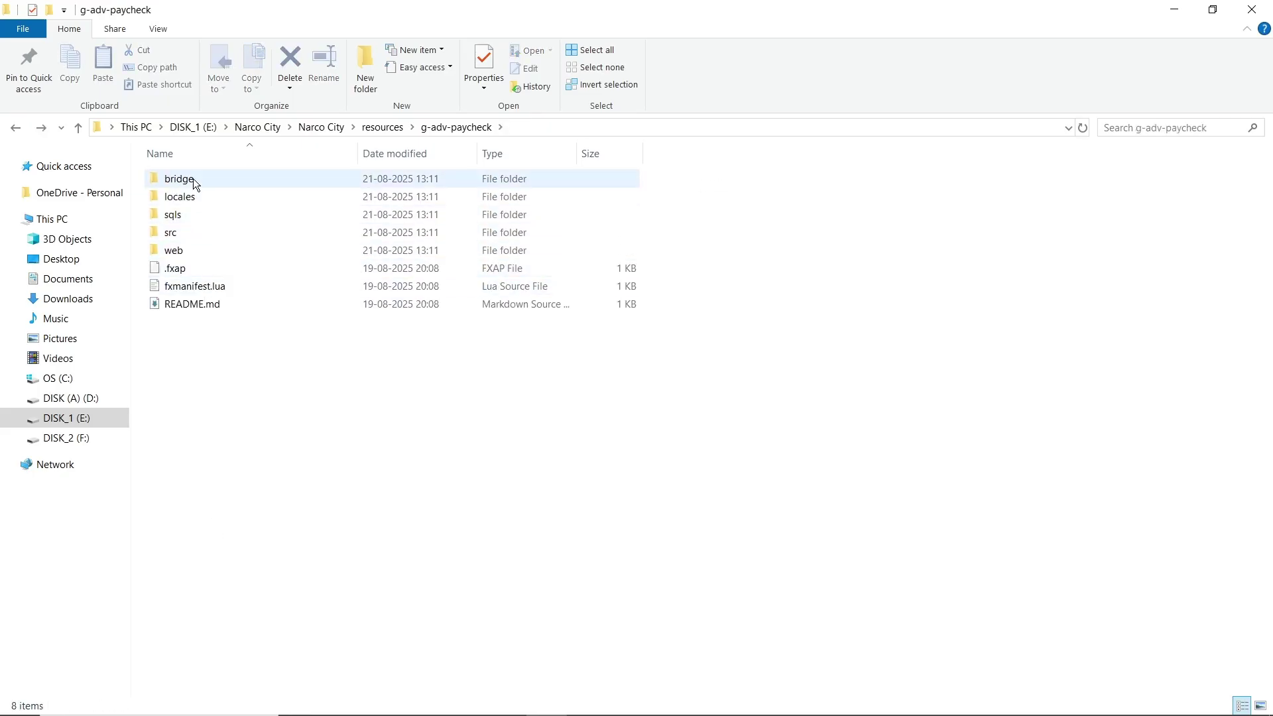
Open Config.lua from src > shared in the code editor
double_click(197, 232)
left_click_drag(220, 368, 211, 175)
double_click(192, 216)
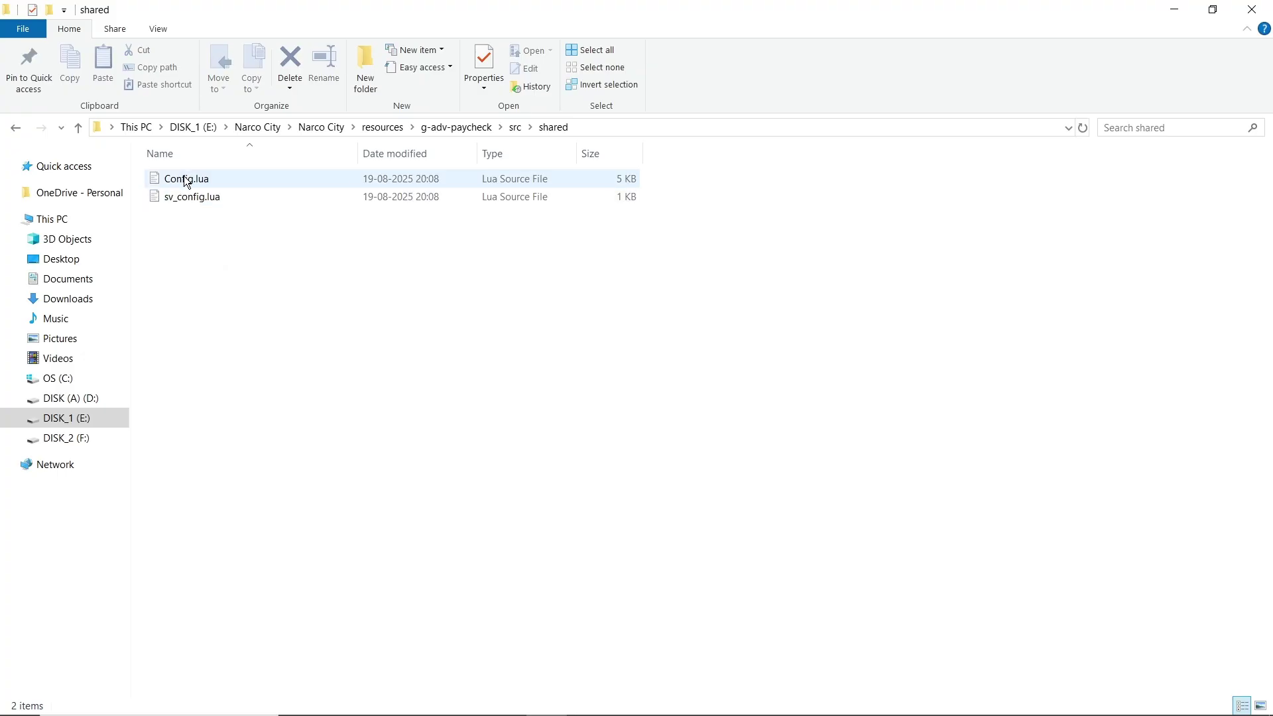
left_click(193, 178)
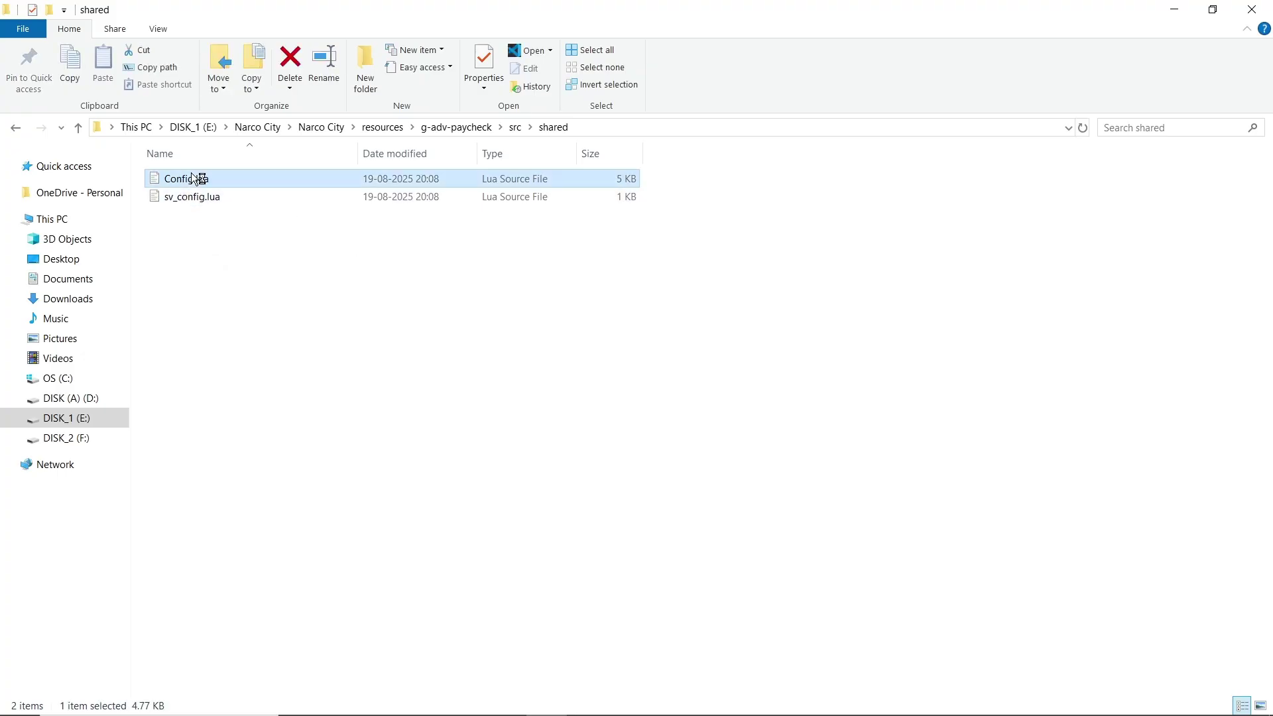
double_click(192, 177)
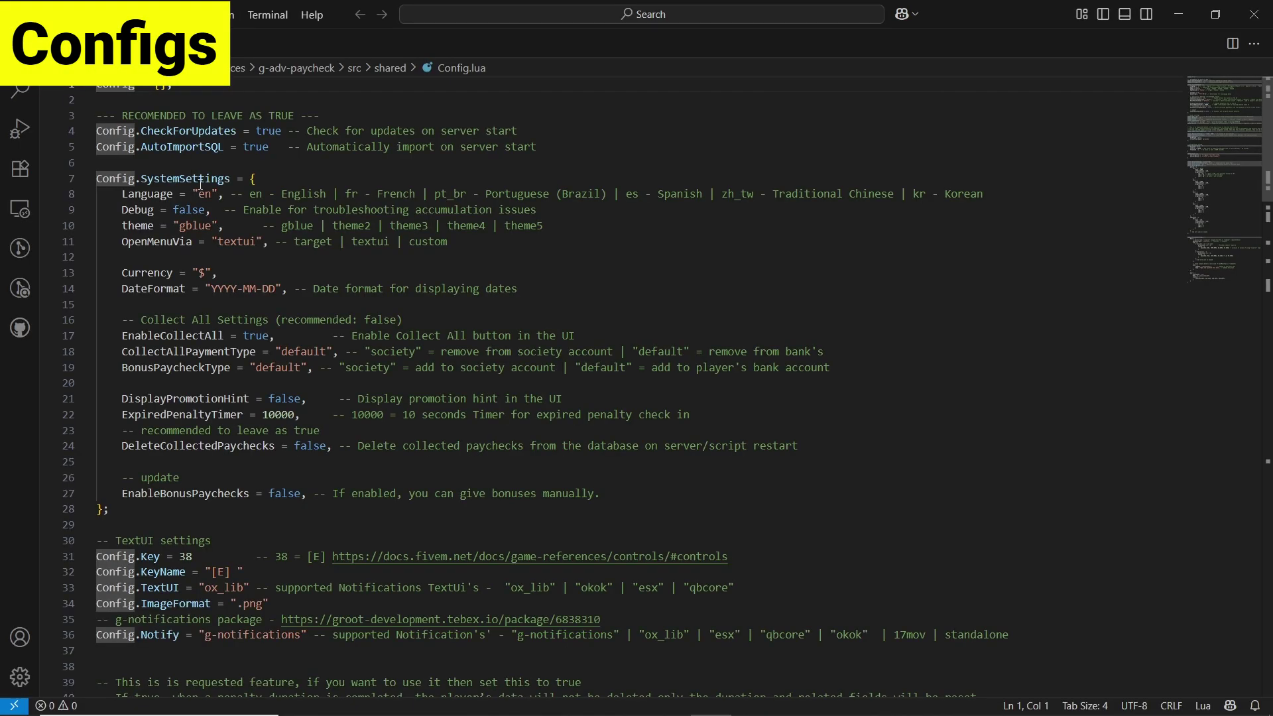
left_click(194, 146)
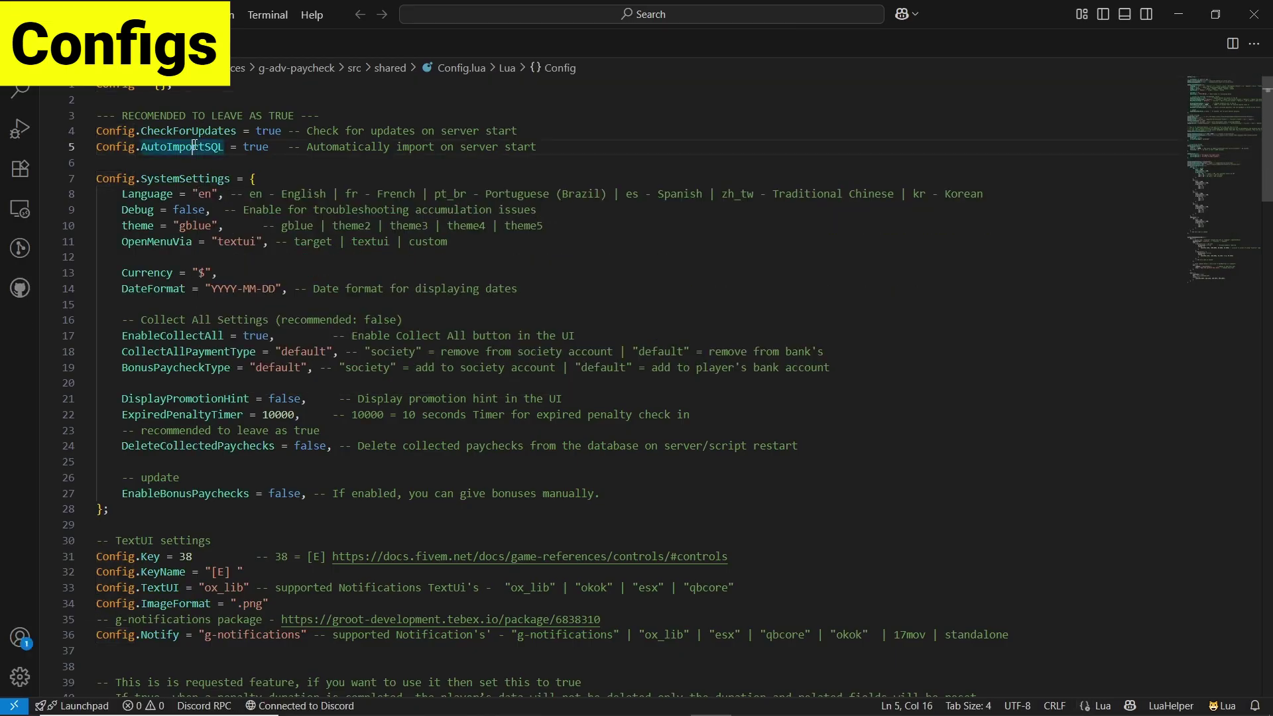
double_click(194, 146)
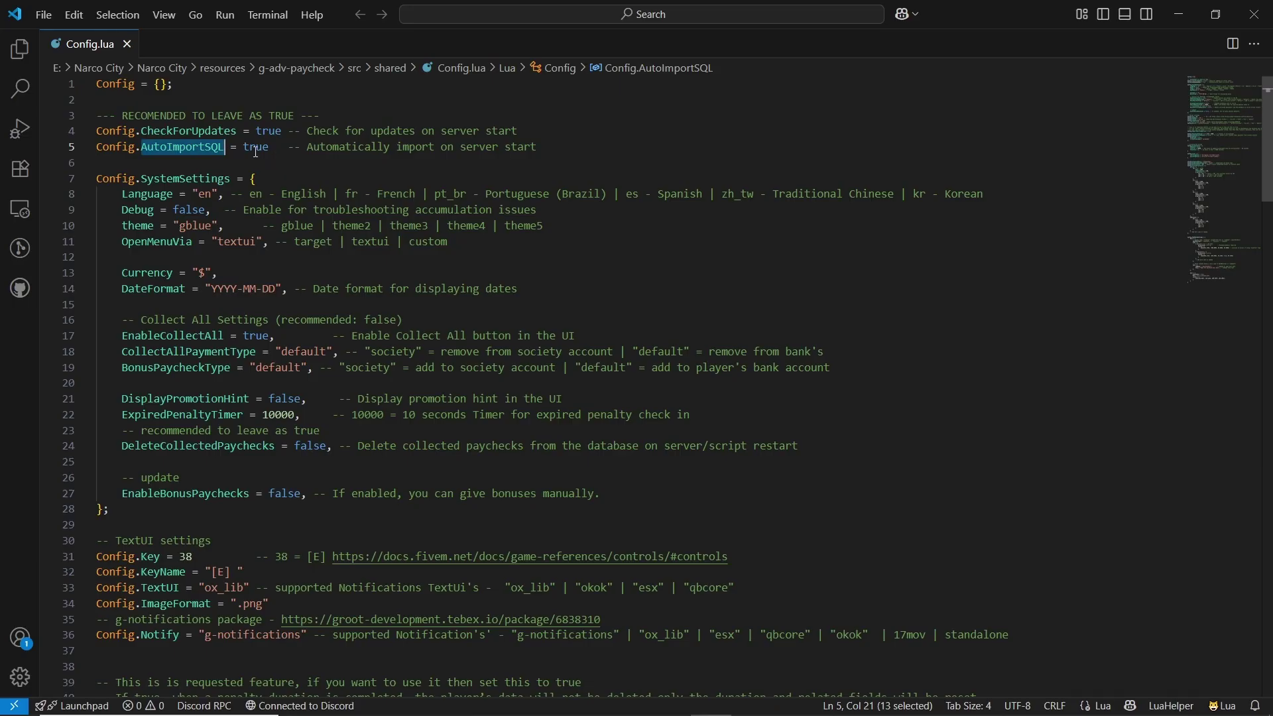
left_click(256, 150)
double_click(171, 134)
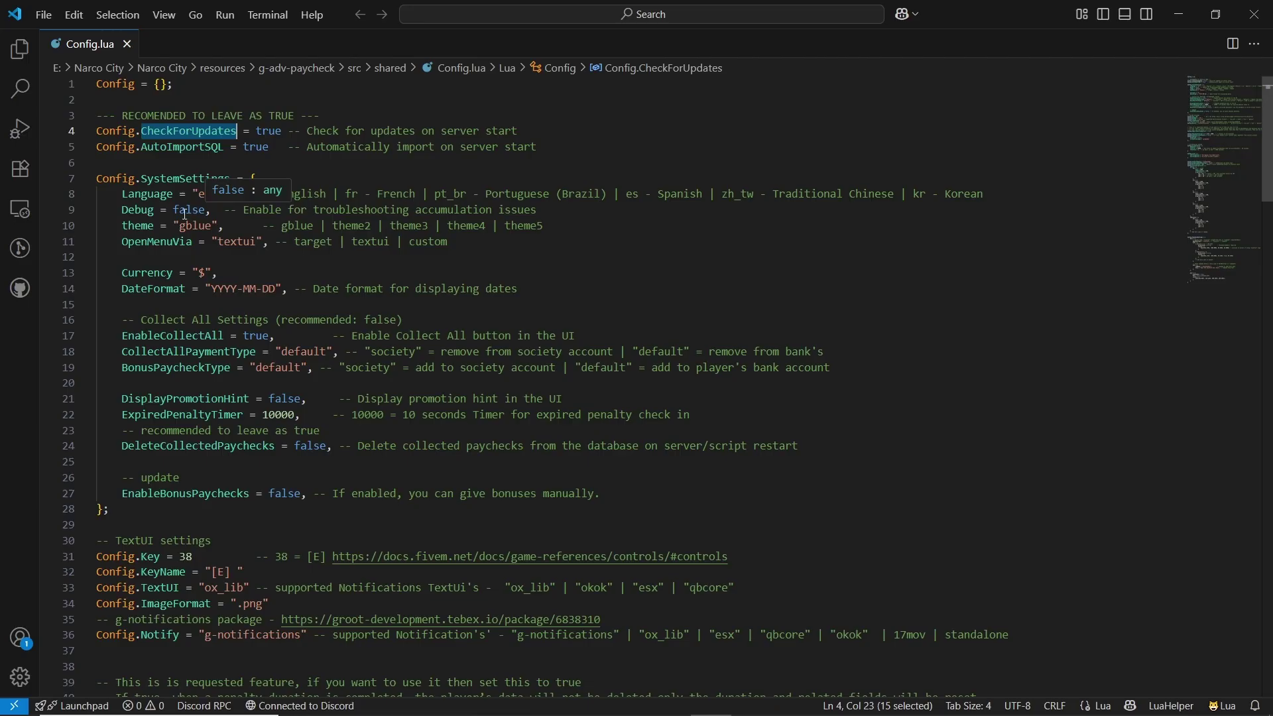
left_click(154, 194)
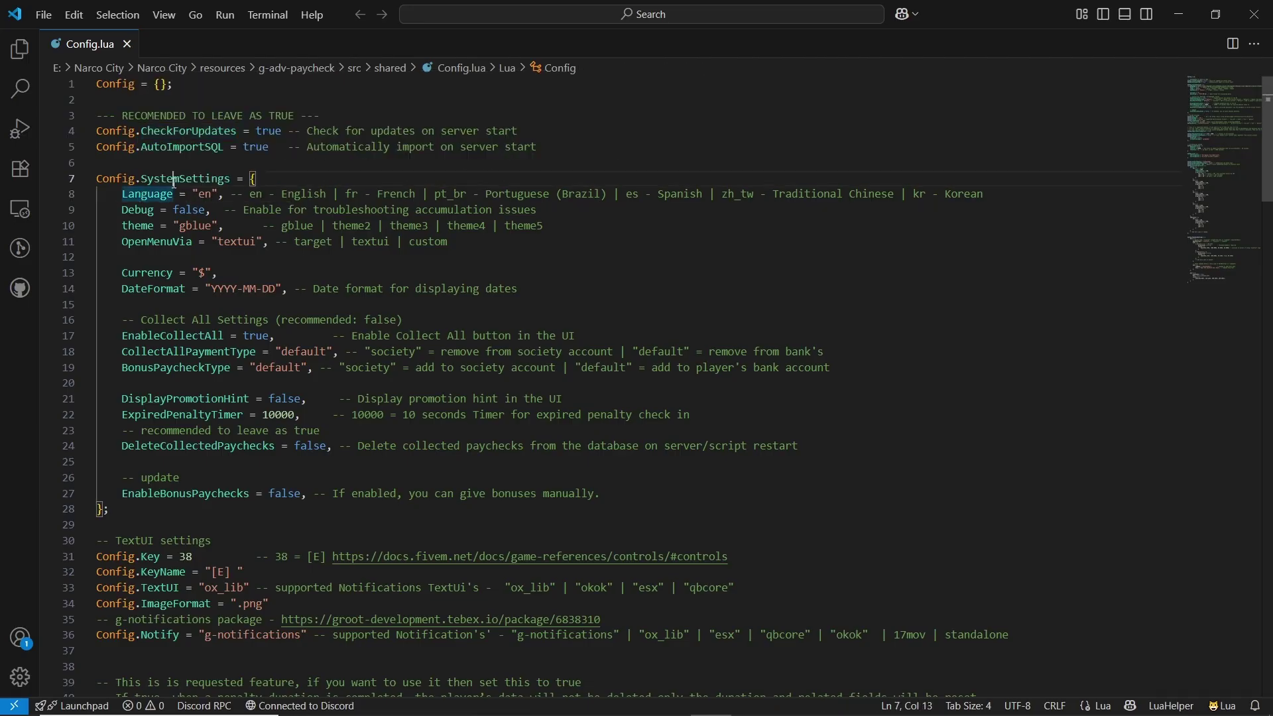
double_click(153, 194)
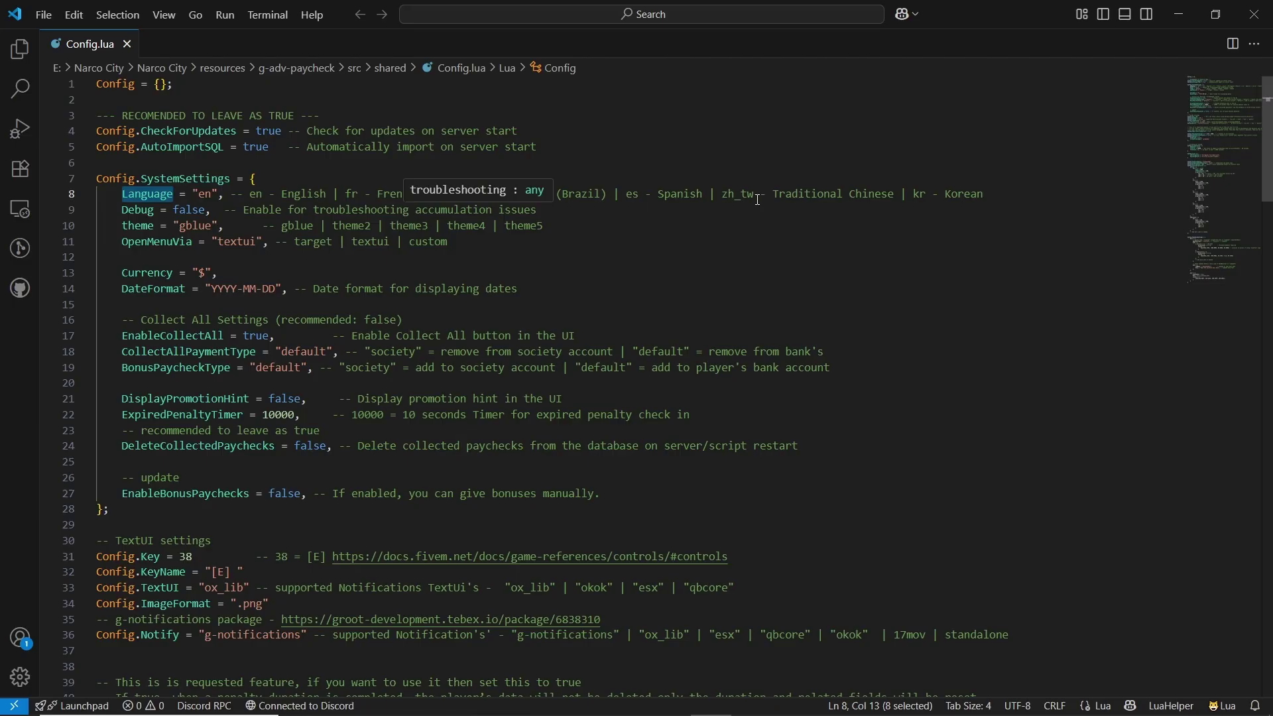
left_click(527, 210)
double_click(517, 194)
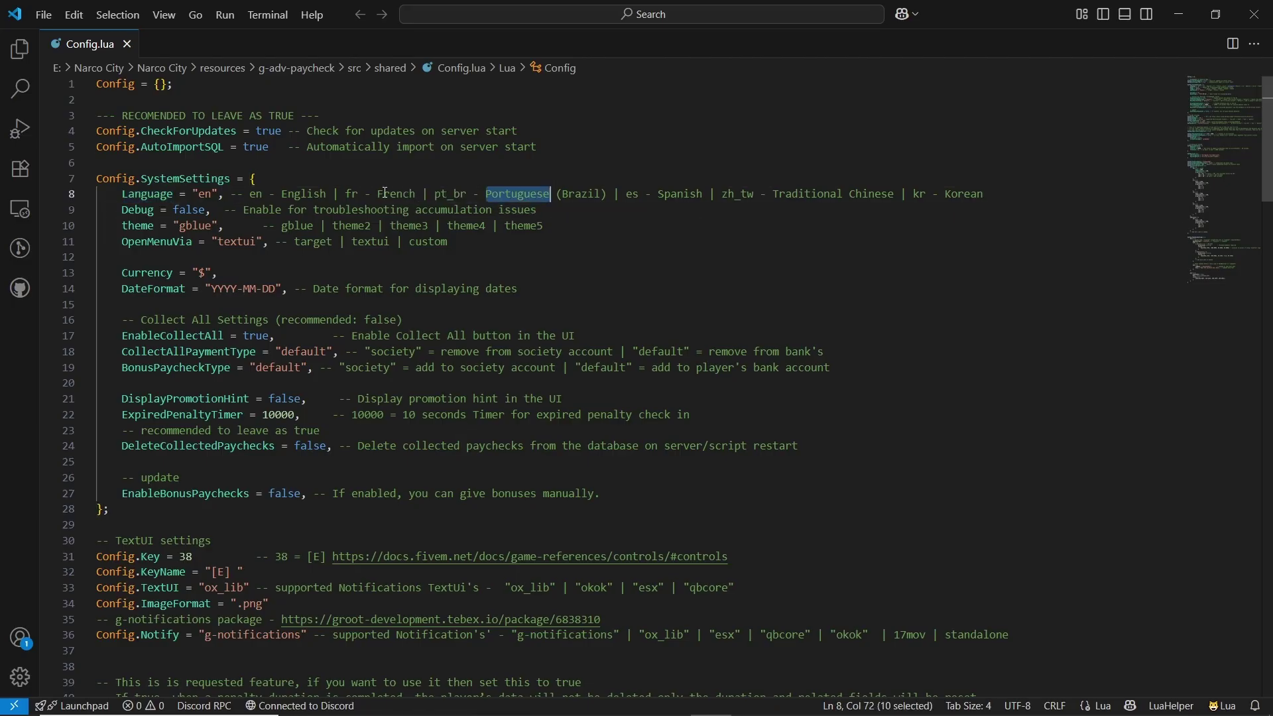
double_click(385, 194)
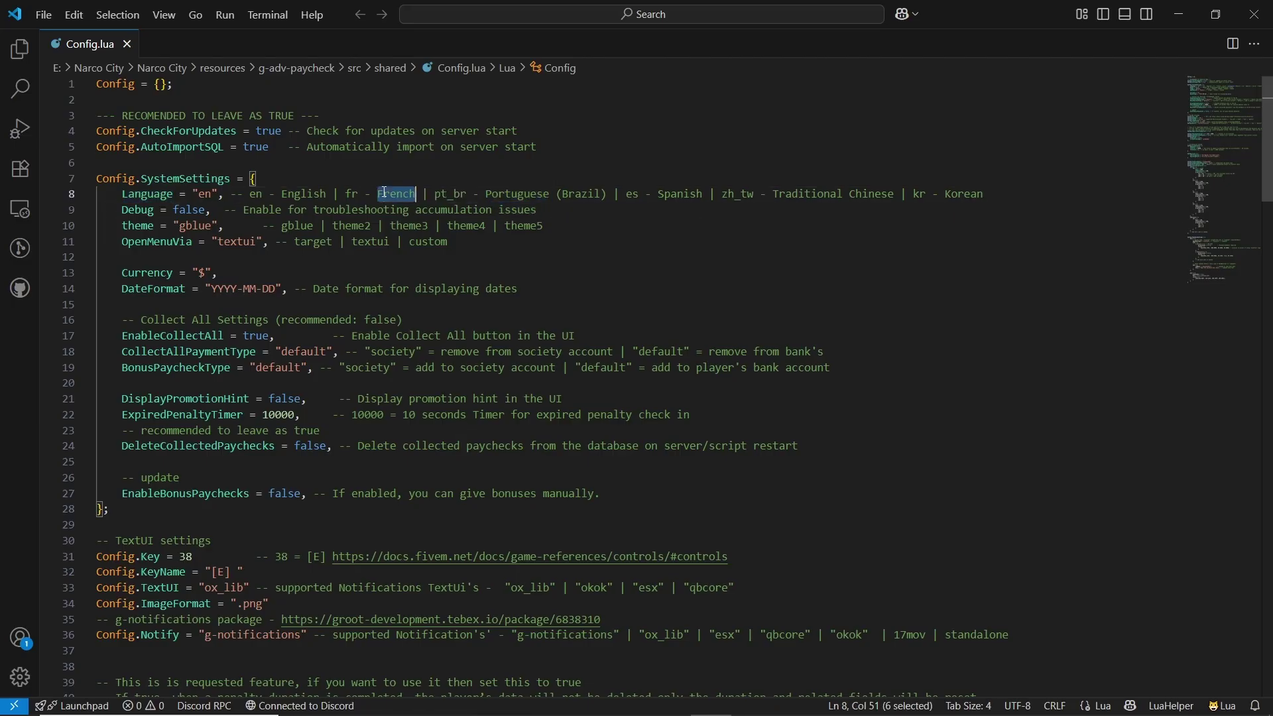
left_click(156, 210)
double_click(180, 210)
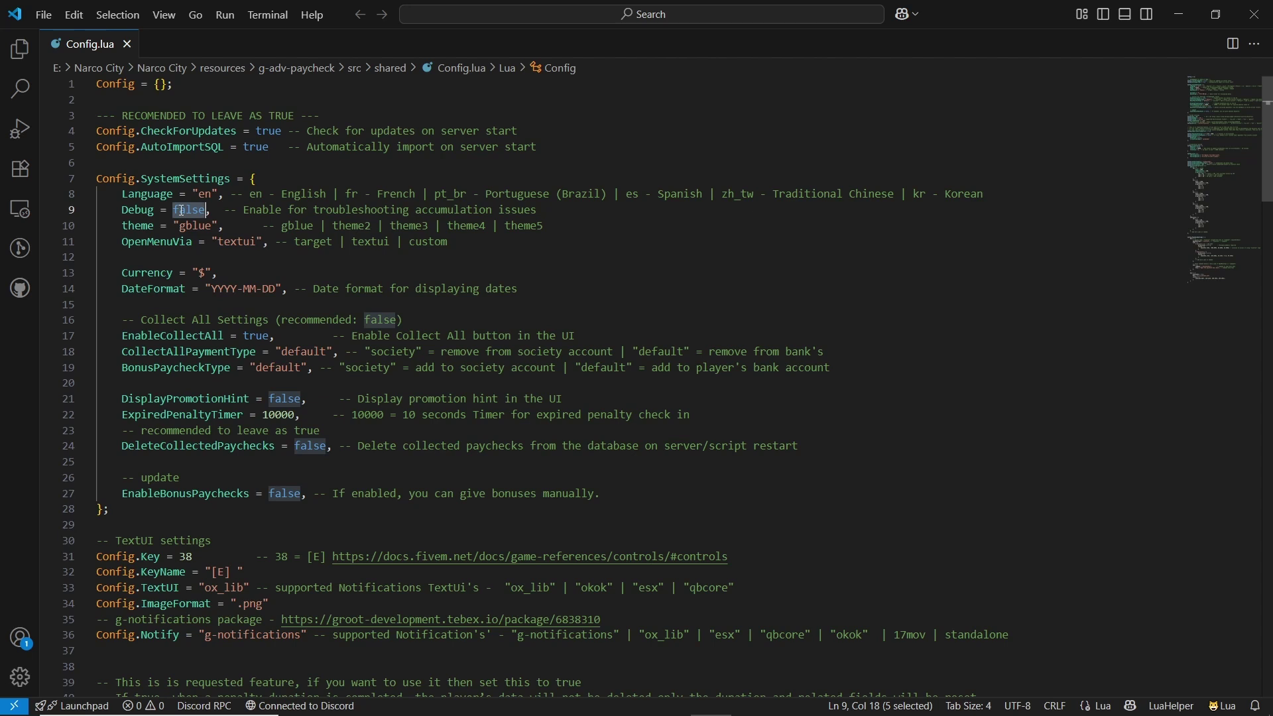
double_click(134, 228)
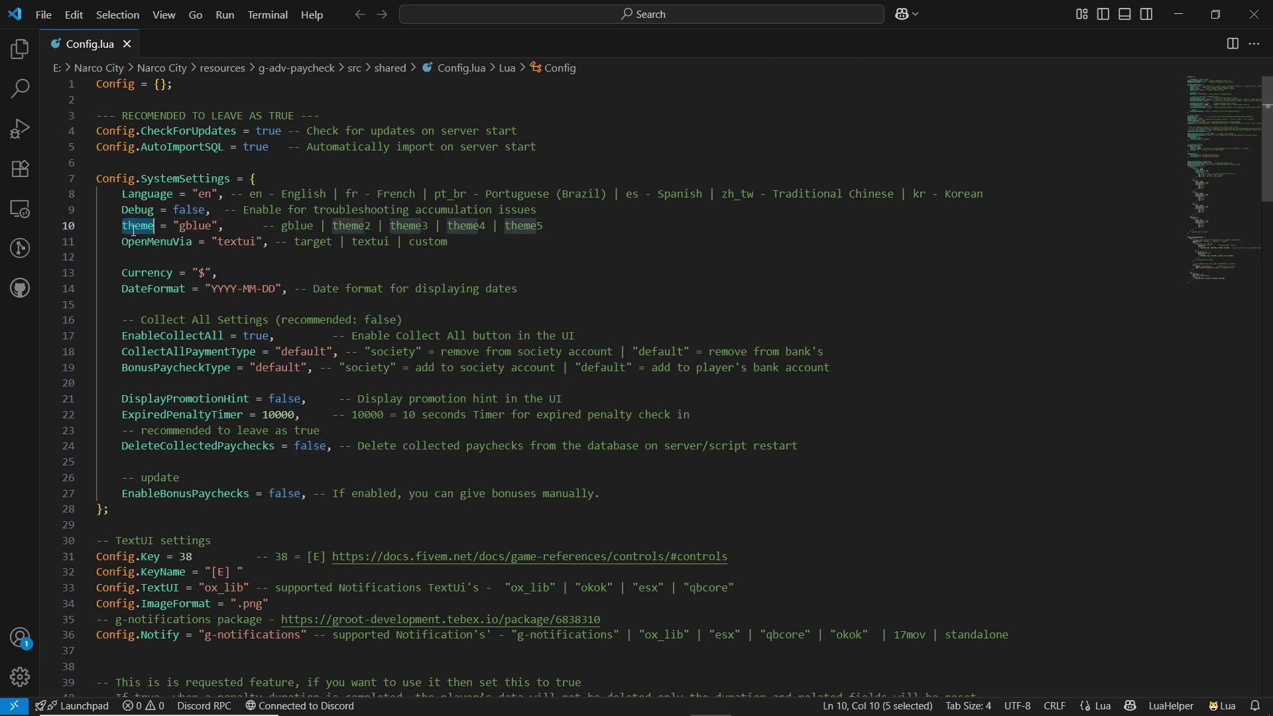
double_click(344, 226)
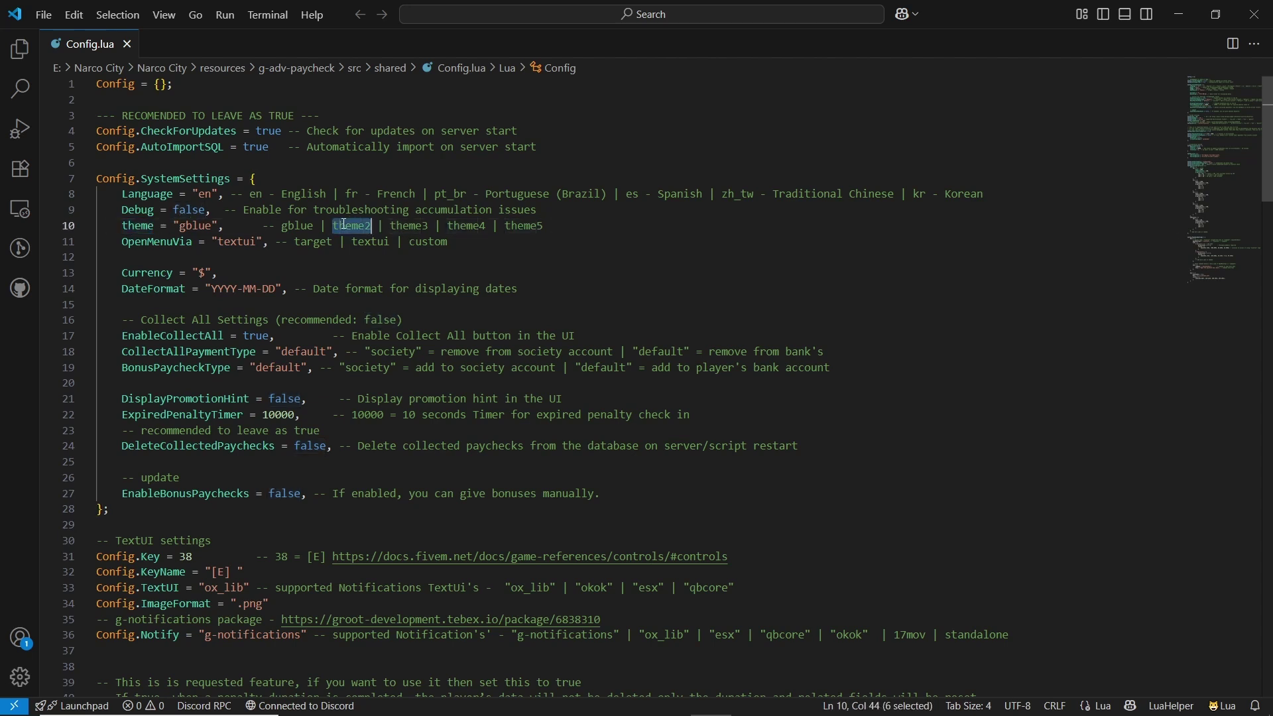
double_click(524, 226)
double_click(194, 227)
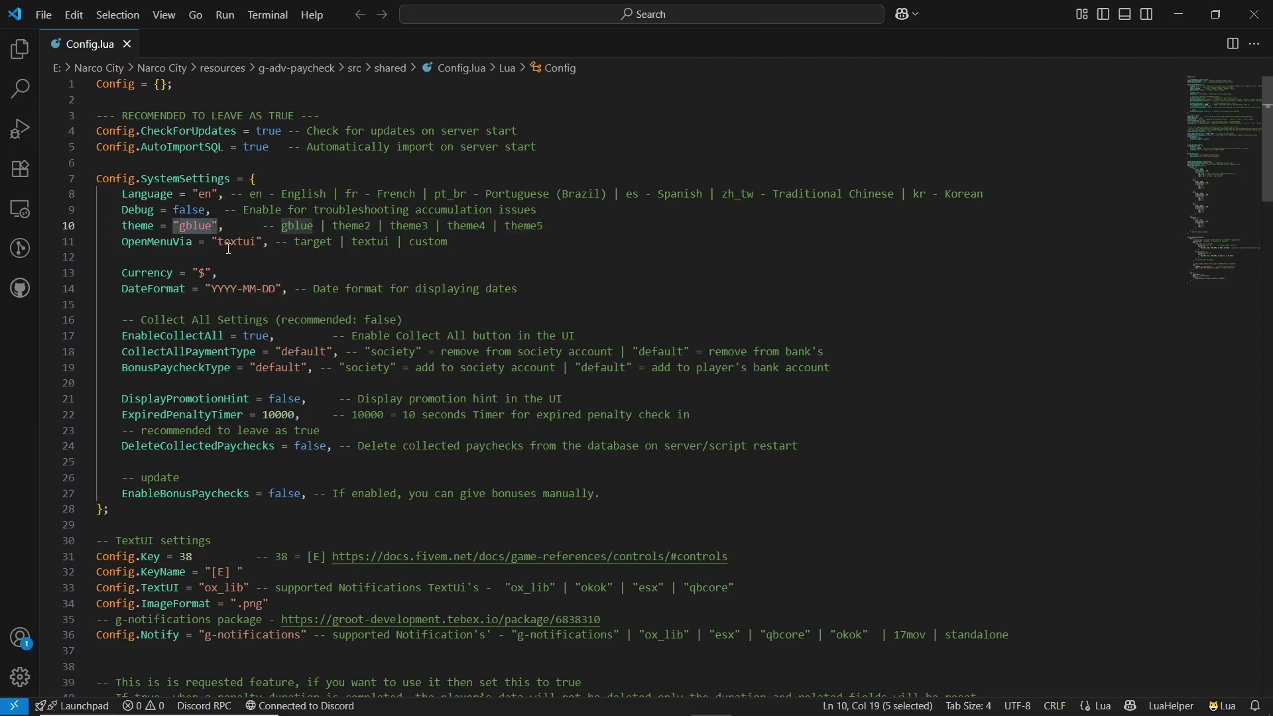
double_click(169, 242)
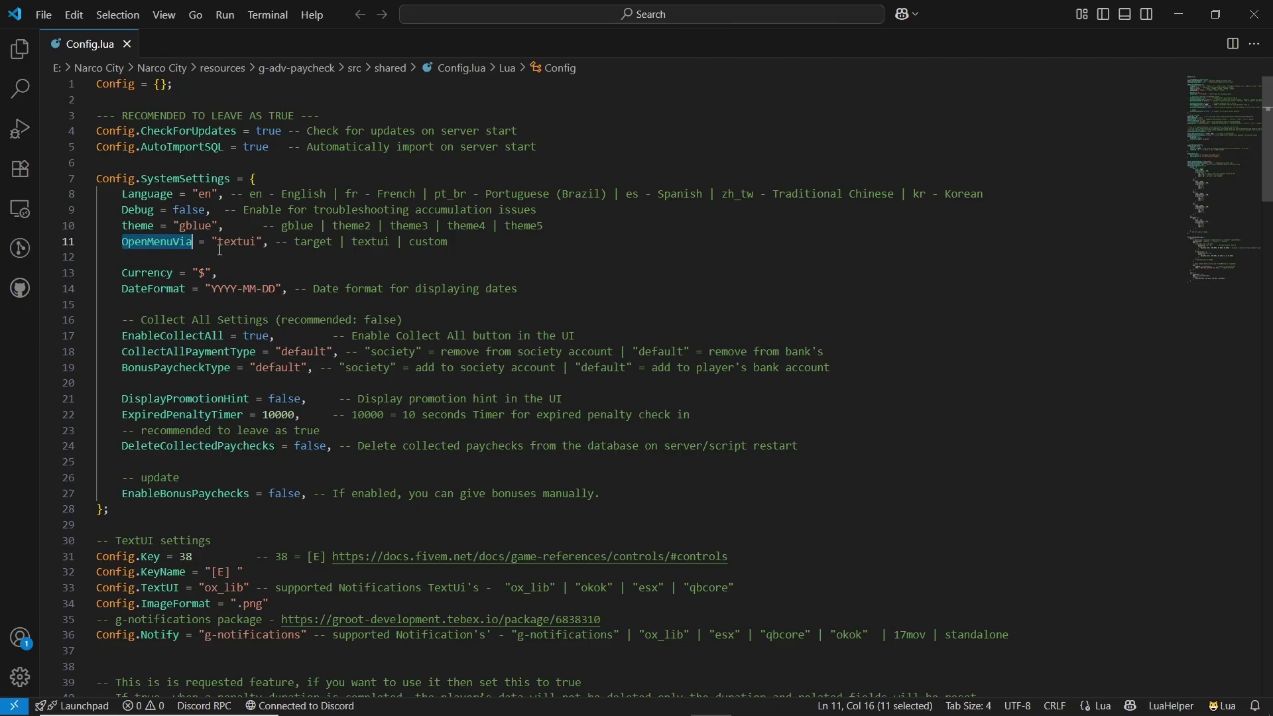
double_click(256, 242)
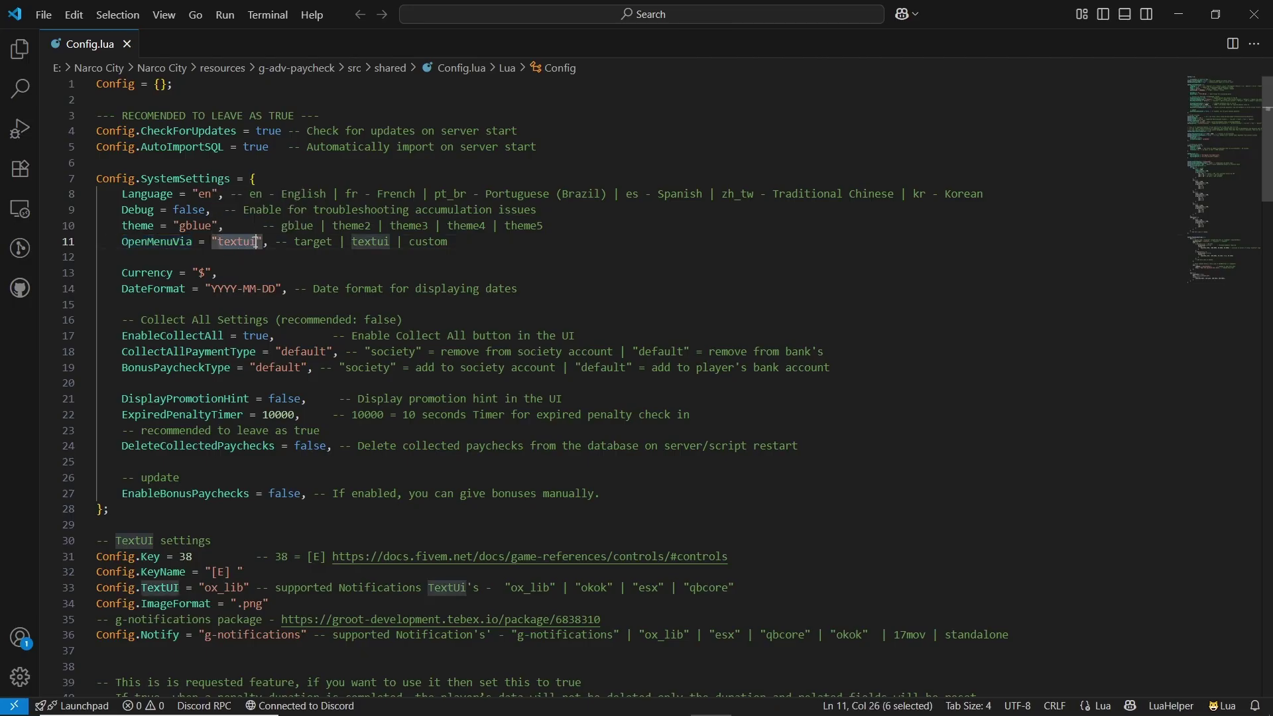
double_click(314, 241)
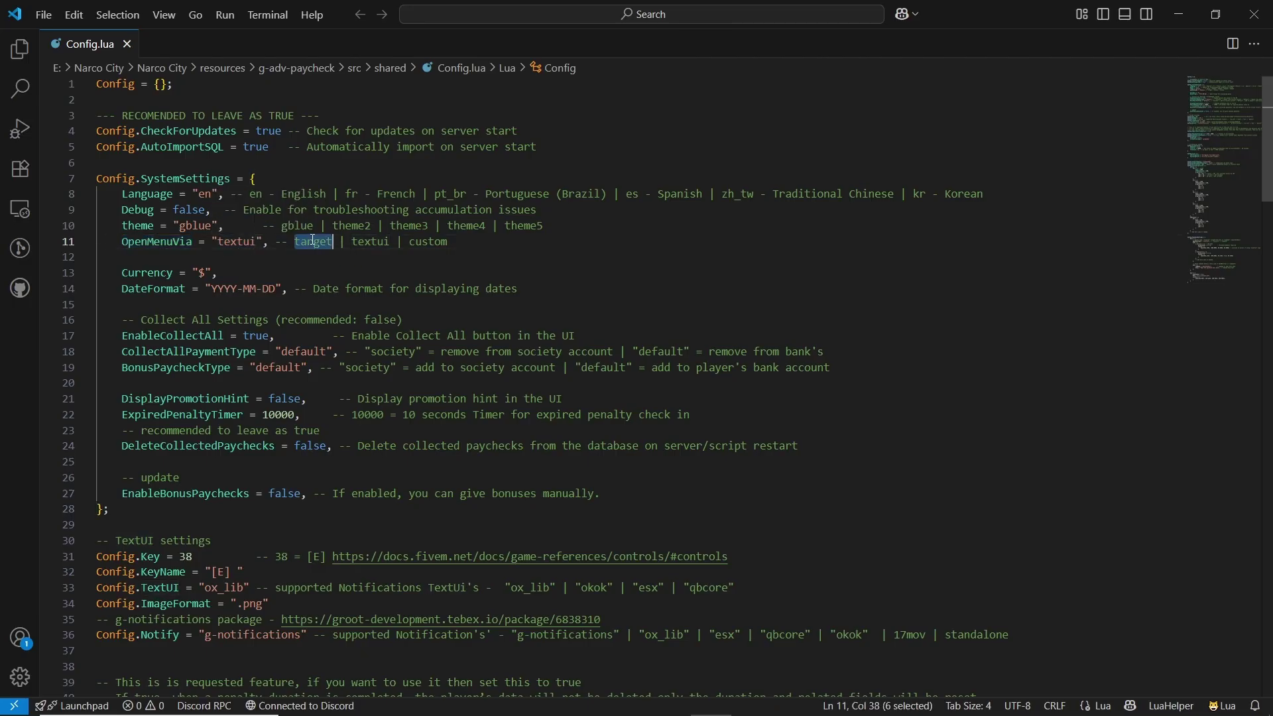
double_click(418, 243)
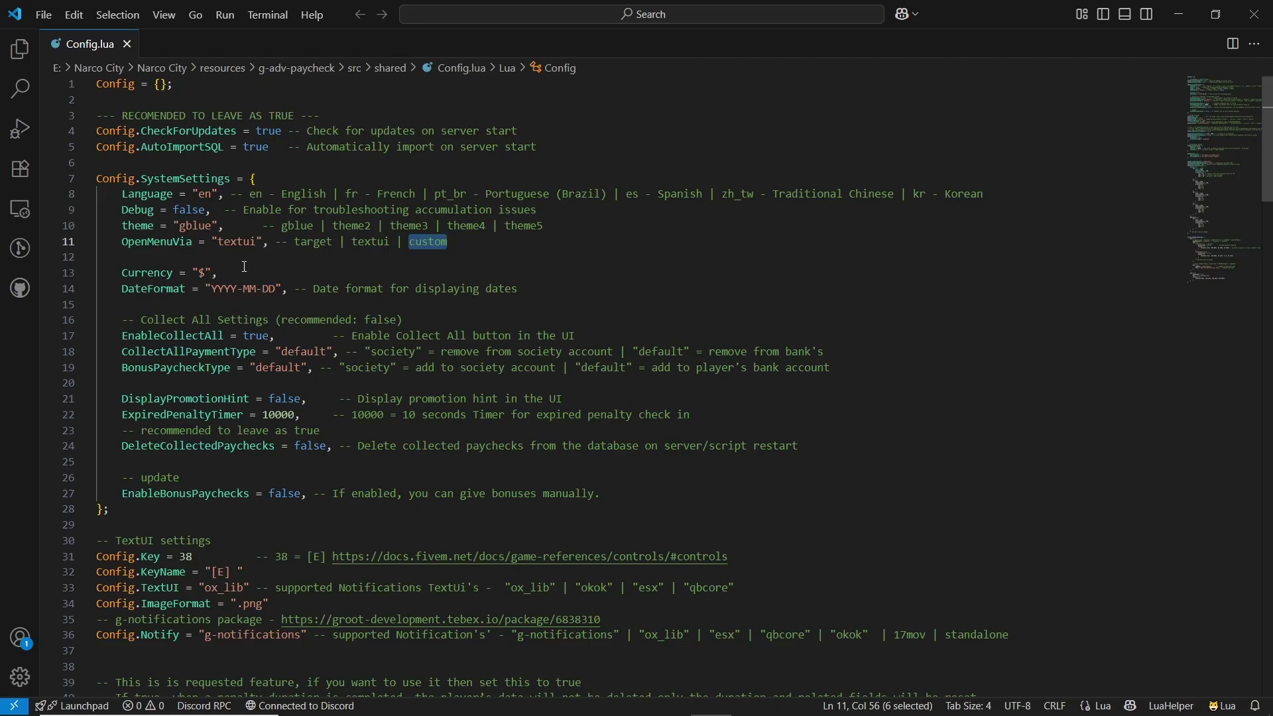
double_click(313, 243)
key("ctrl+c")
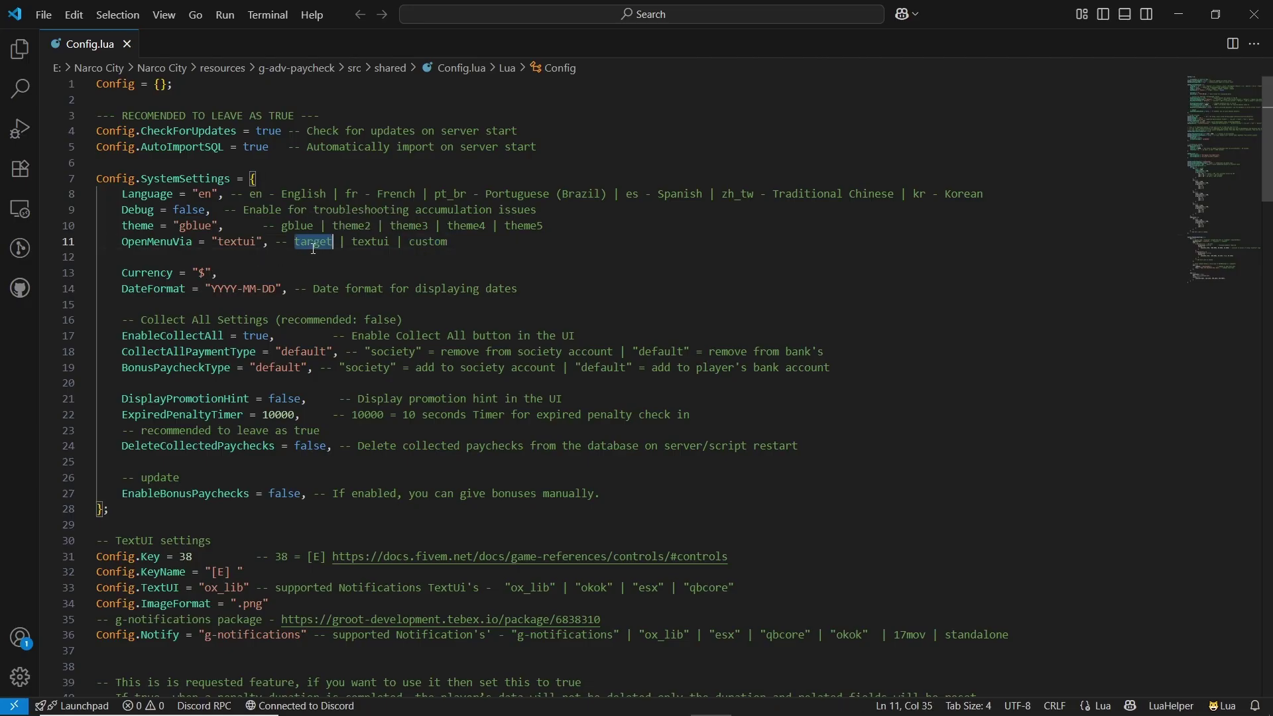
Replace "textui" with "target" in OpenMenuVia and save Config.lua
left_click(237, 243)
double_click(237, 243)
key("ctrl+v")
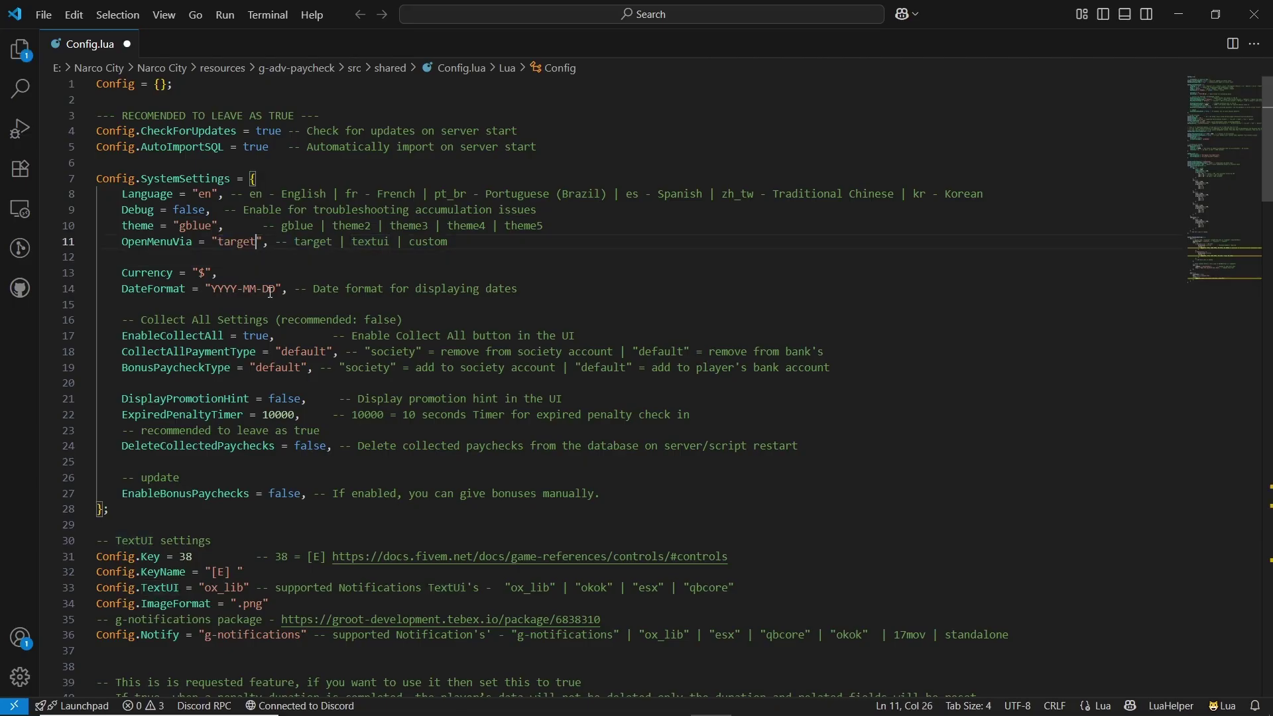
key("ctrl+s")
Review EnableCollectAll, DeleteCollectedPaychecks (false) and EnableBonusPaychecks in the settings
double_click(168, 335)
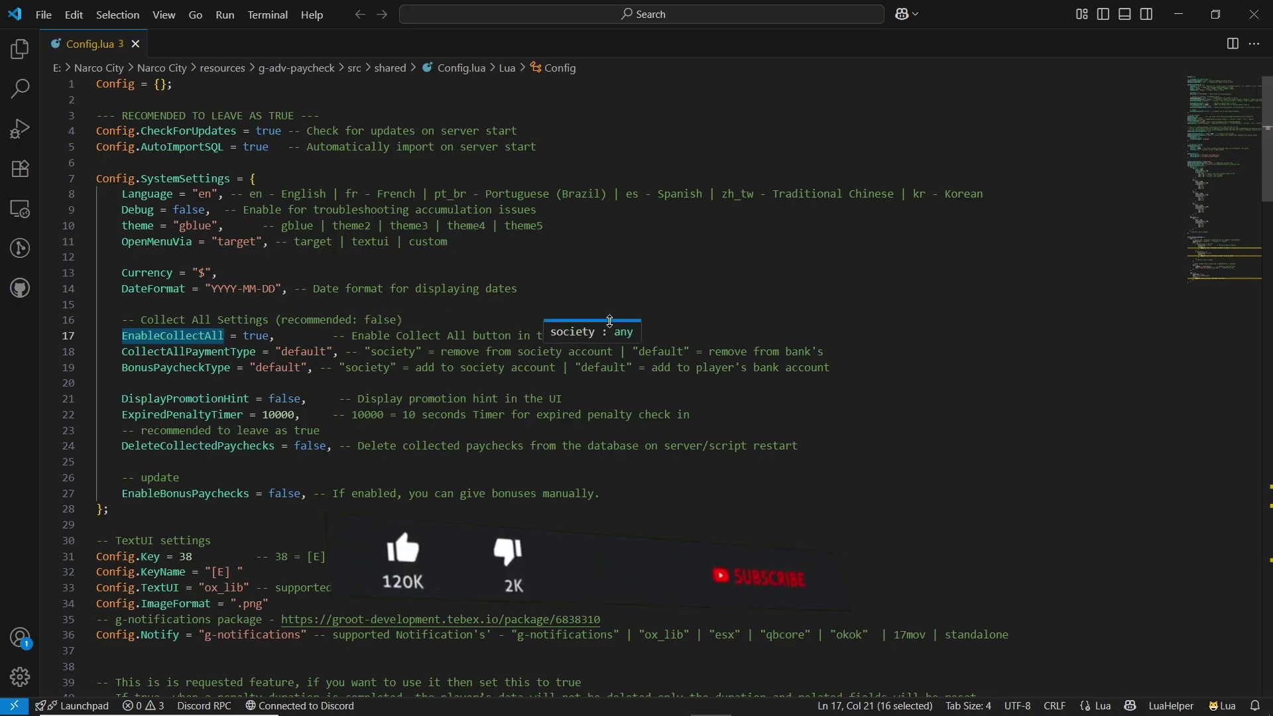
left_click(655, 334)
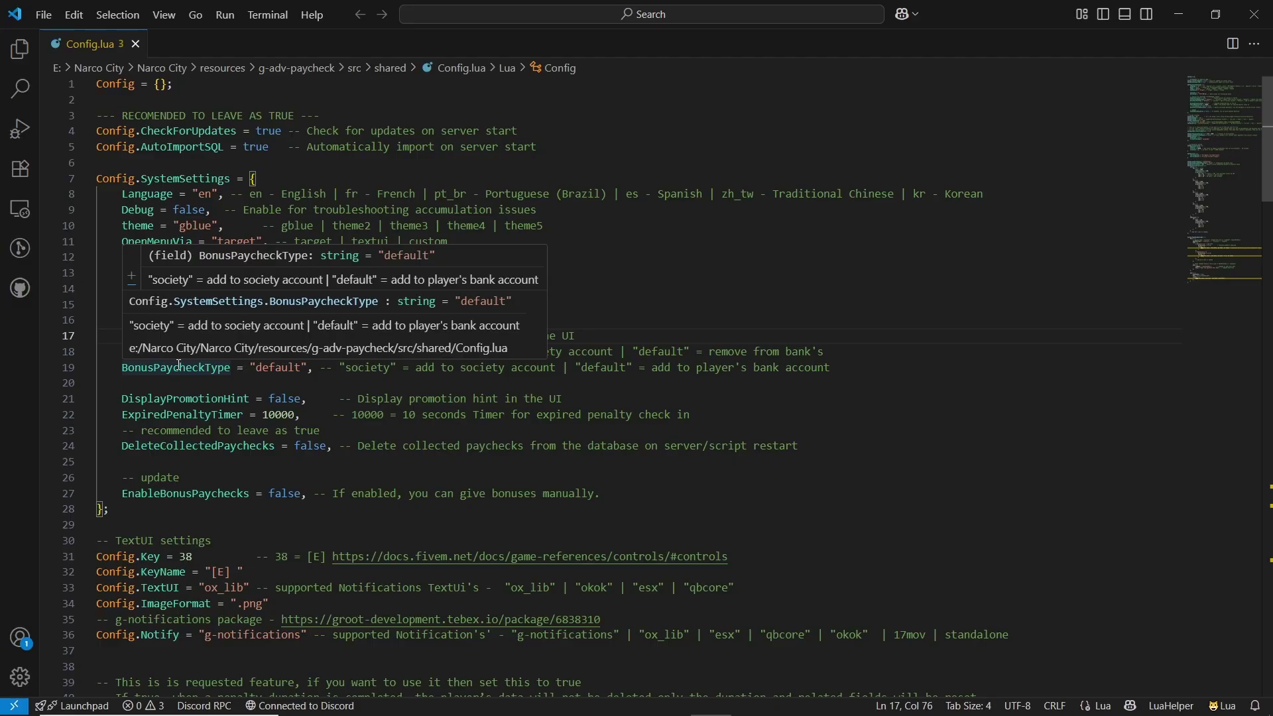
scroll(217, 329, "down", 2)
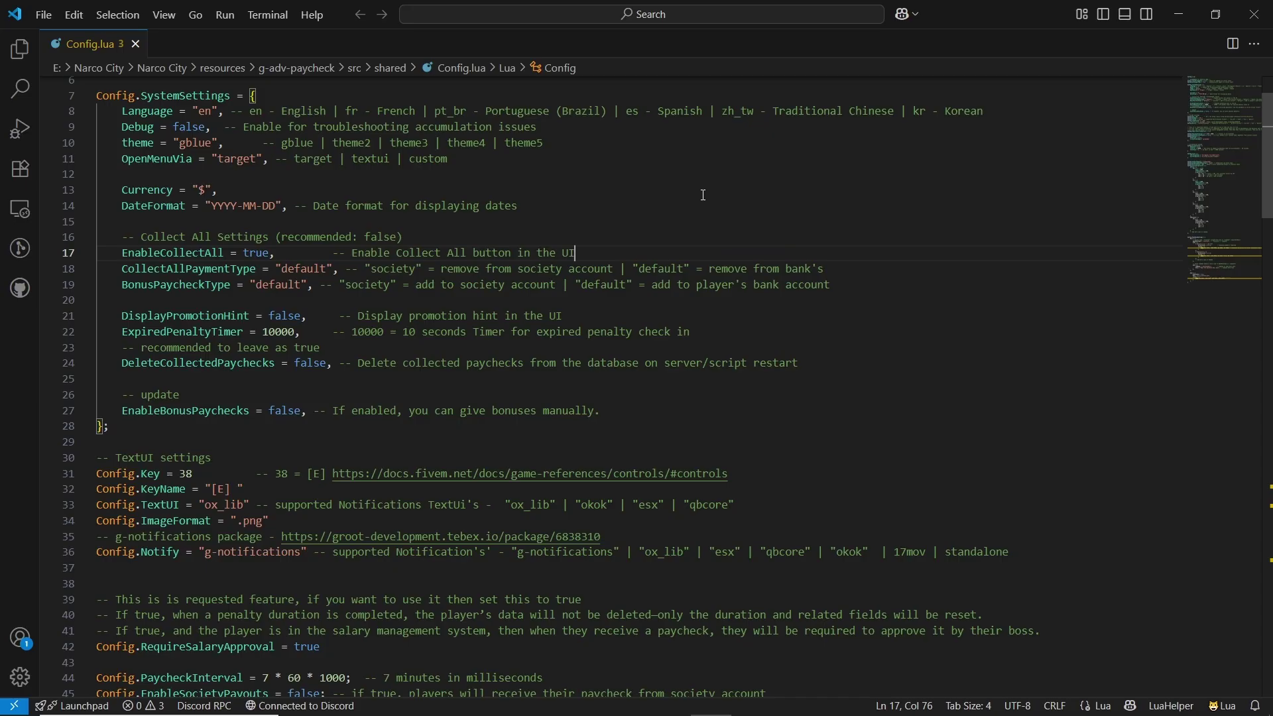
double_click(172, 363)
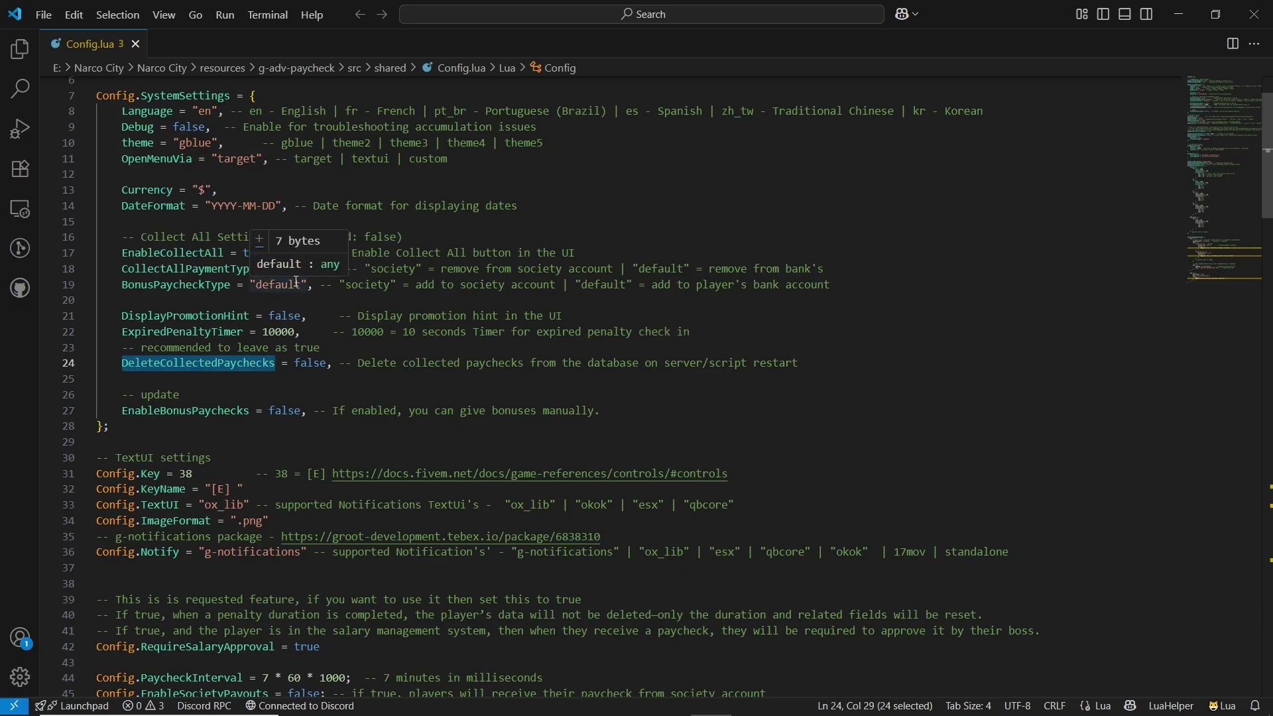
left_click(317, 364)
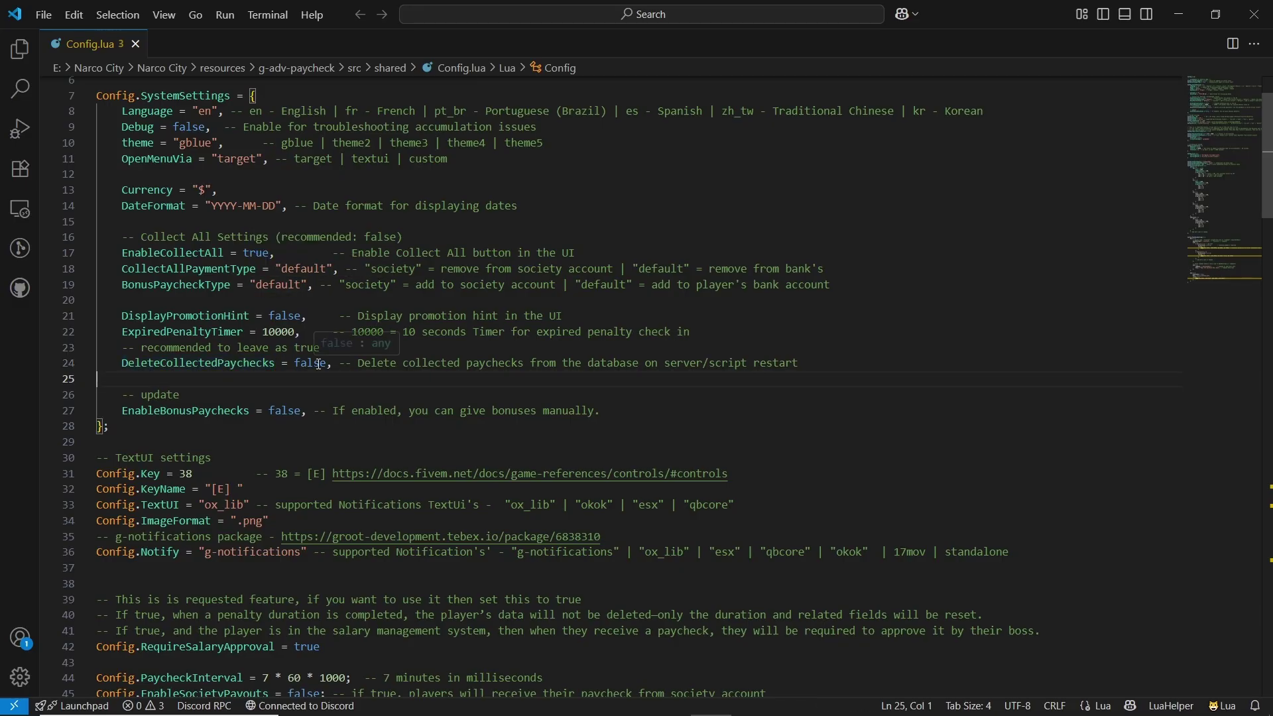
double_click(319, 364)
double_click(183, 412)
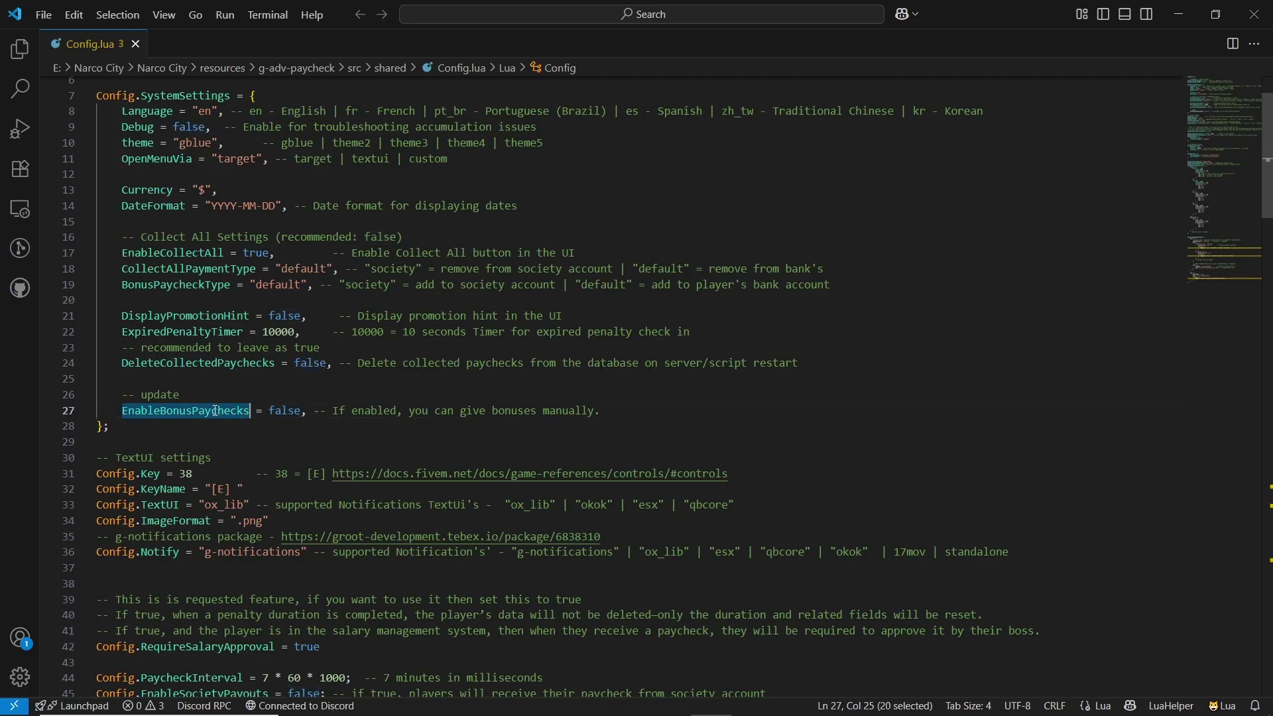
Change EnableBonusPaychecks from false to true in Config.lua
left_click(282, 410)
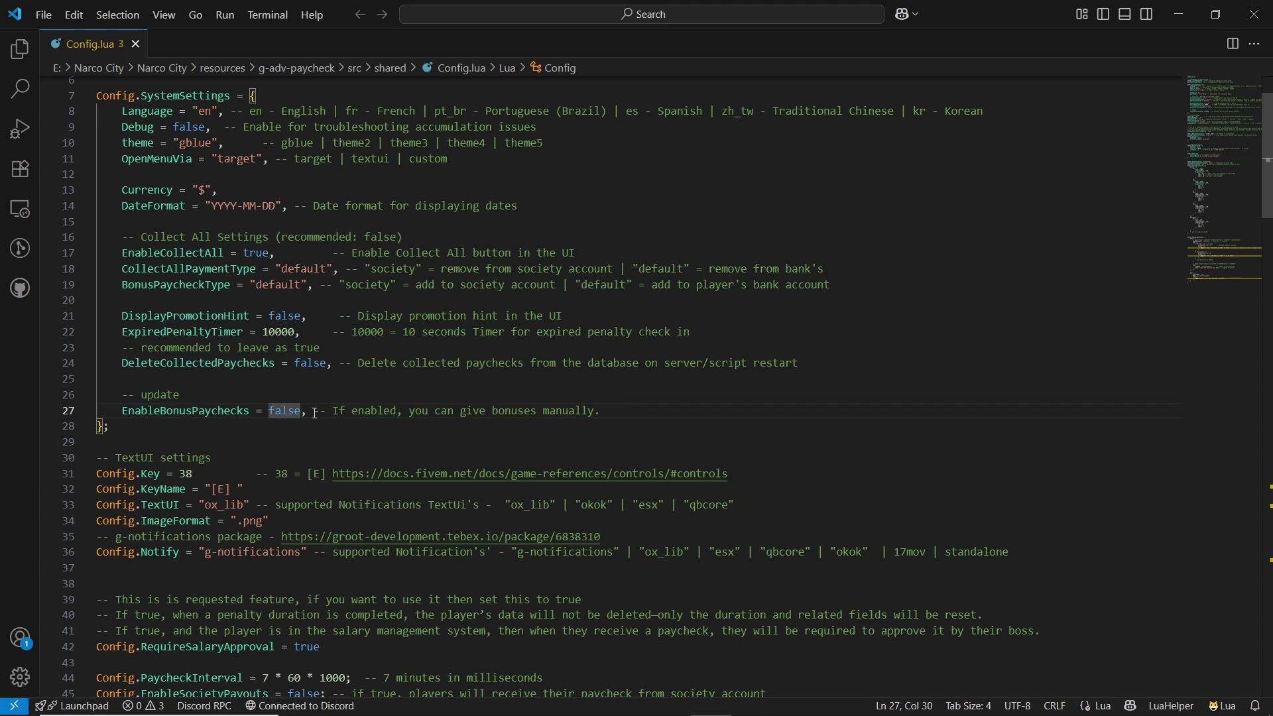
double_click(279, 412)
type("true")
key("Escape")
Replace "g-notifications" with "ox_lib" in Config.Notify and save the file
scroll(330, 431, "down", 4)
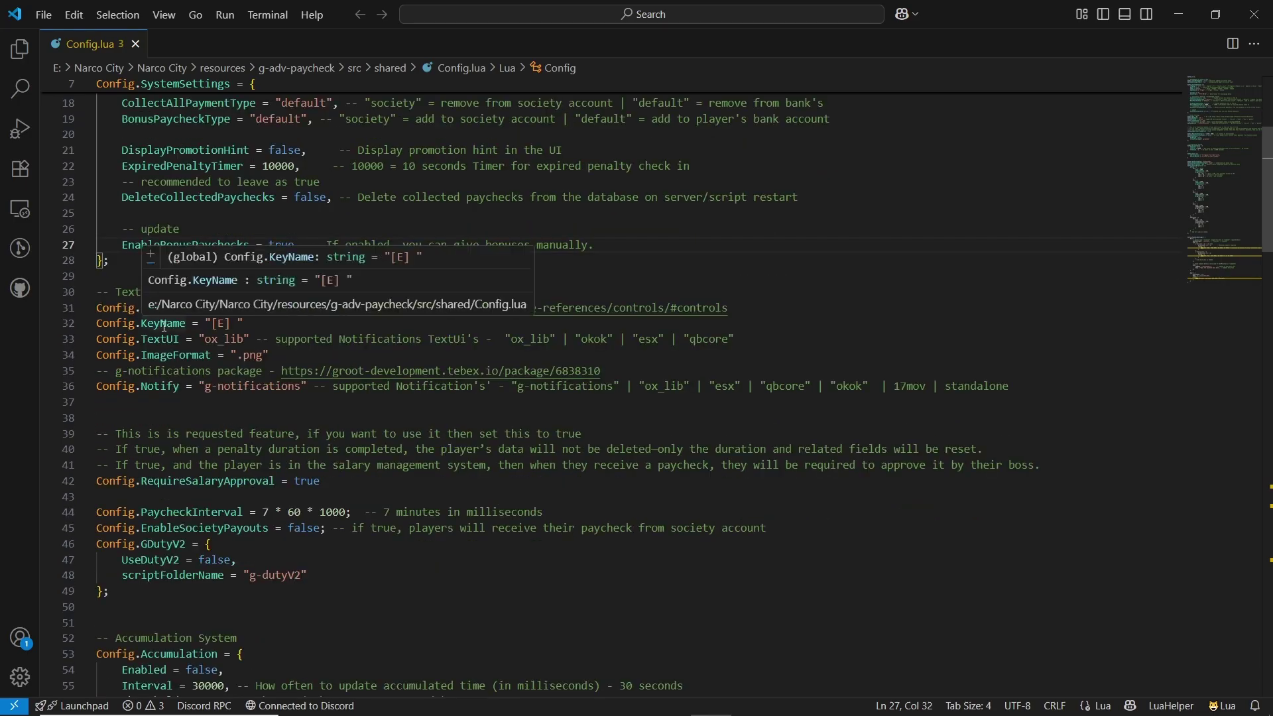
double_click(234, 341)
key("ctrl+c")
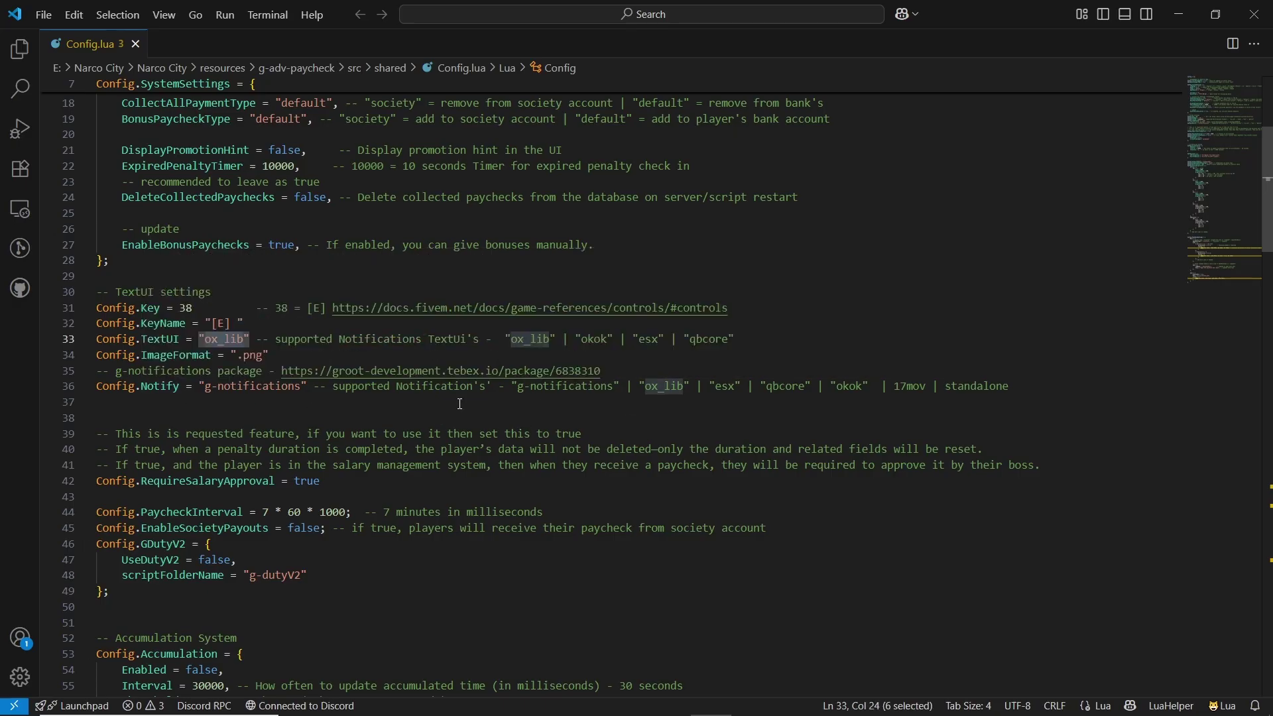
double_click(676, 389)
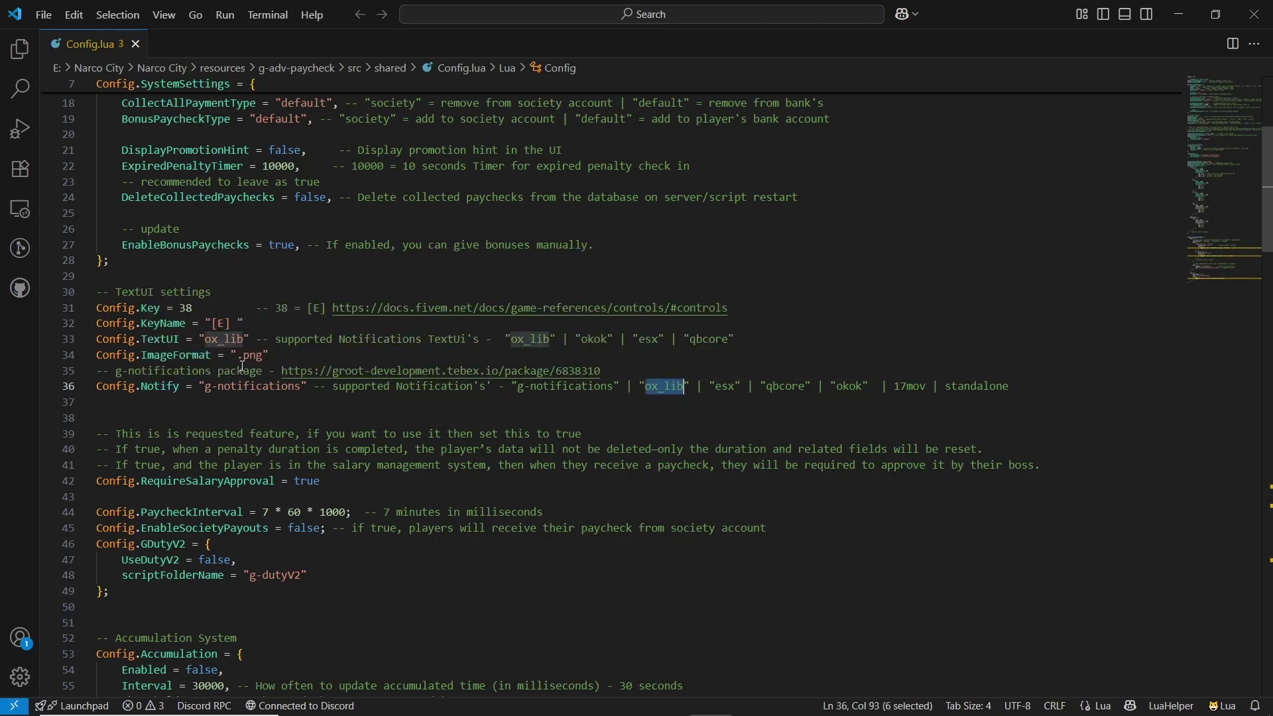
double_click(222, 387)
key("ctrl+v")
left_click(221, 388)
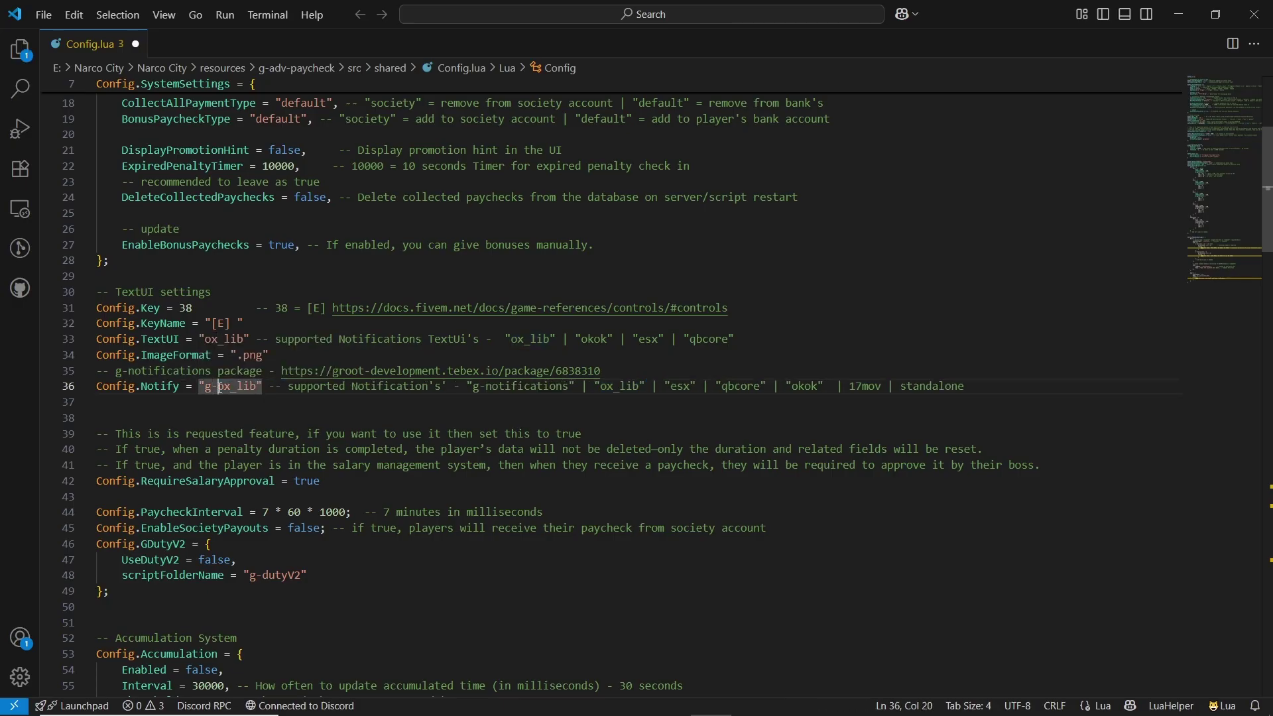
key("BackSpace")
key("BackSpace")
key("ctrl+s")
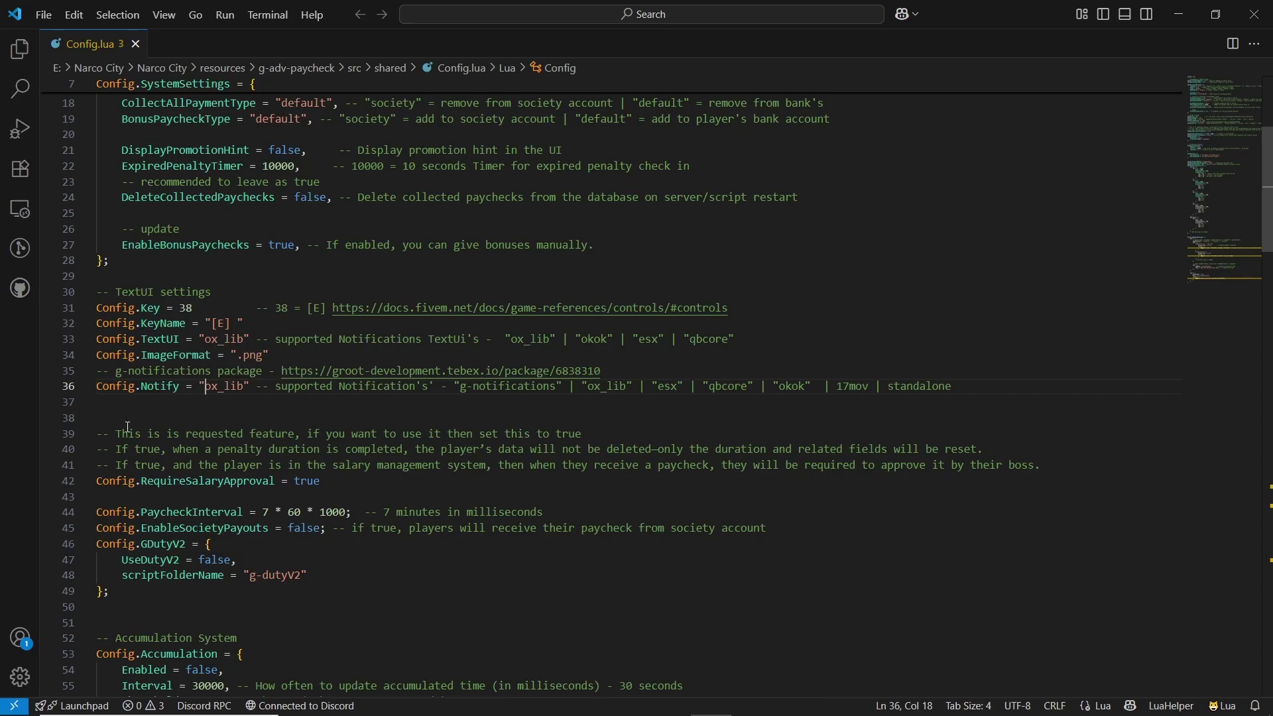
scroll(128, 428, "down", 1)
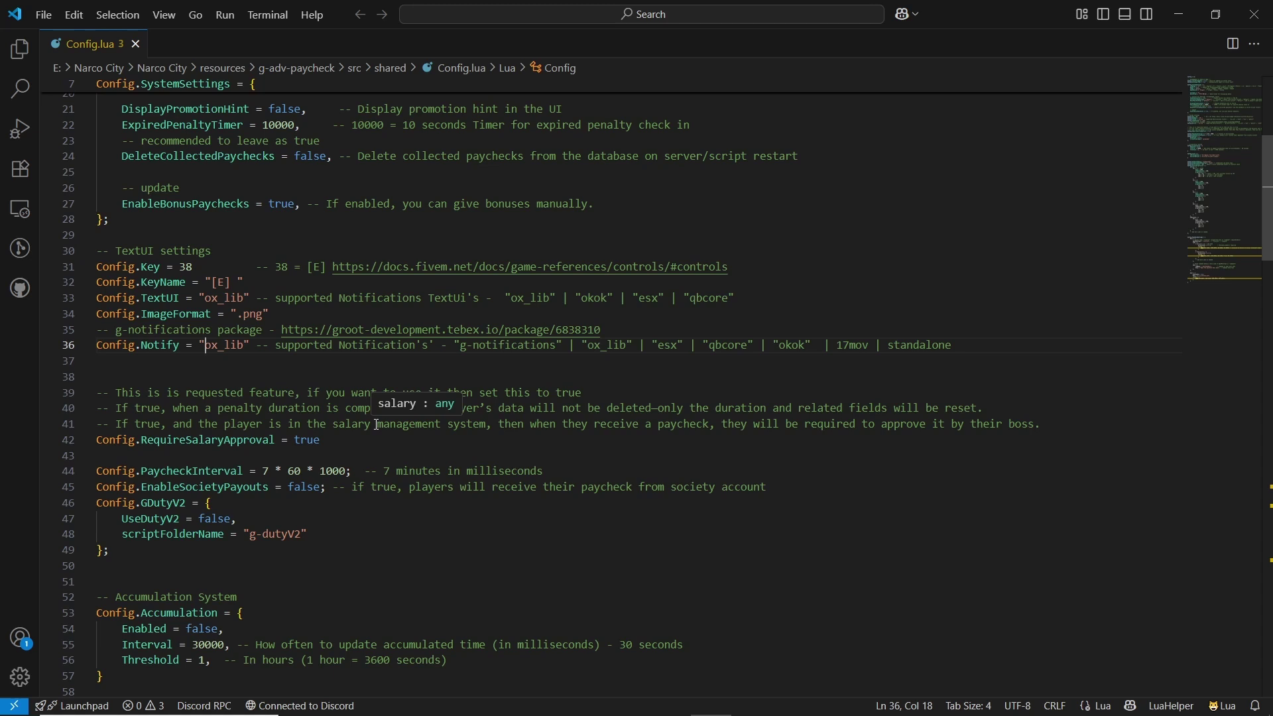
double_click(178, 472)
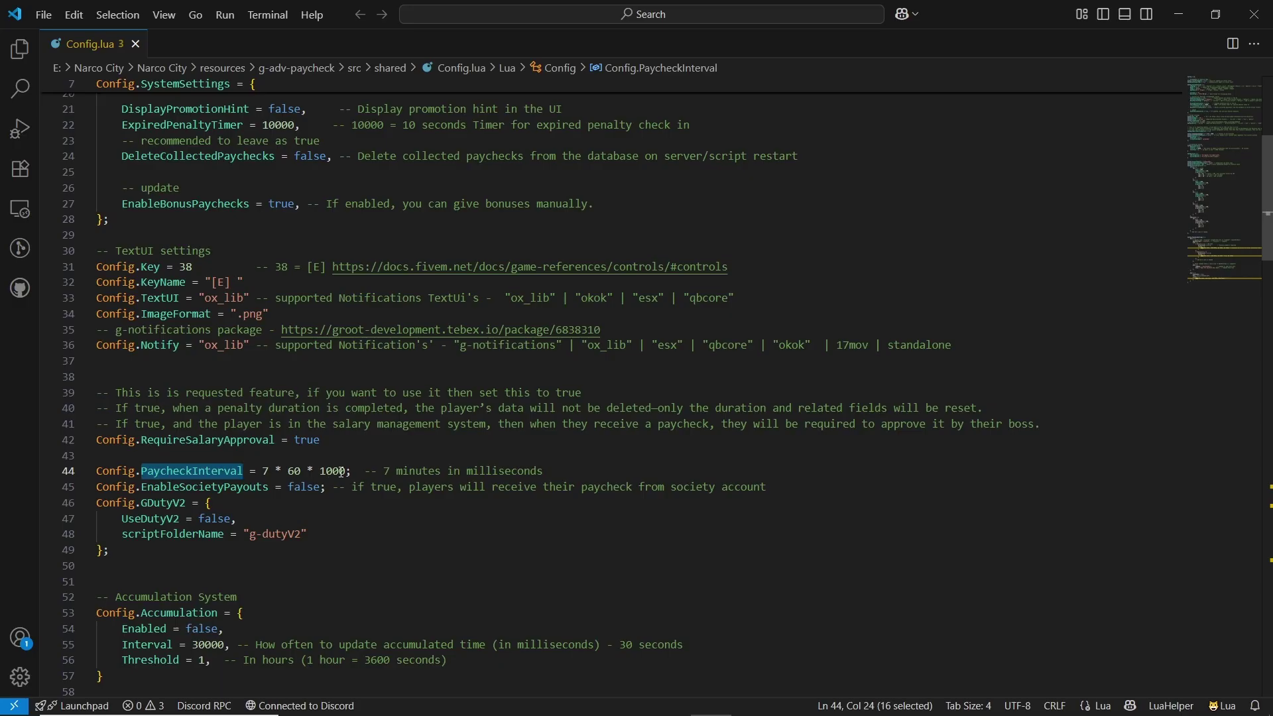
left_click(269, 473)
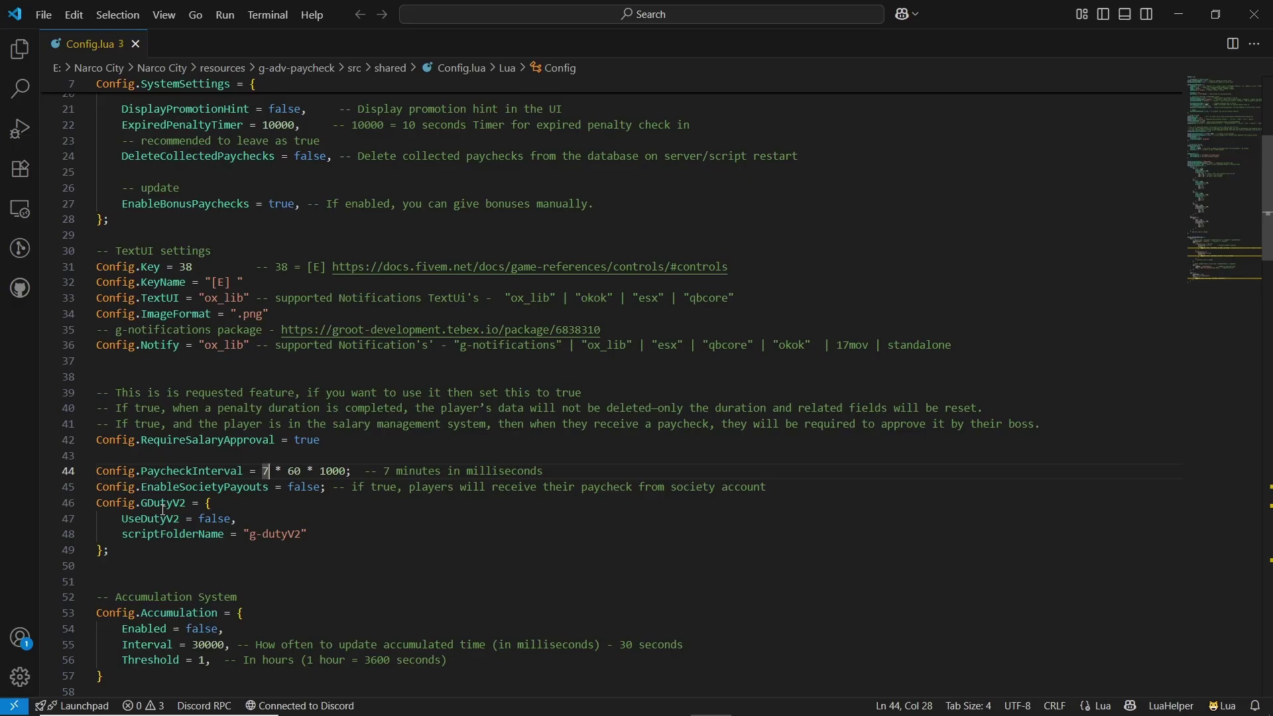
double_click(191, 492)
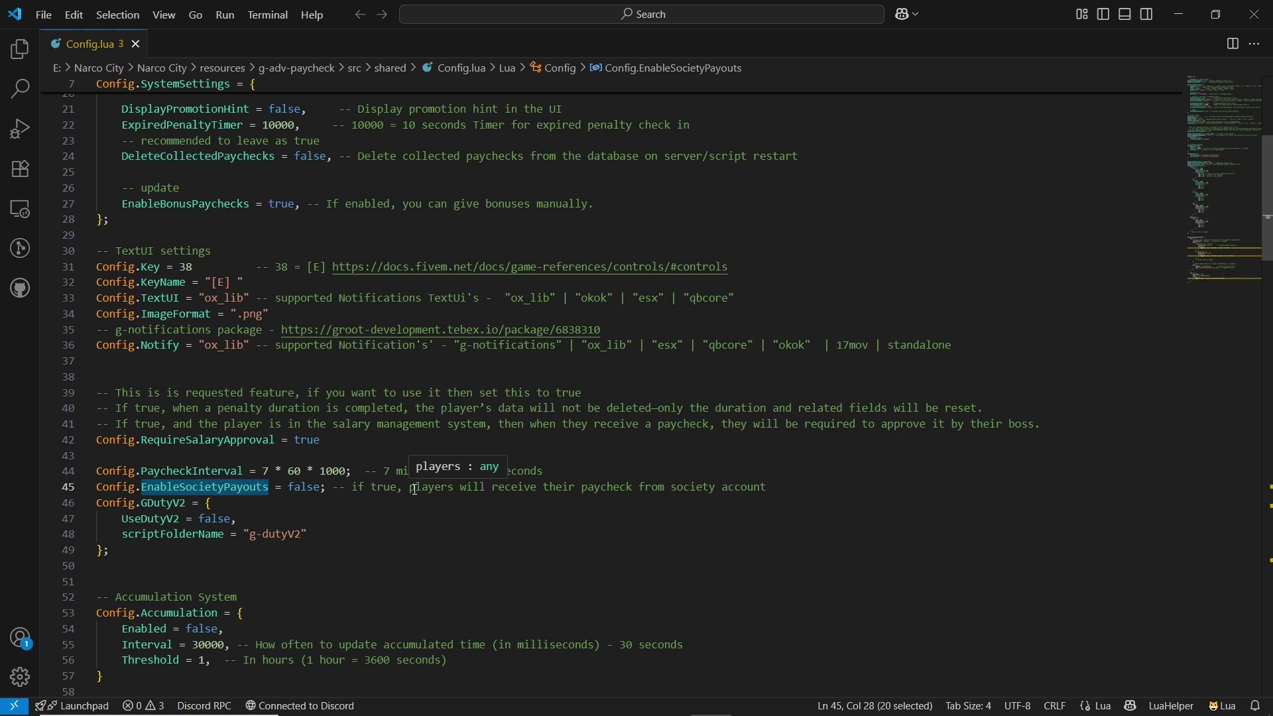
Scroll down through Config.lua to the Config.Accumulation settings block
scroll(382, 473, "up", 5)
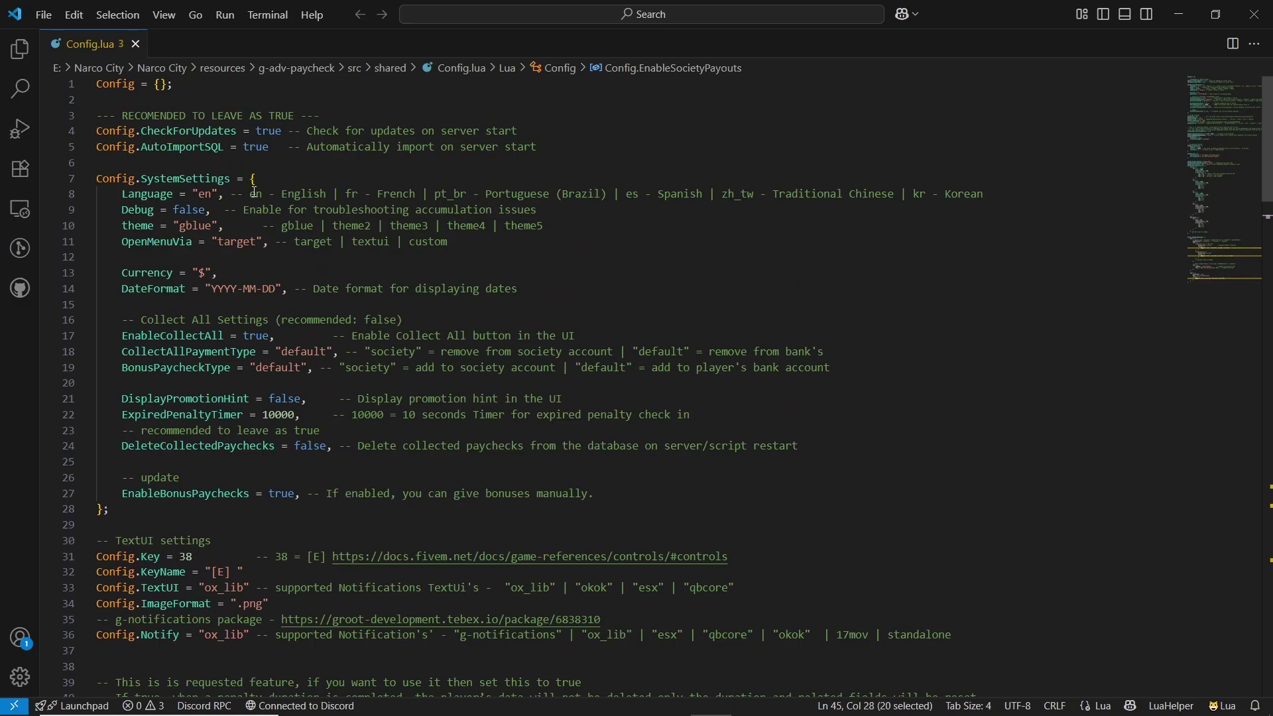
scroll(260, 258, "down", 5)
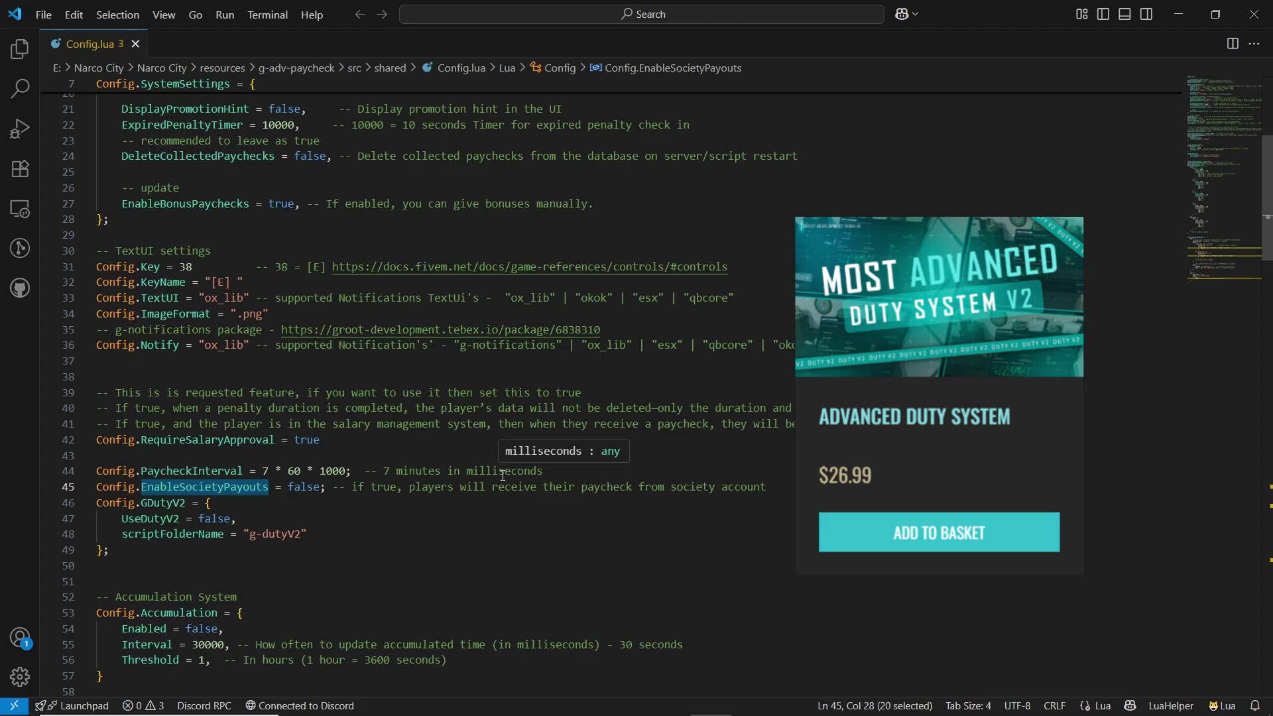
scroll(186, 530, "down", 2)
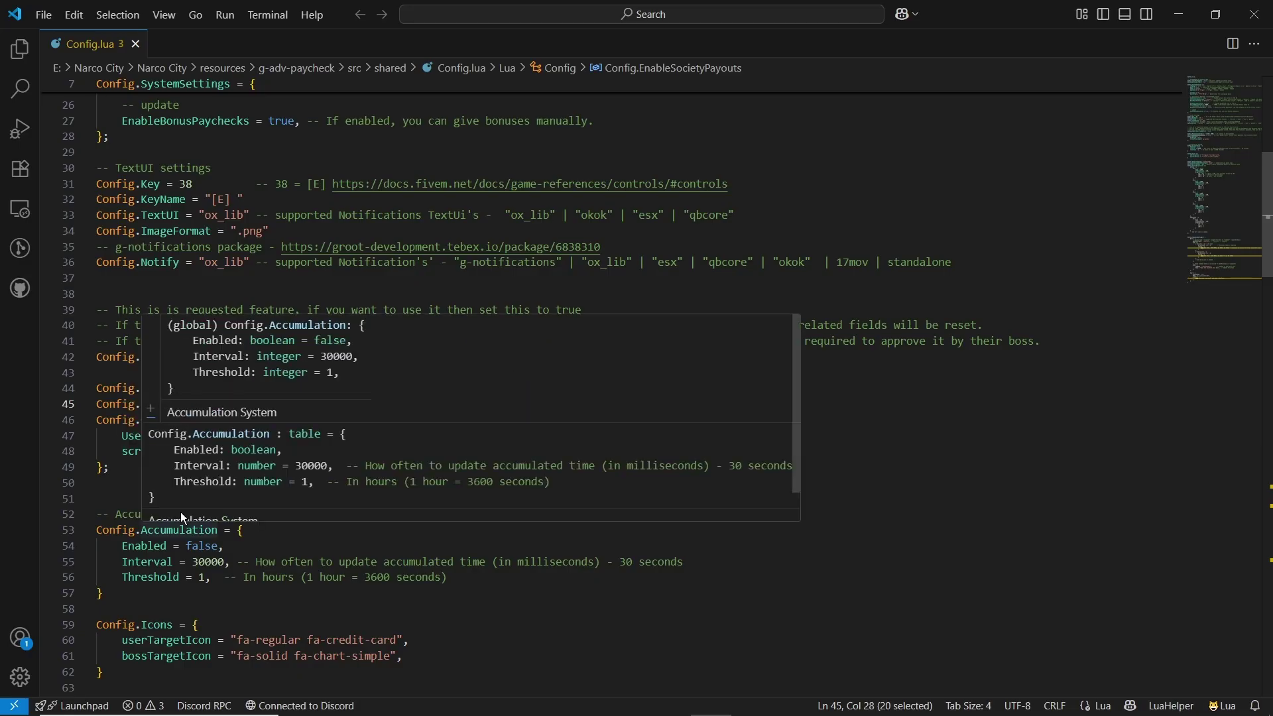
scroll(219, 455, "down", 3)
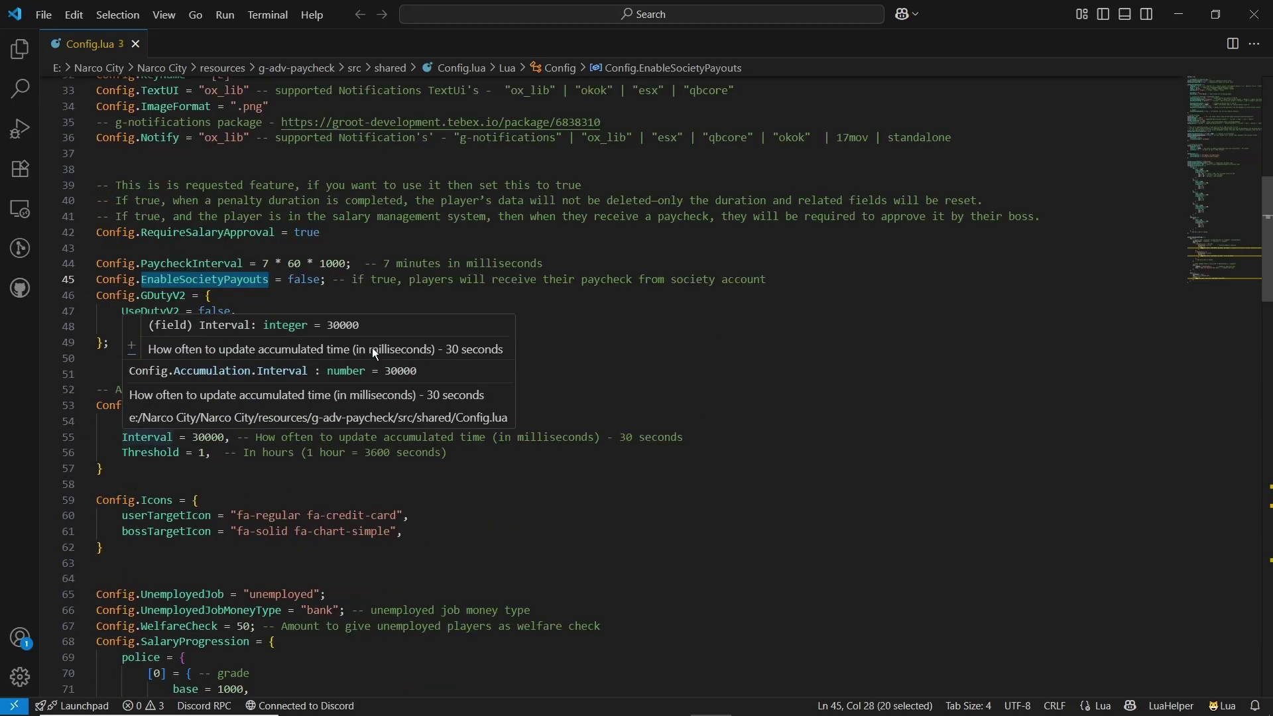
left_click(704, 334)
left_click(345, 488)
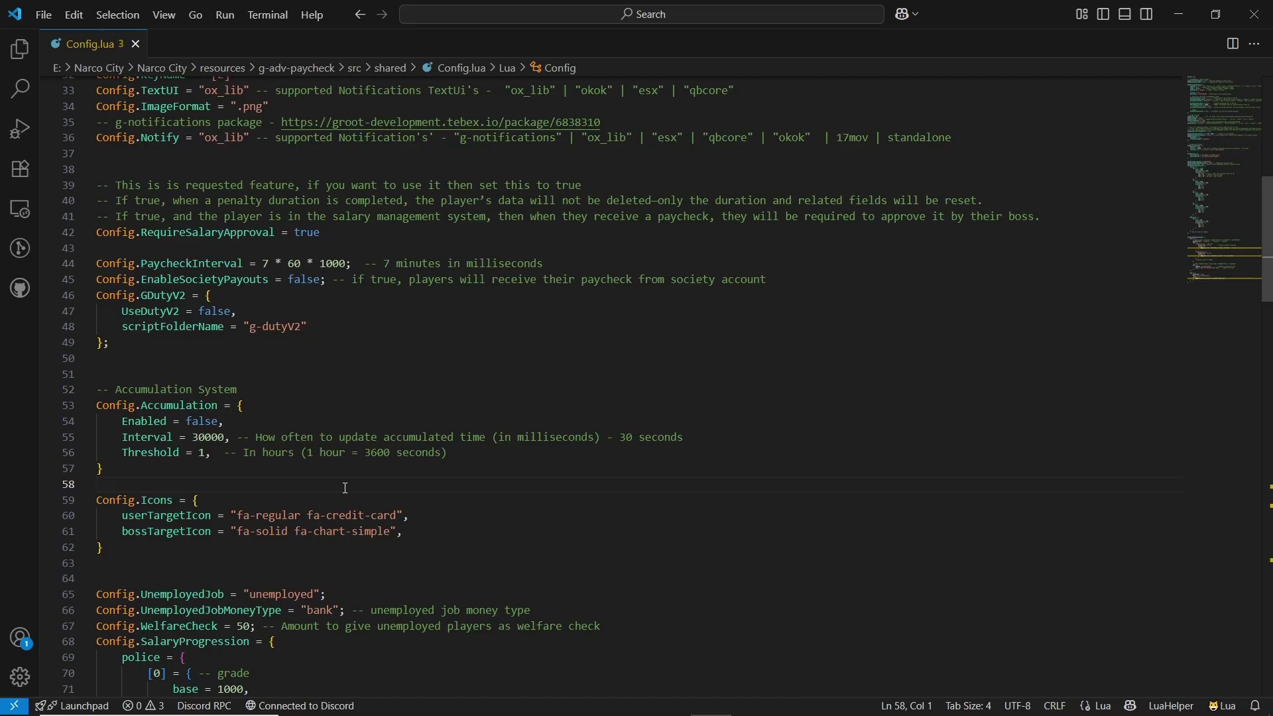
Set Accumulation Enabled to true, keeping the 30000 ms interval and threshold 1
double_click(201, 423)
type("true")
scroll(264, 436, "down", 1)
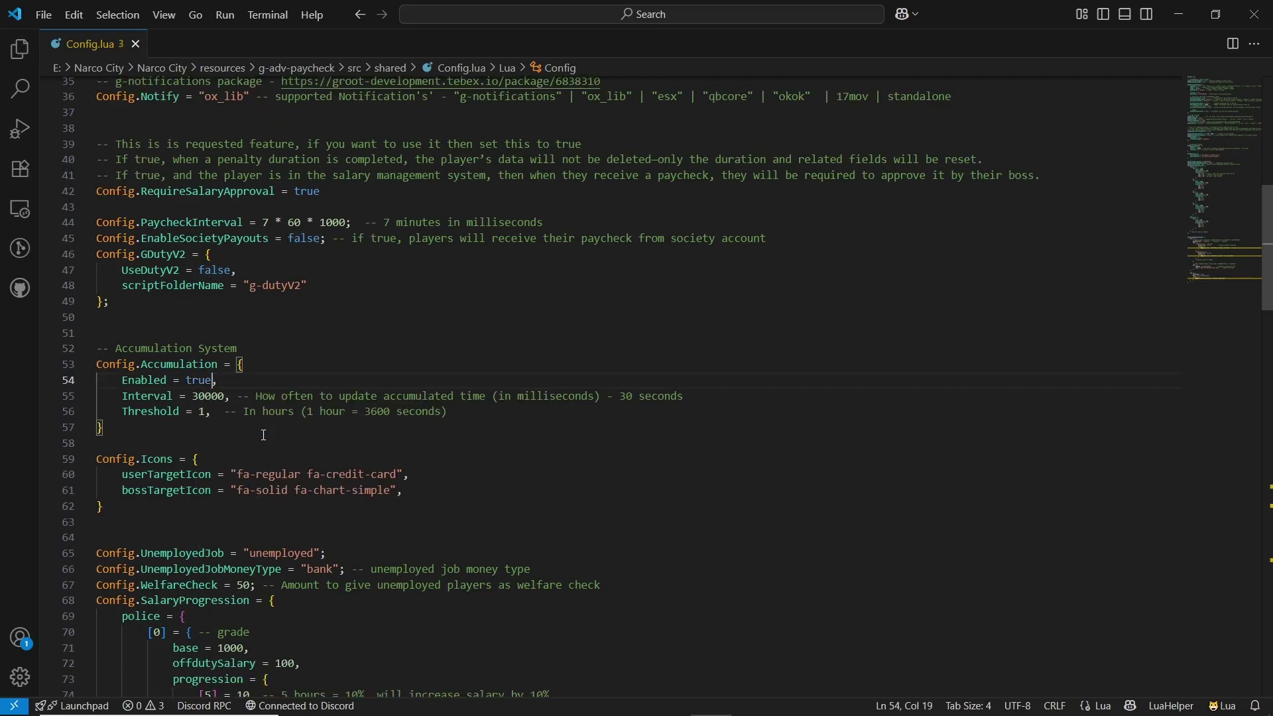
scroll(263, 435, "down", 2)
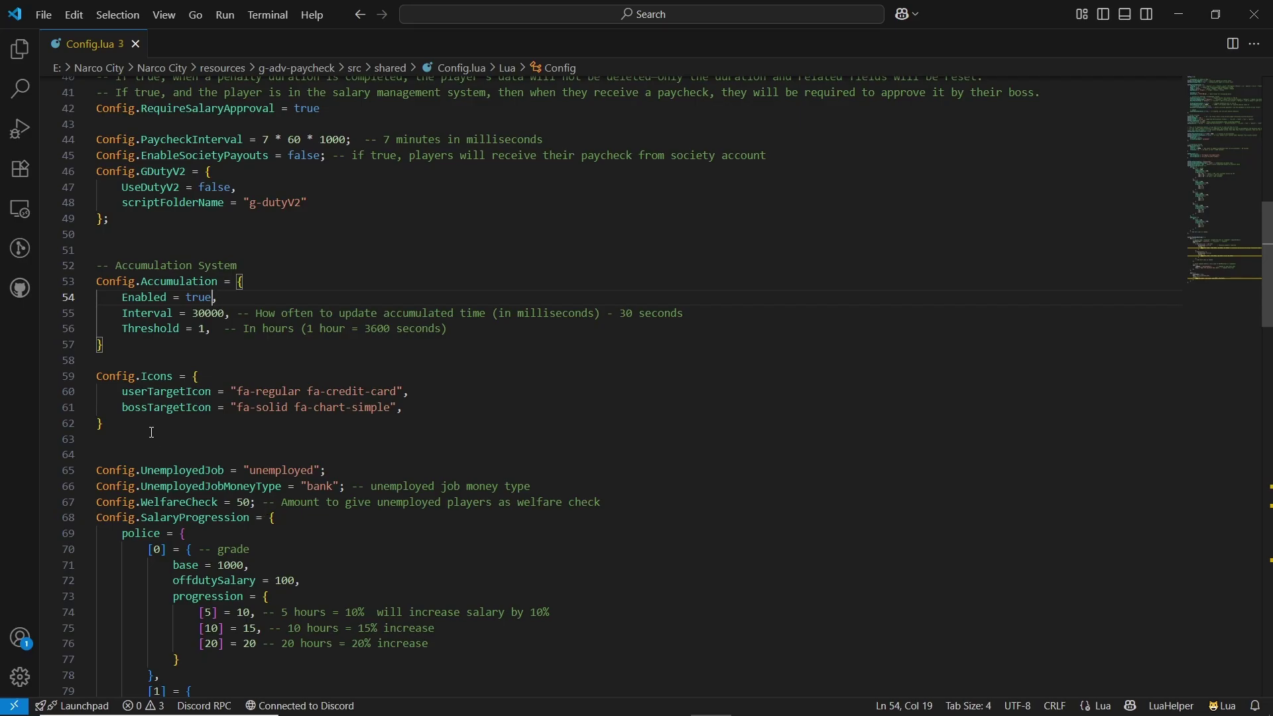
left_click_drag(152, 432, 96, 376)
left_click(106, 439)
scroll(185, 497, "down", 1)
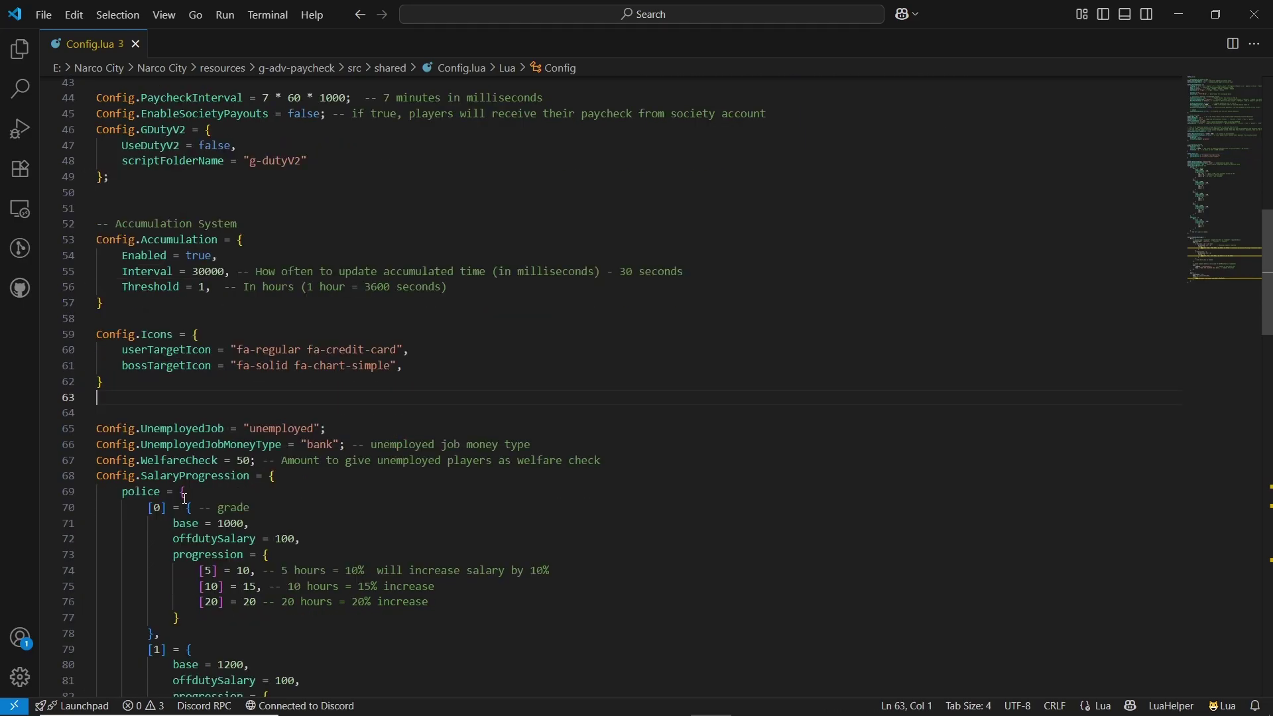
scroll(185, 497, "down", 3)
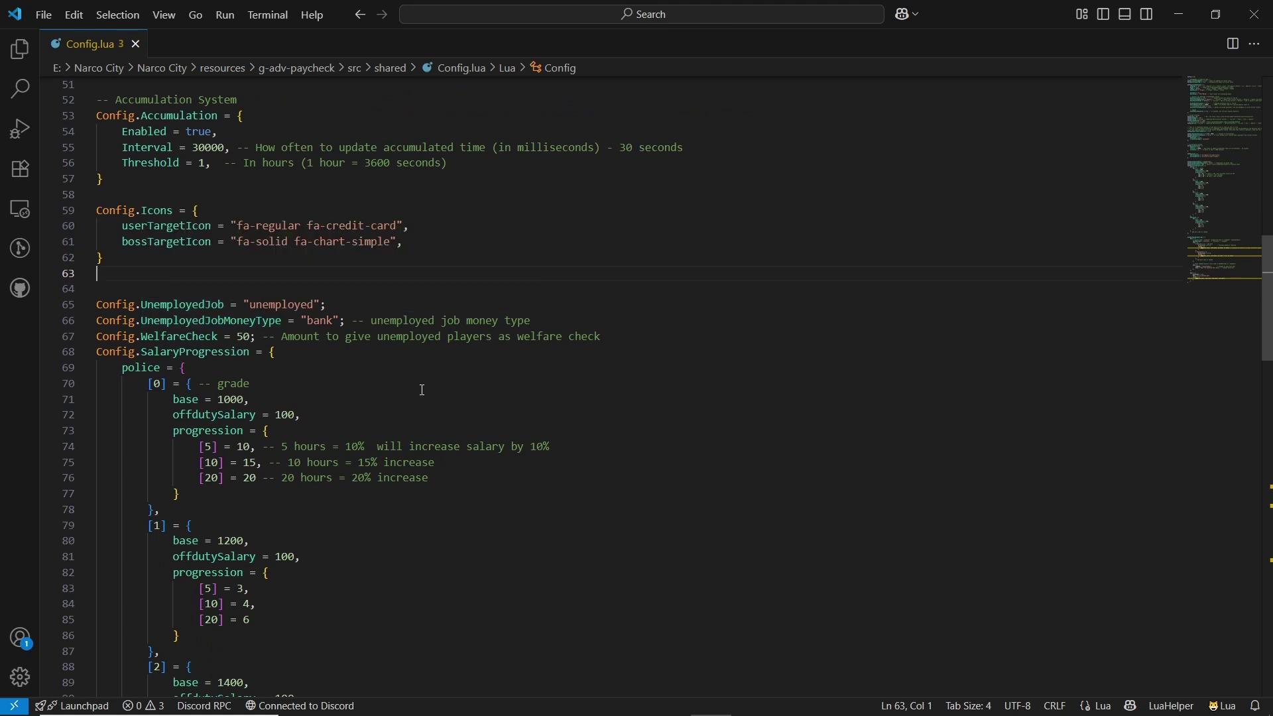
left_click(225, 307)
triple_click(258, 322)
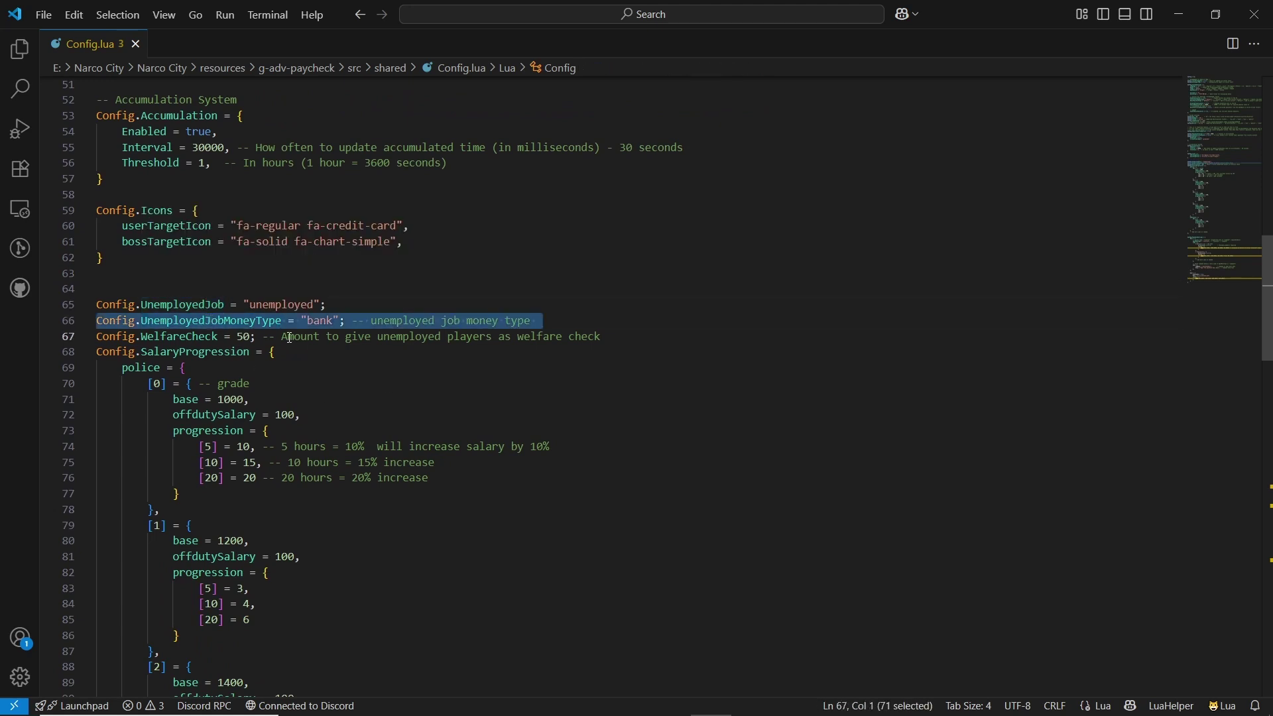
left_click(258, 322)
double_click(317, 322)
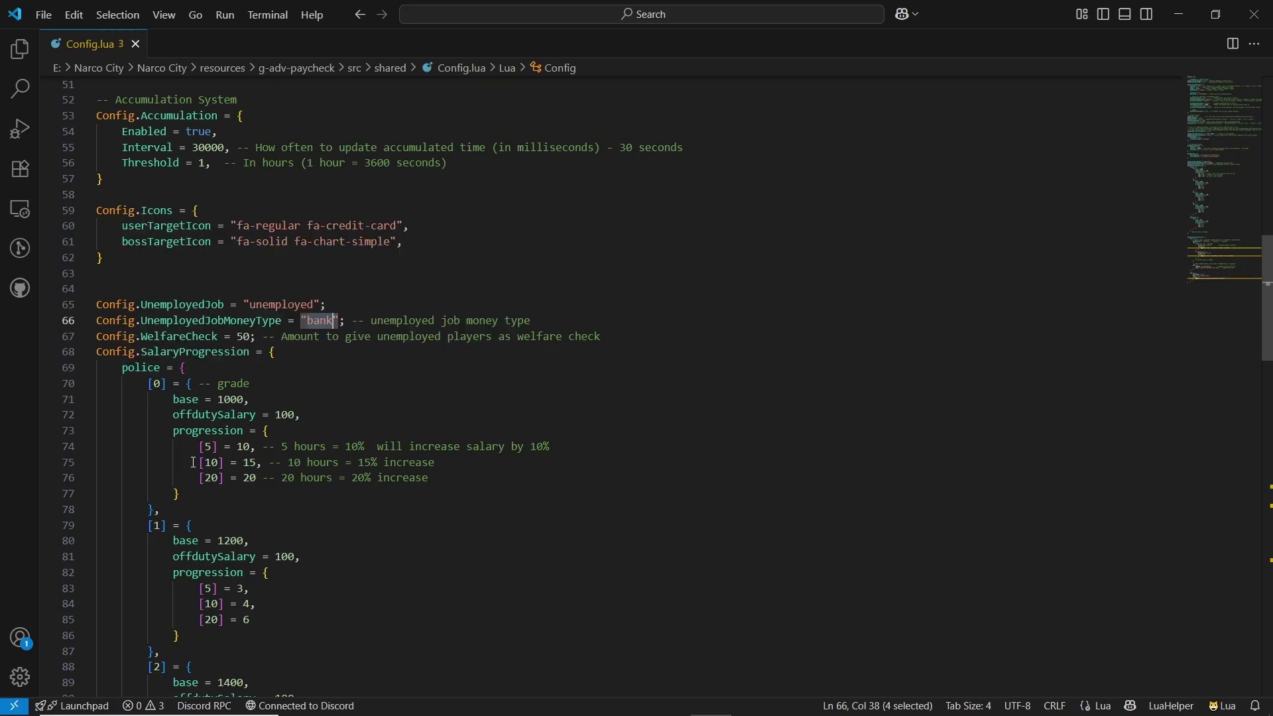
scroll(158, 405, "down", 10)
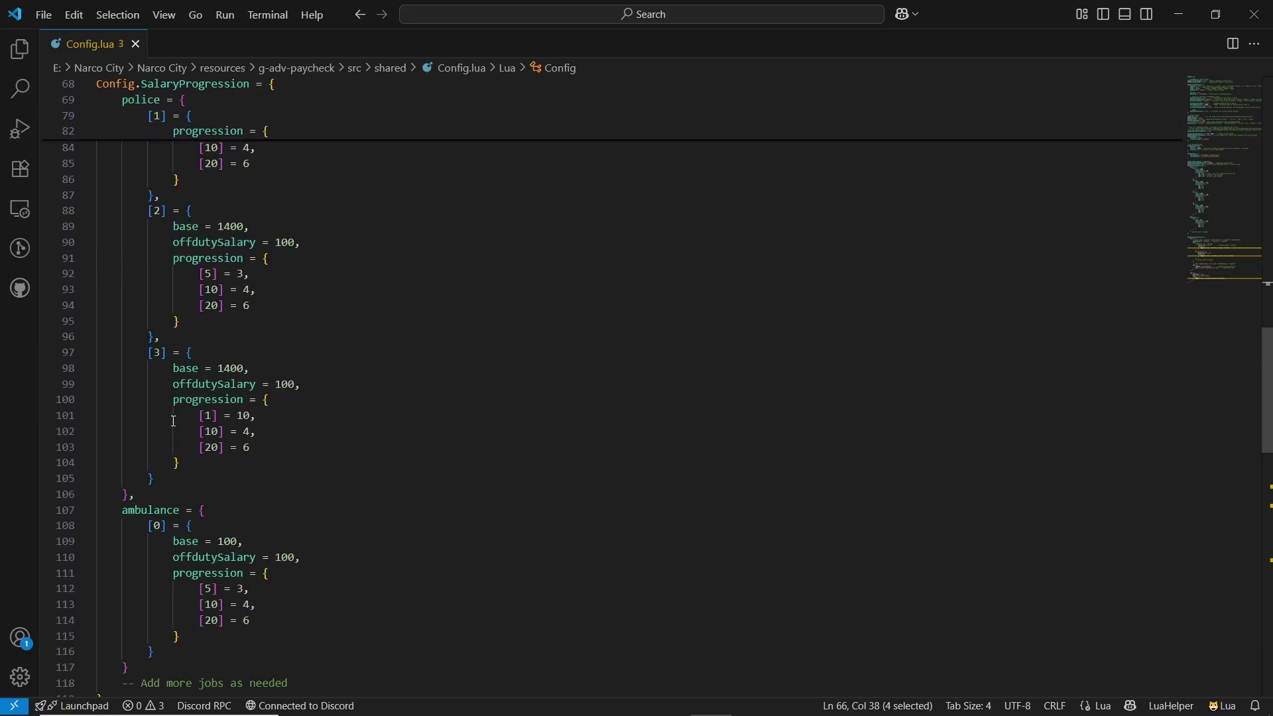
scroll(184, 418, "up", 6)
scroll(193, 415, "up", 3)
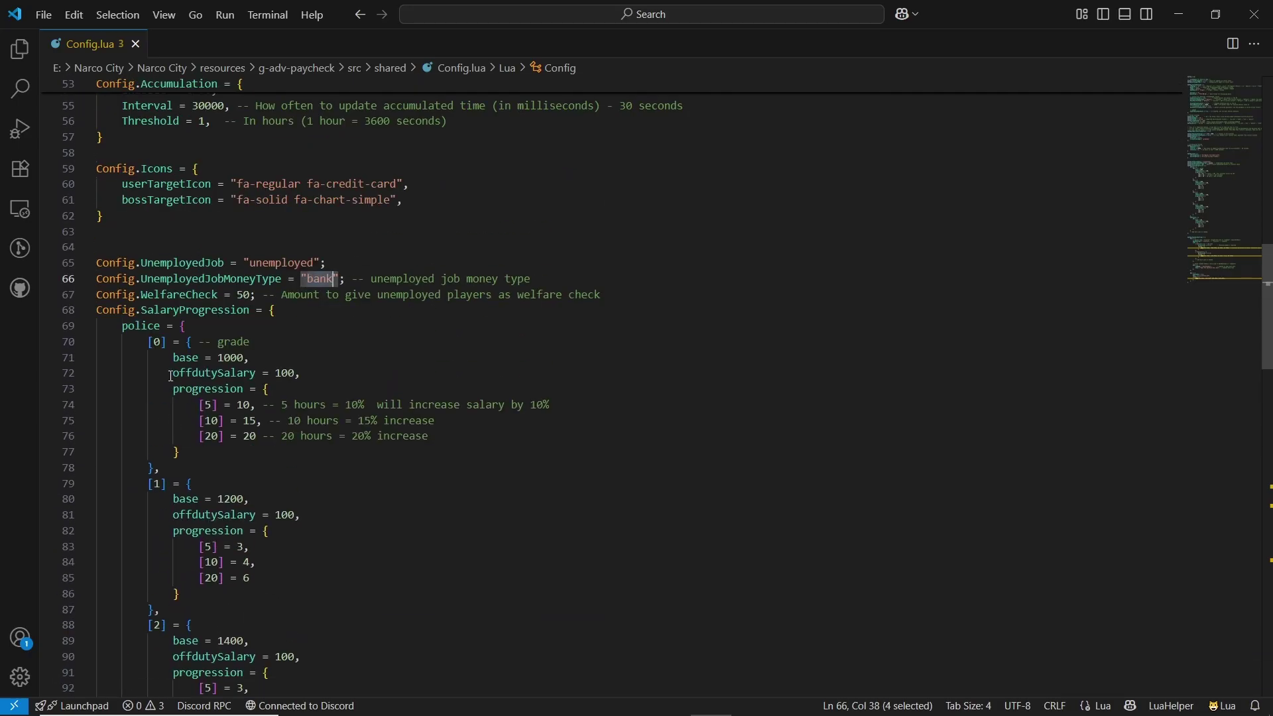
left_click_drag(172, 376, 302, 375)
triple_click(201, 390)
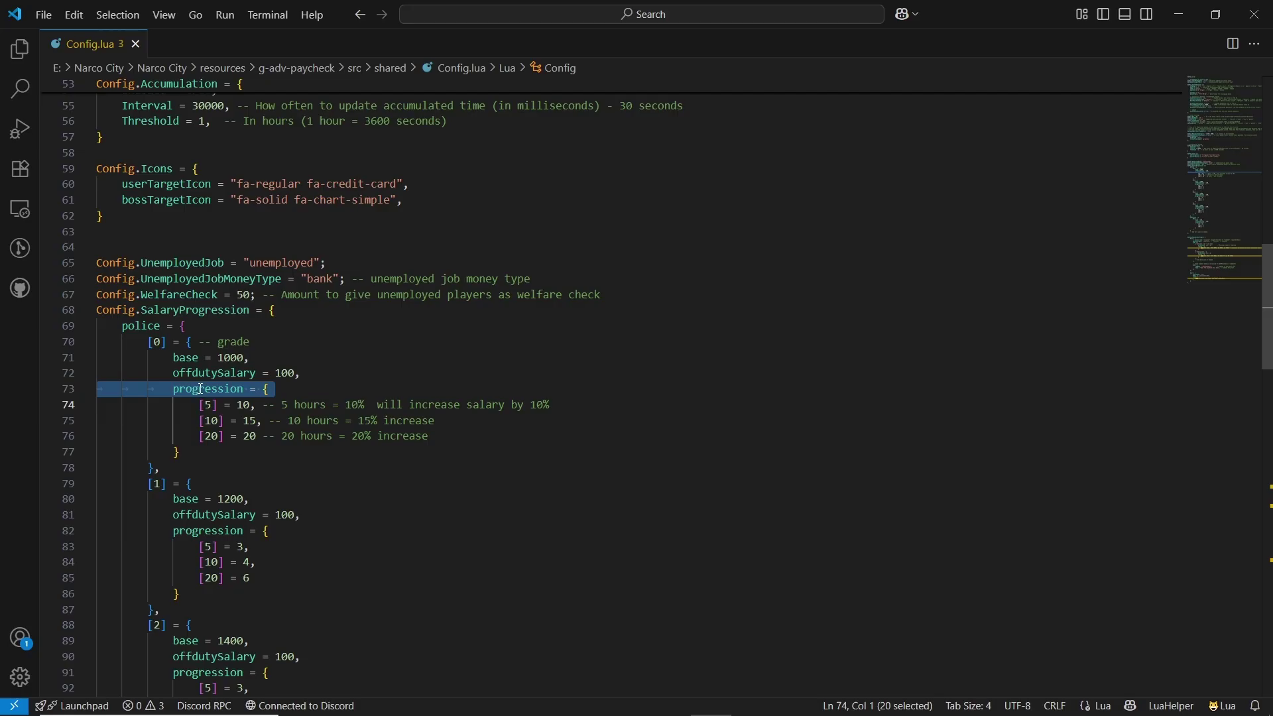
double_click(185, 357)
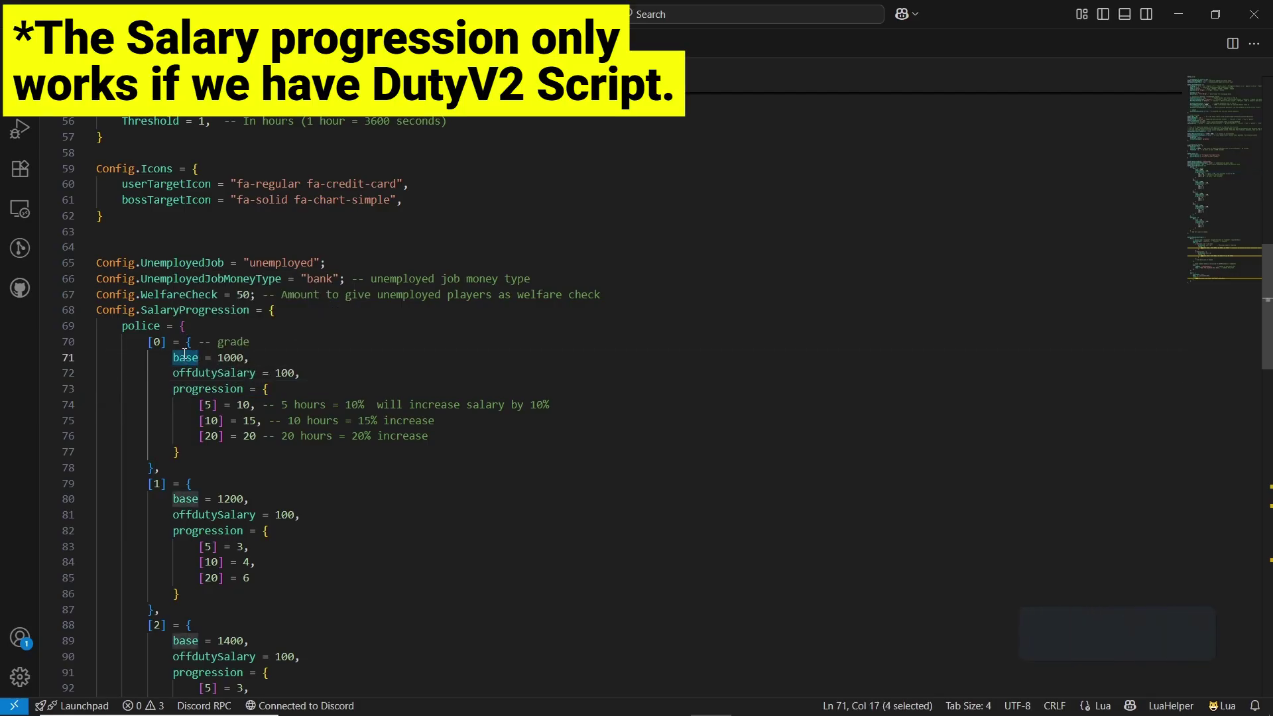
left_click(246, 358)
left_click(253, 360)
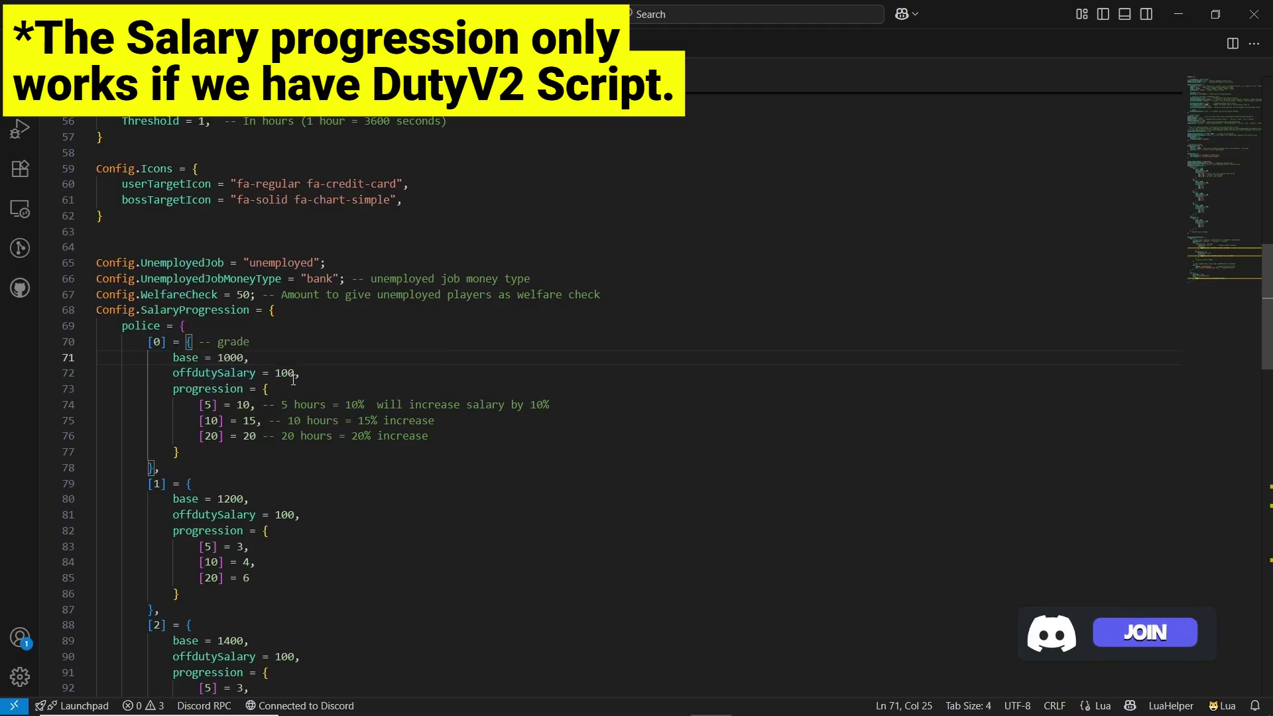
left_click(212, 389)
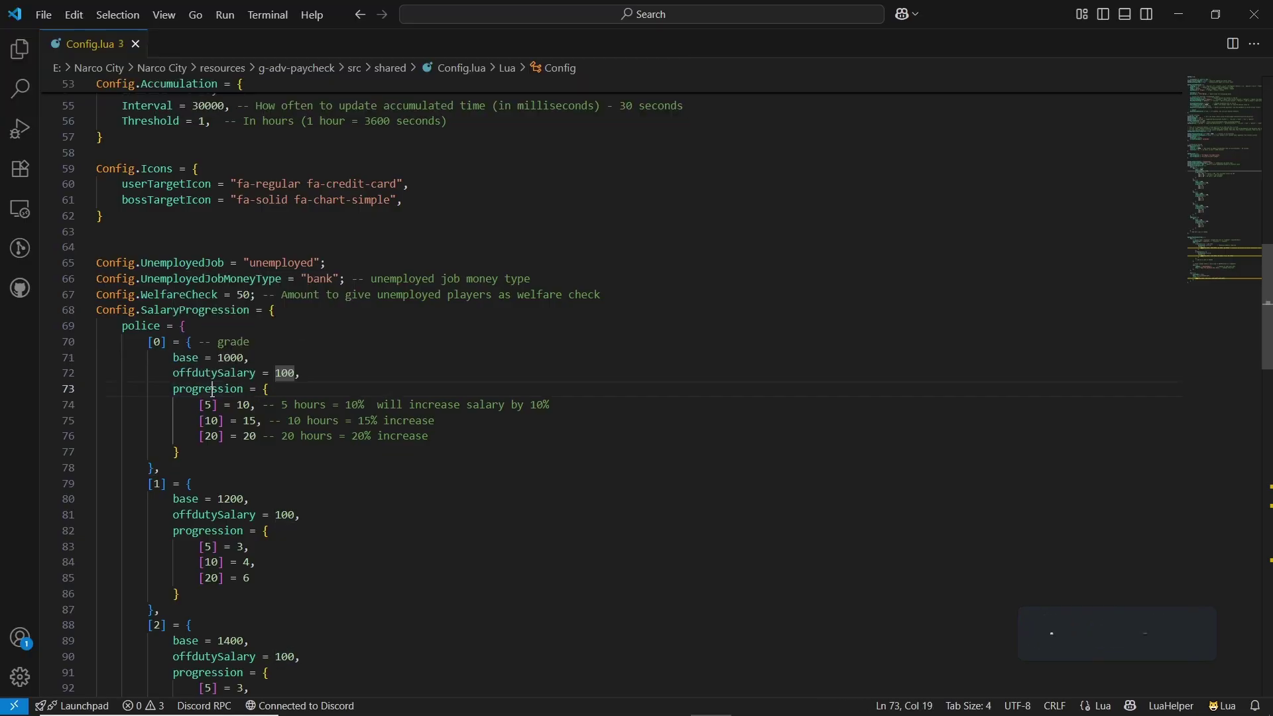
double_click(212, 388)
left_click(197, 406)
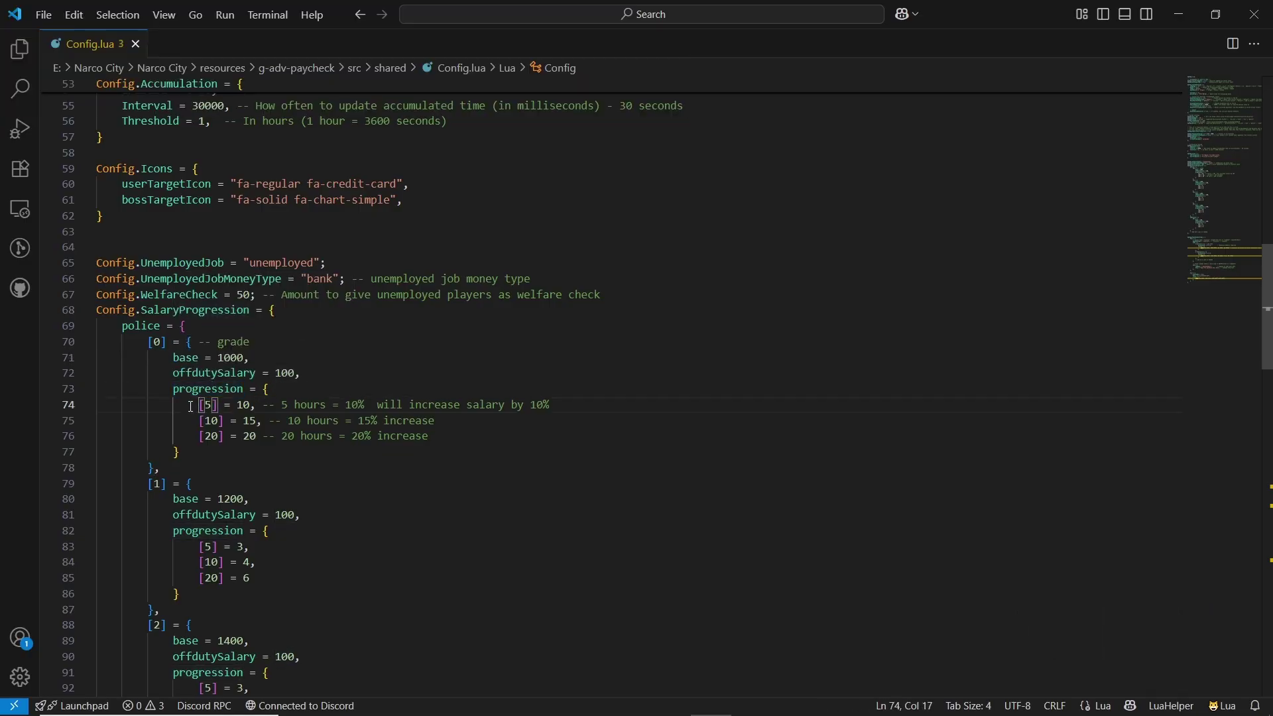
double_click(304, 404)
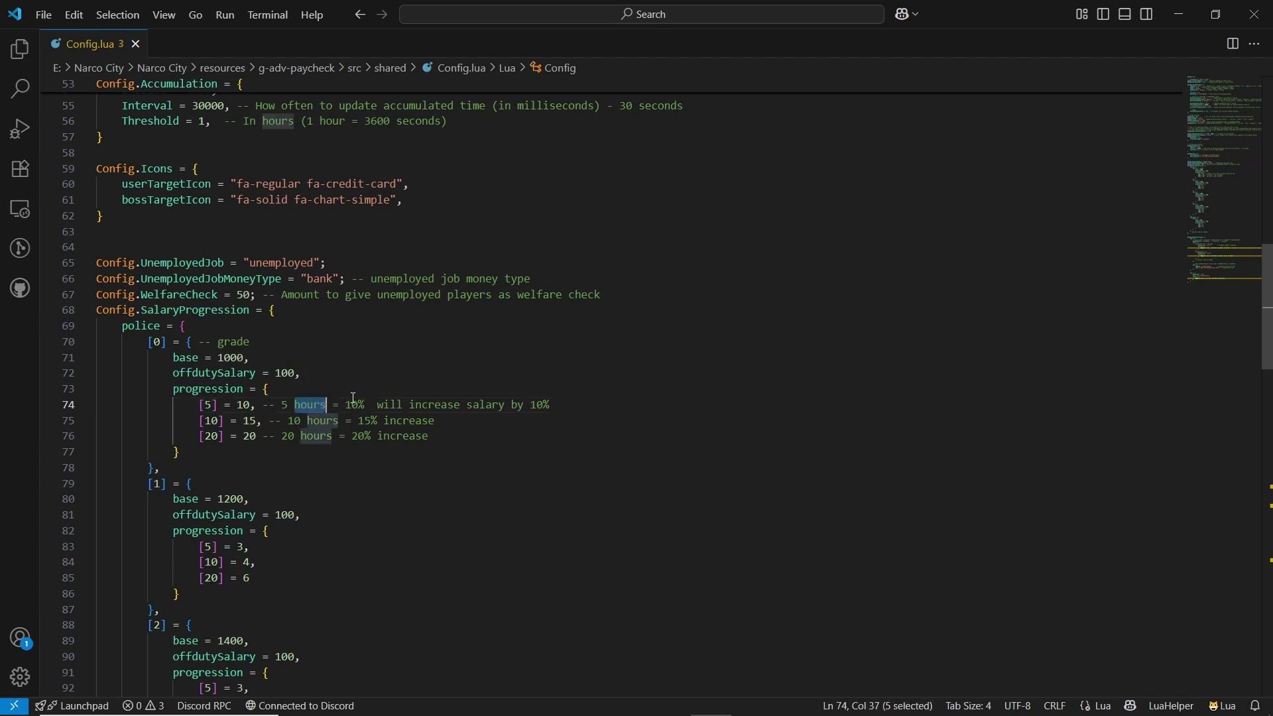
left_click_drag(351, 404, 551, 404)
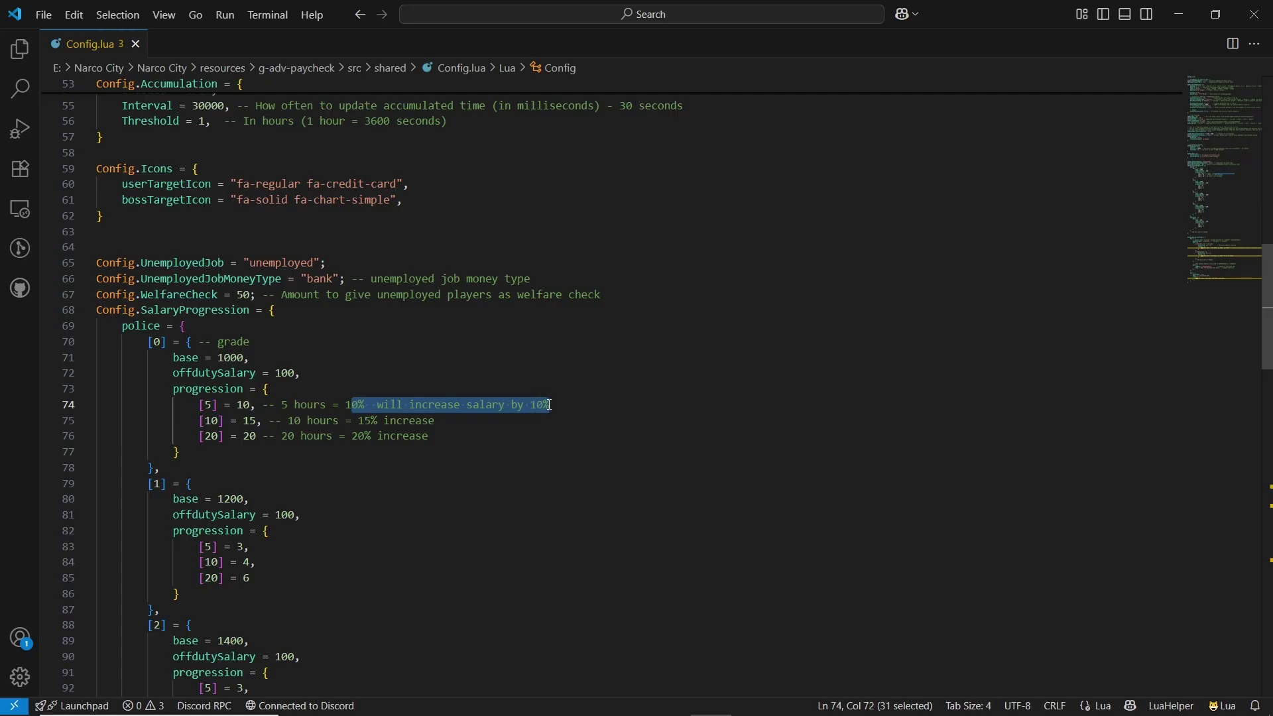
left_click(551, 404)
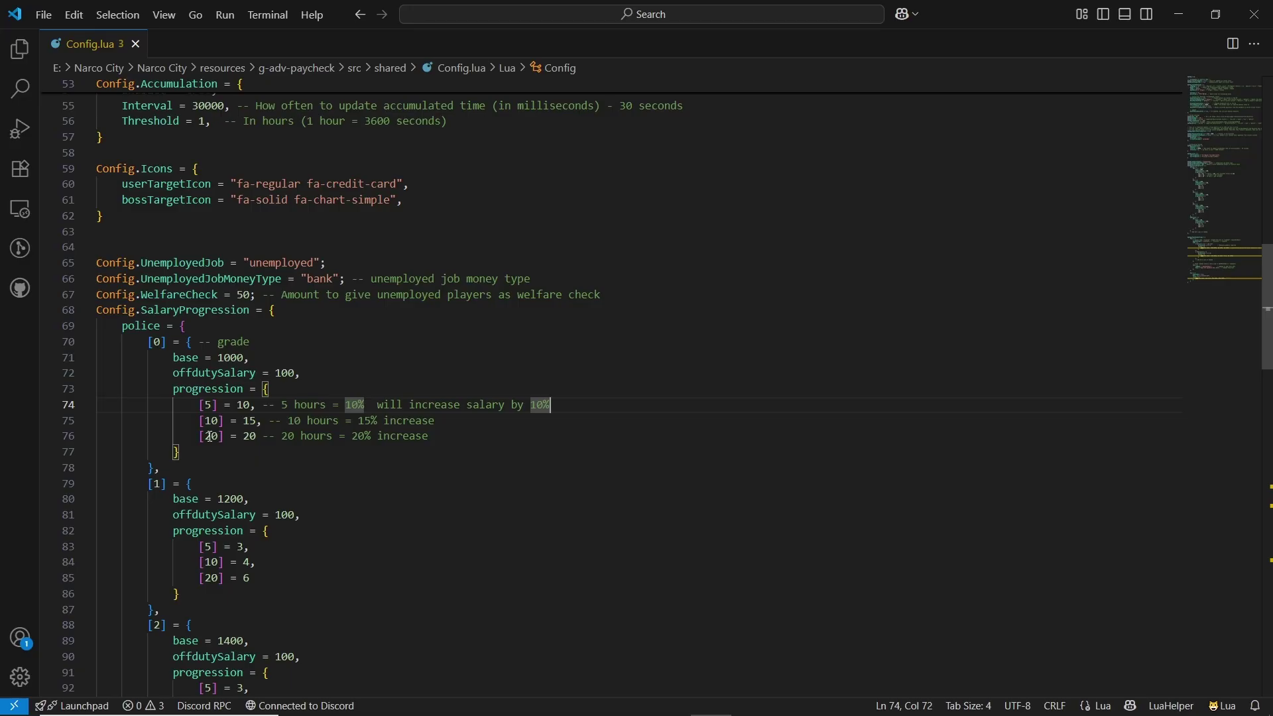
scroll(210, 437, "down", 10)
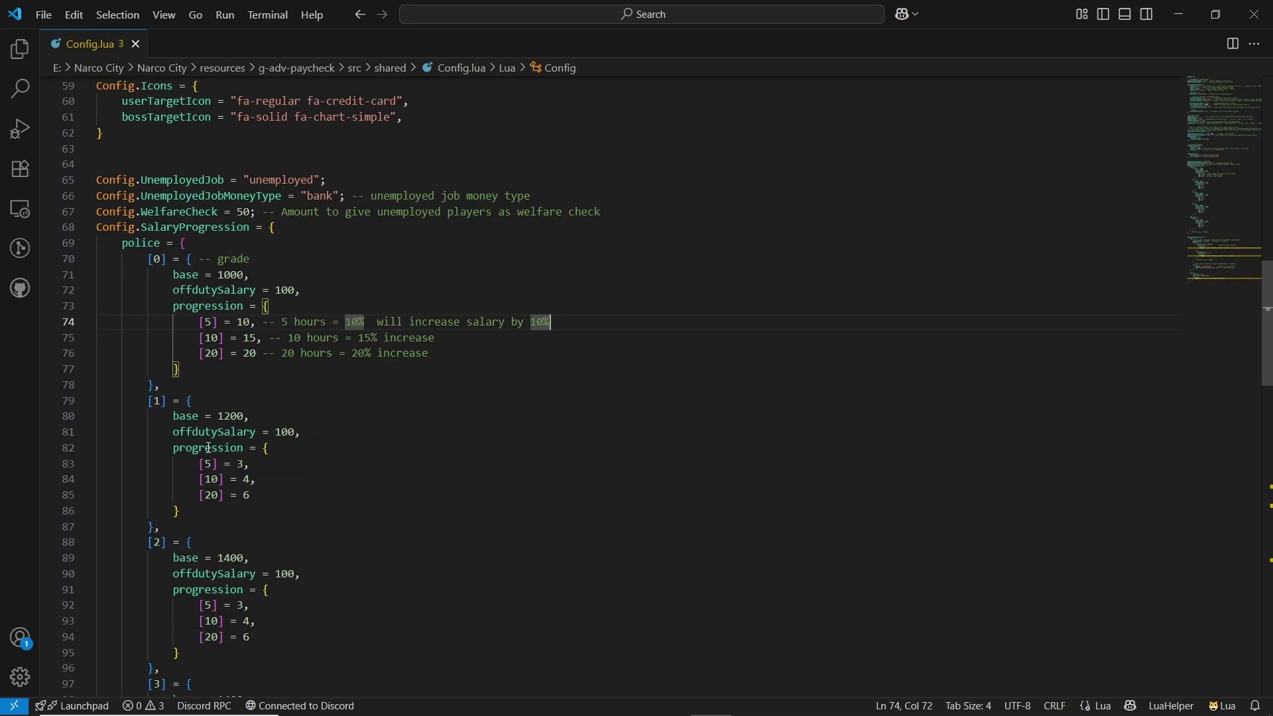
scroll(151, 451, "down", 8)
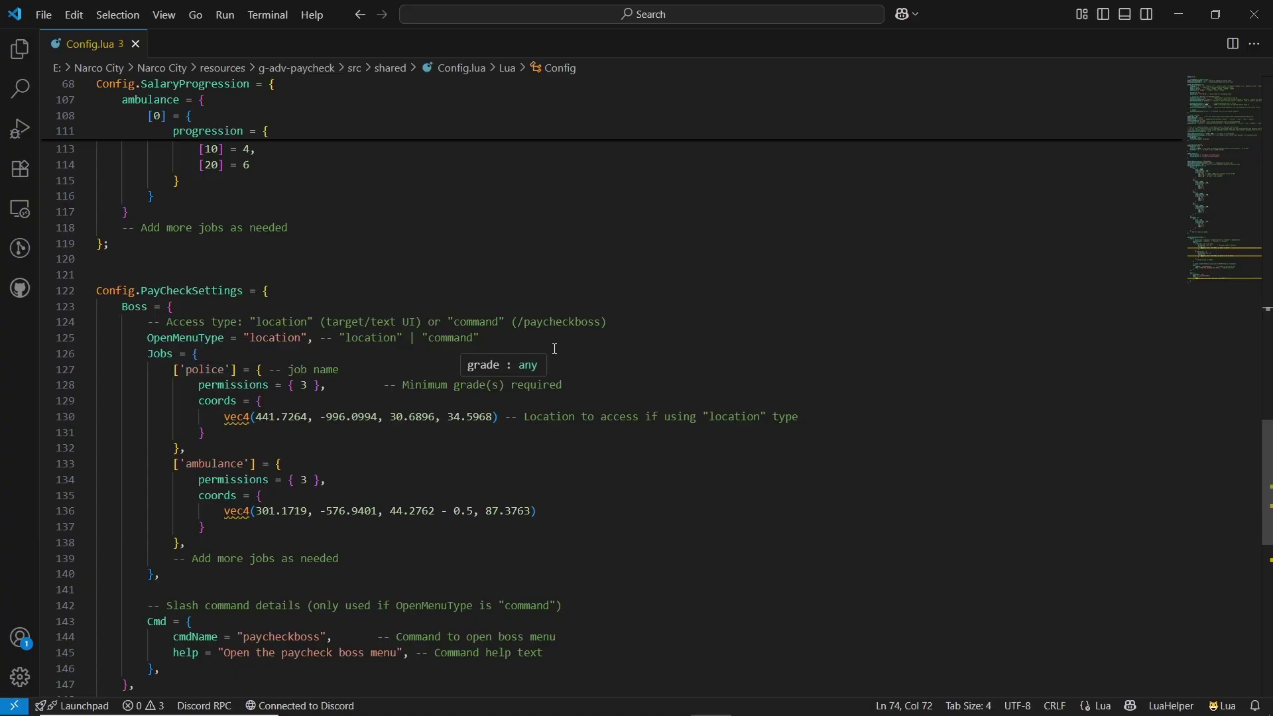
scroll(555, 349, "down", 2)
double_click(435, 239)
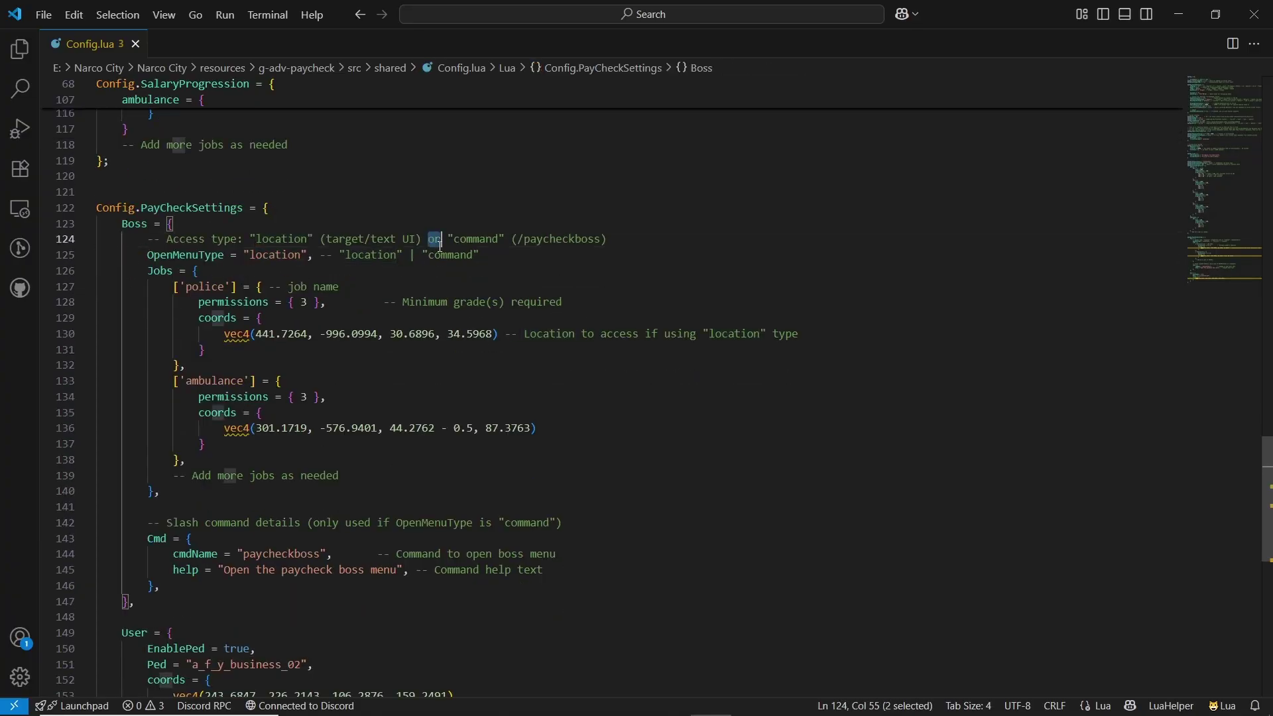
double_click(282, 239)
double_click(277, 257)
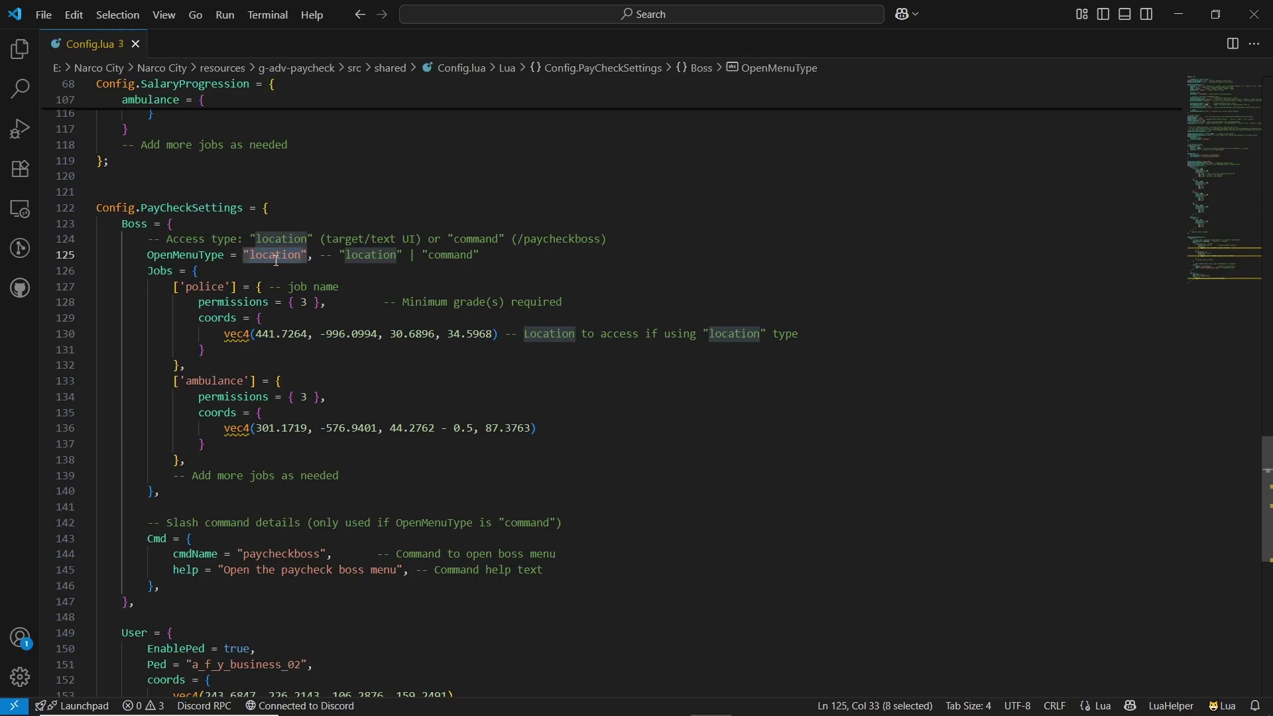
double_click(463, 257)
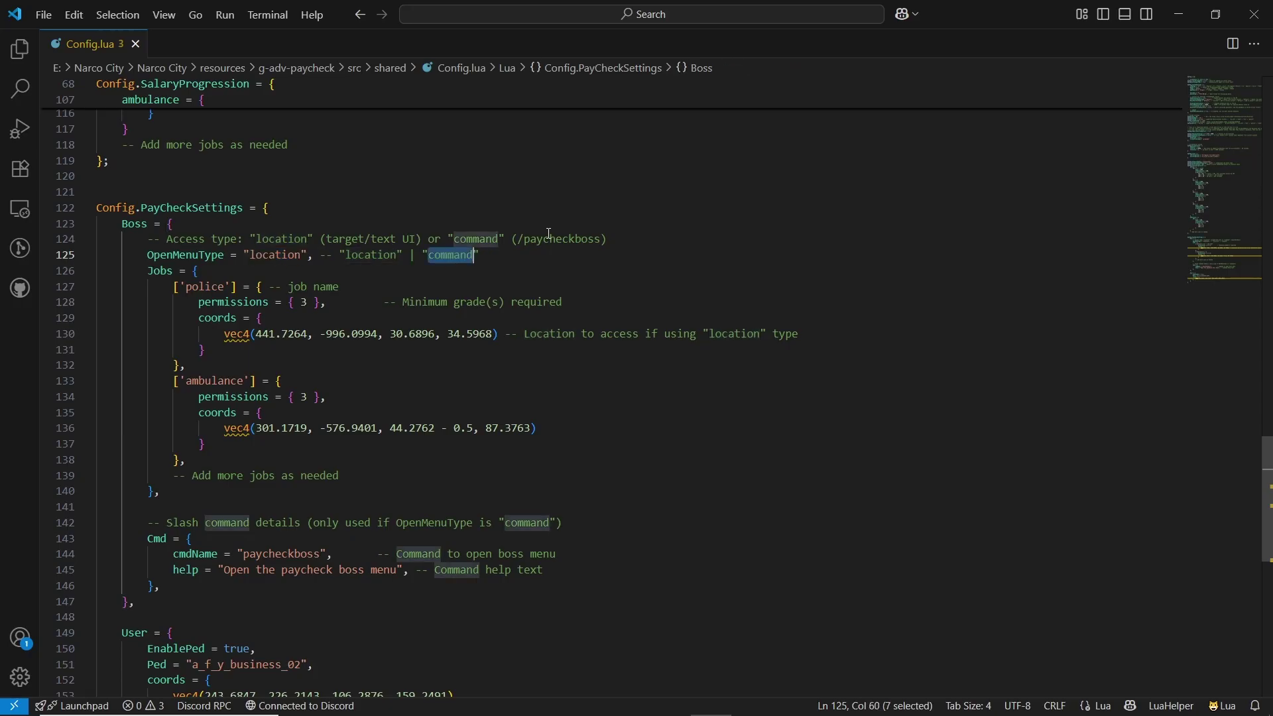
left_click_drag(526, 239, 598, 241)
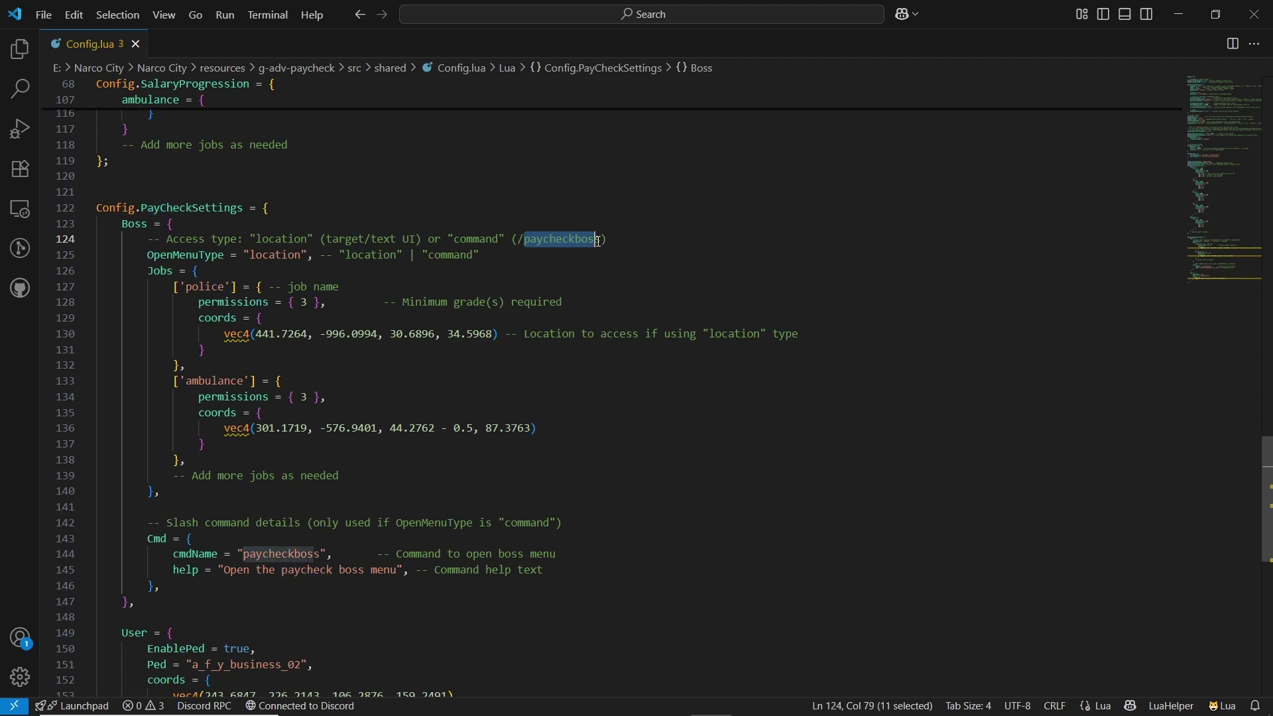
left_click(572, 239)
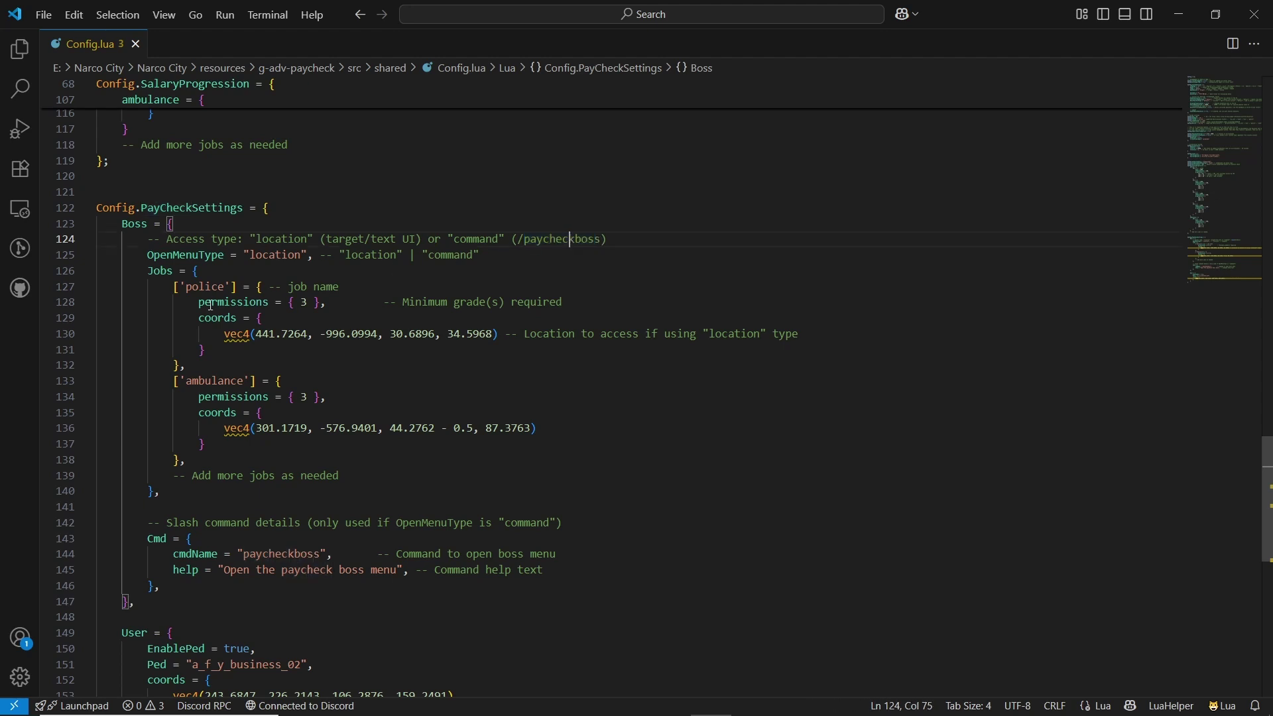
left_click(310, 303)
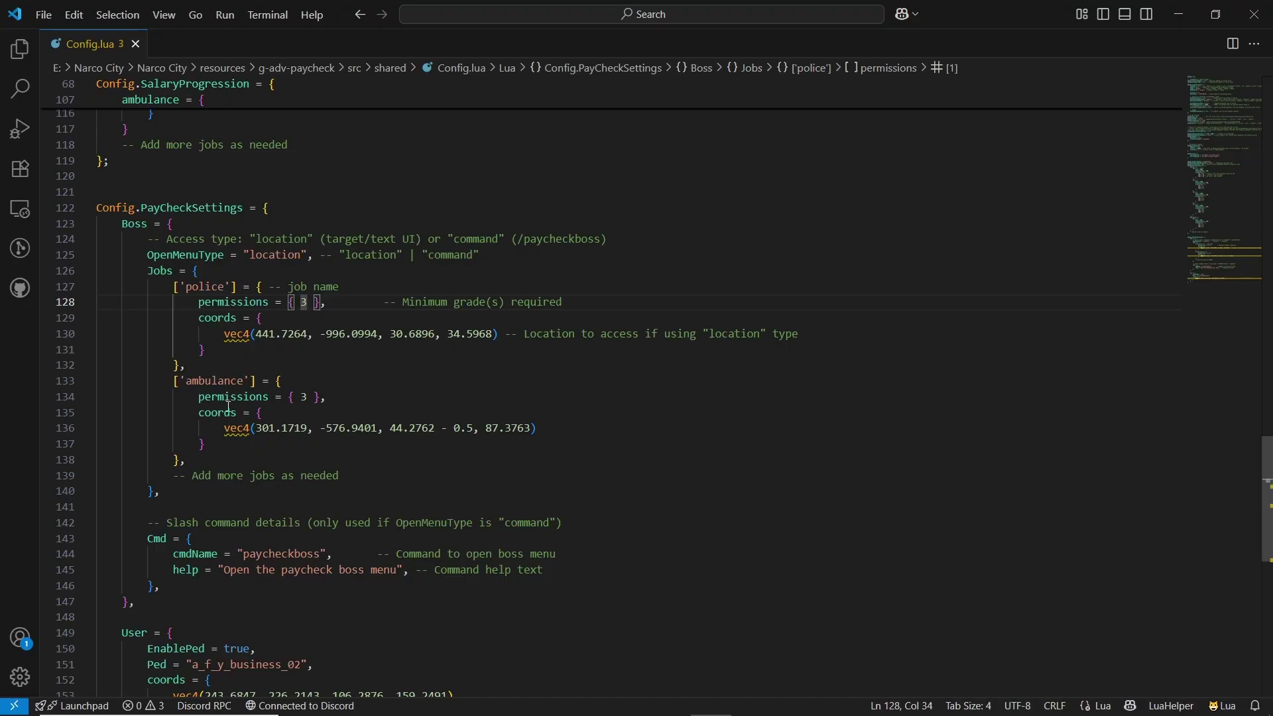
scroll(229, 406, "down", 2)
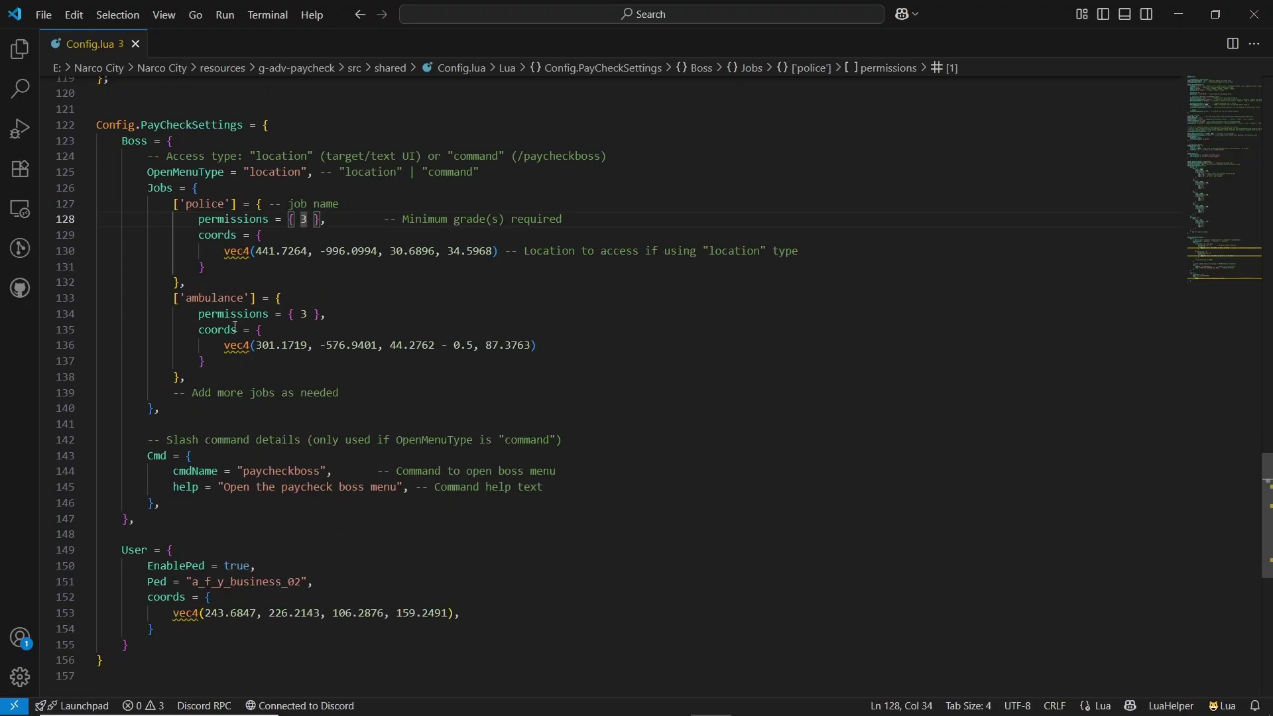
scroll(200, 439, "down", 1)
scroll(201, 440, "down", 1)
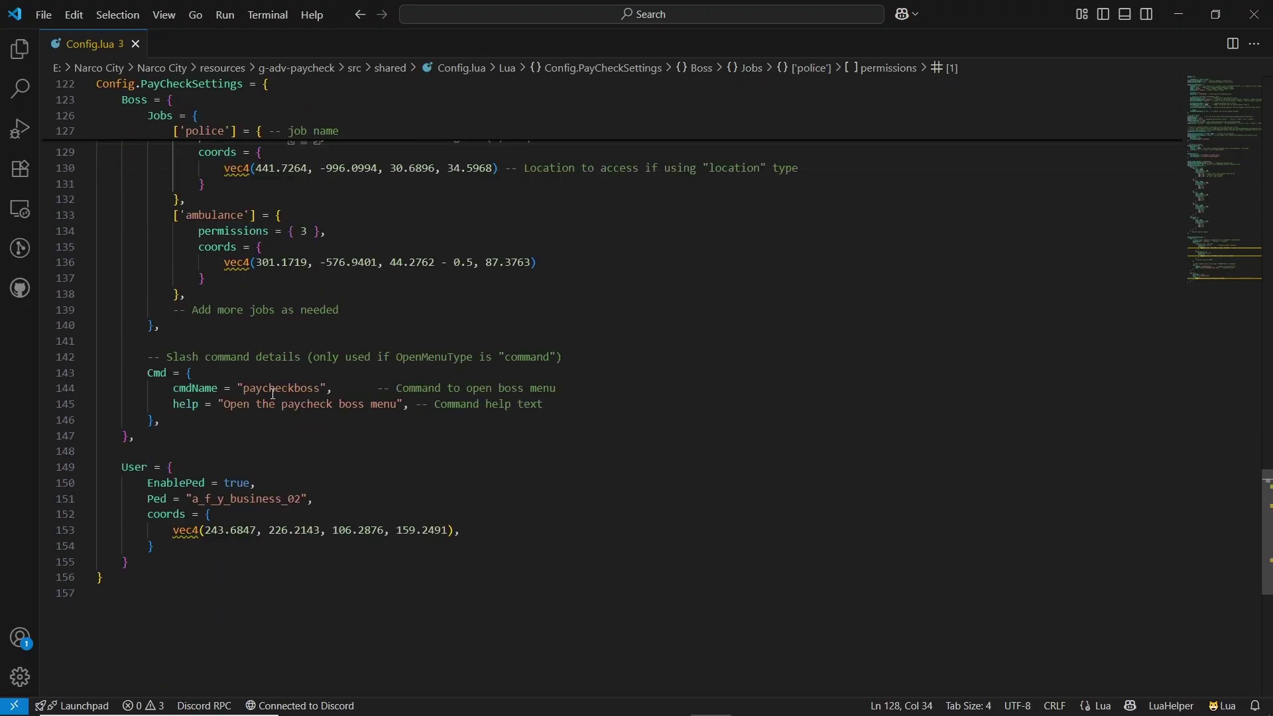
left_click(272, 393)
double_click(272, 393)
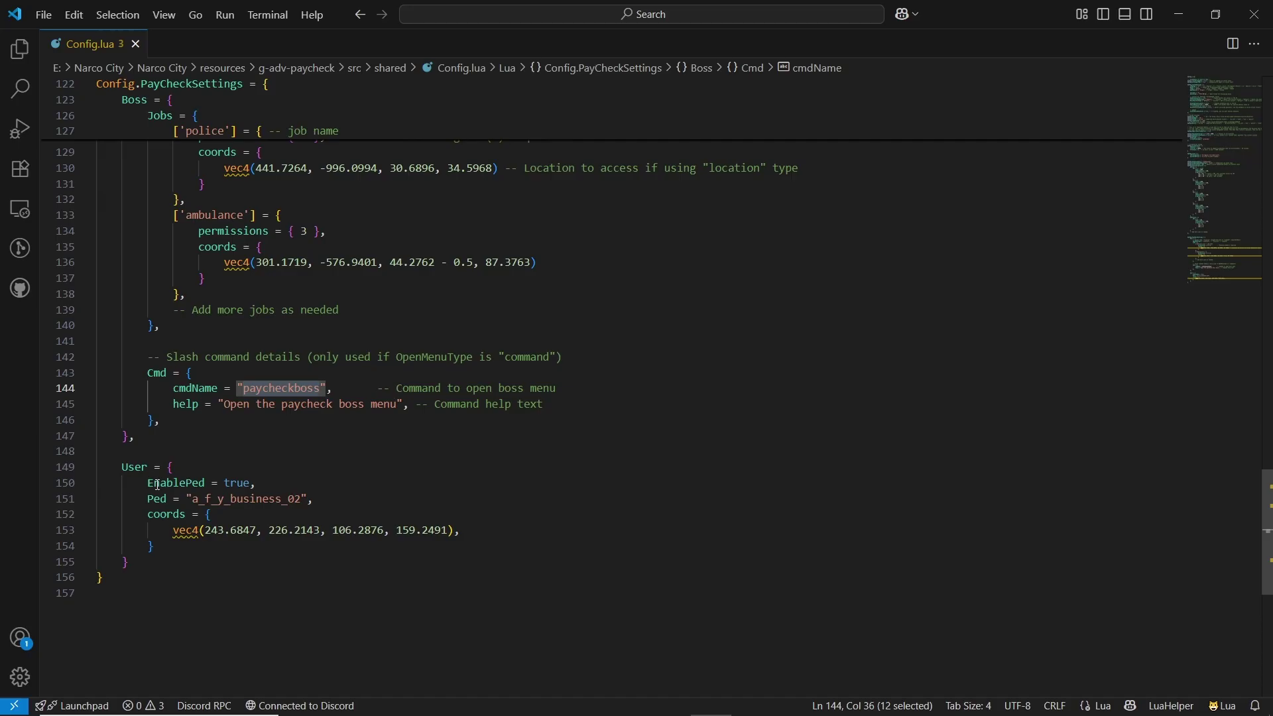
double_click(159, 484)
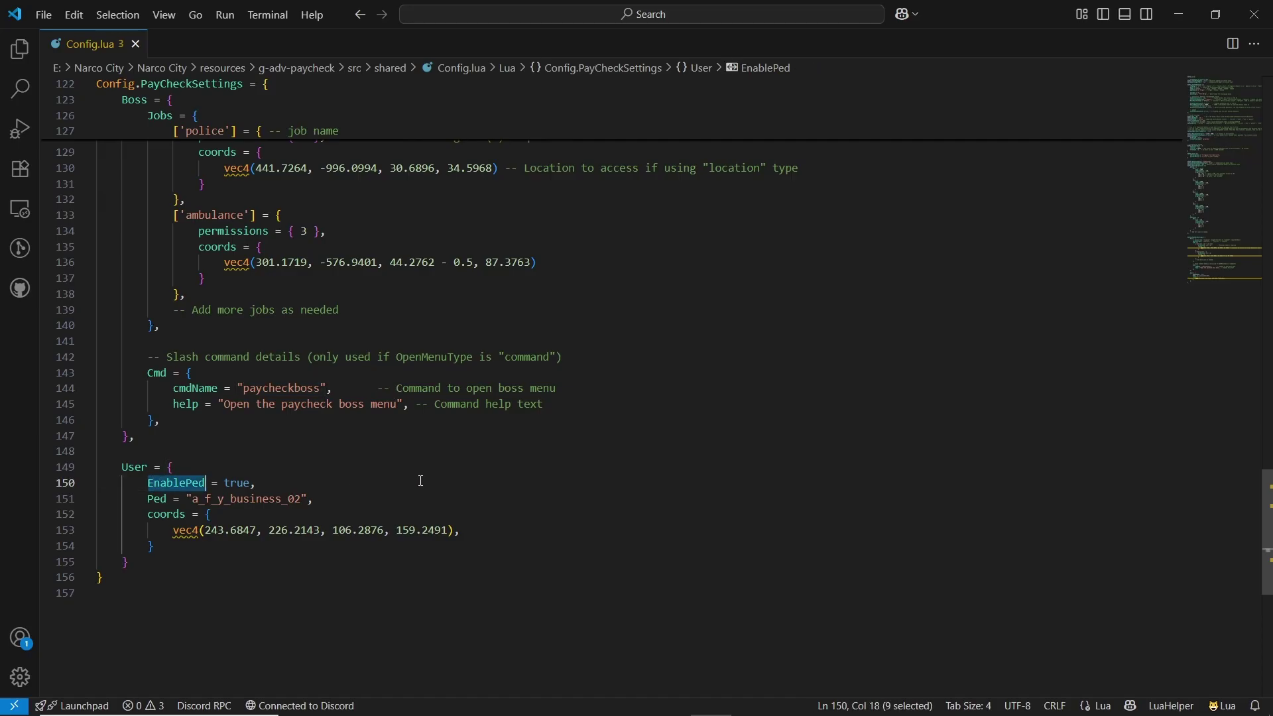
left_click(420, 545)
scroll(420, 464, "up", 5)
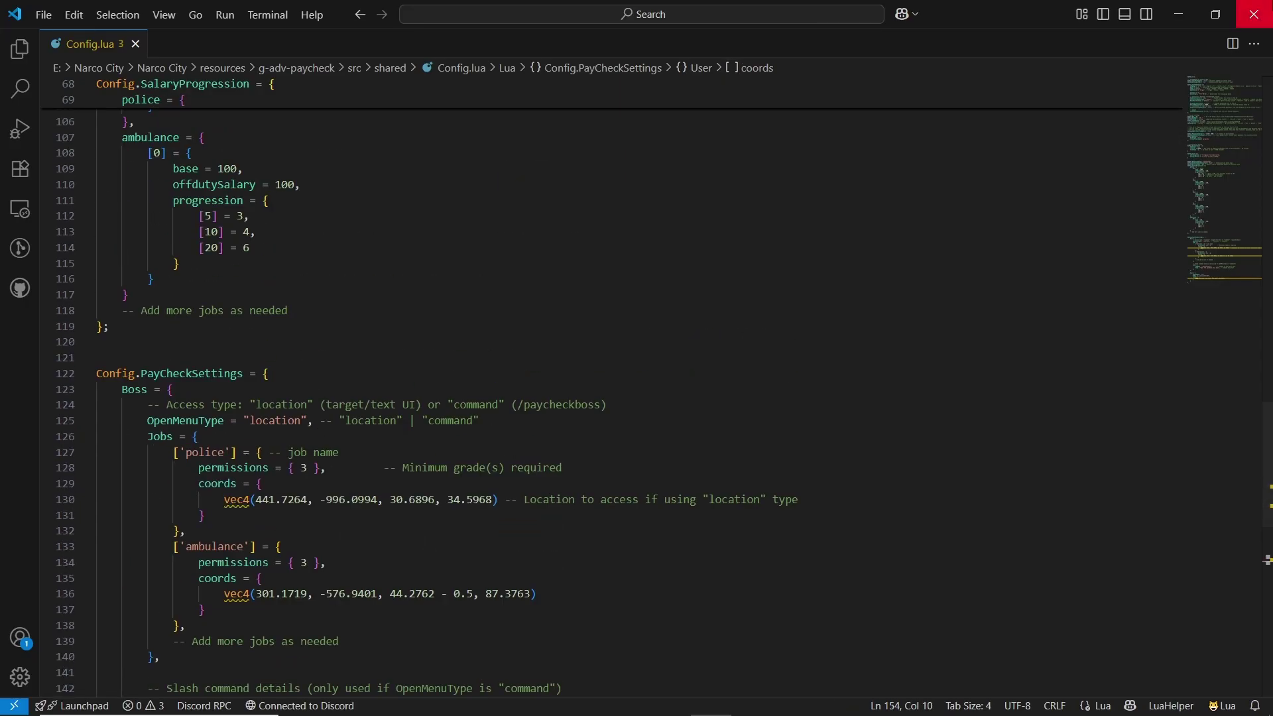
Open sv_config.lua, review its DiscordLogs webhook entries, and close the editor
left_click(1268, 7)
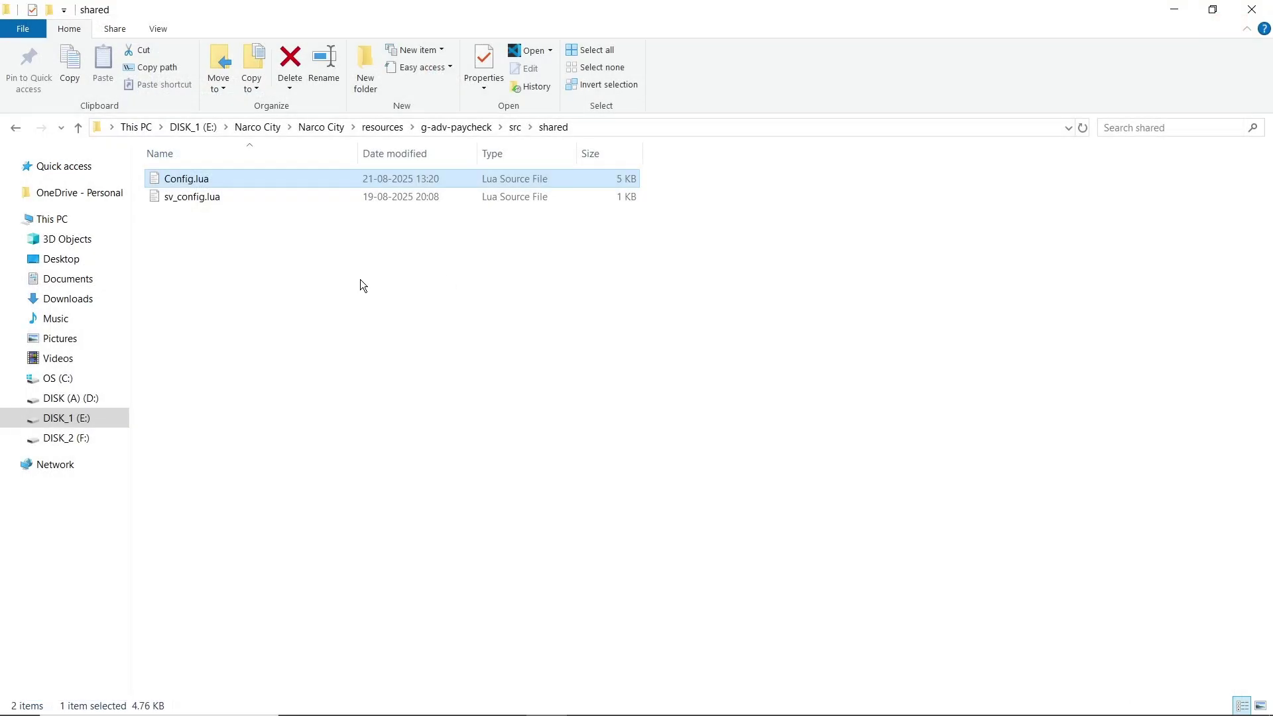
double_click(228, 196)
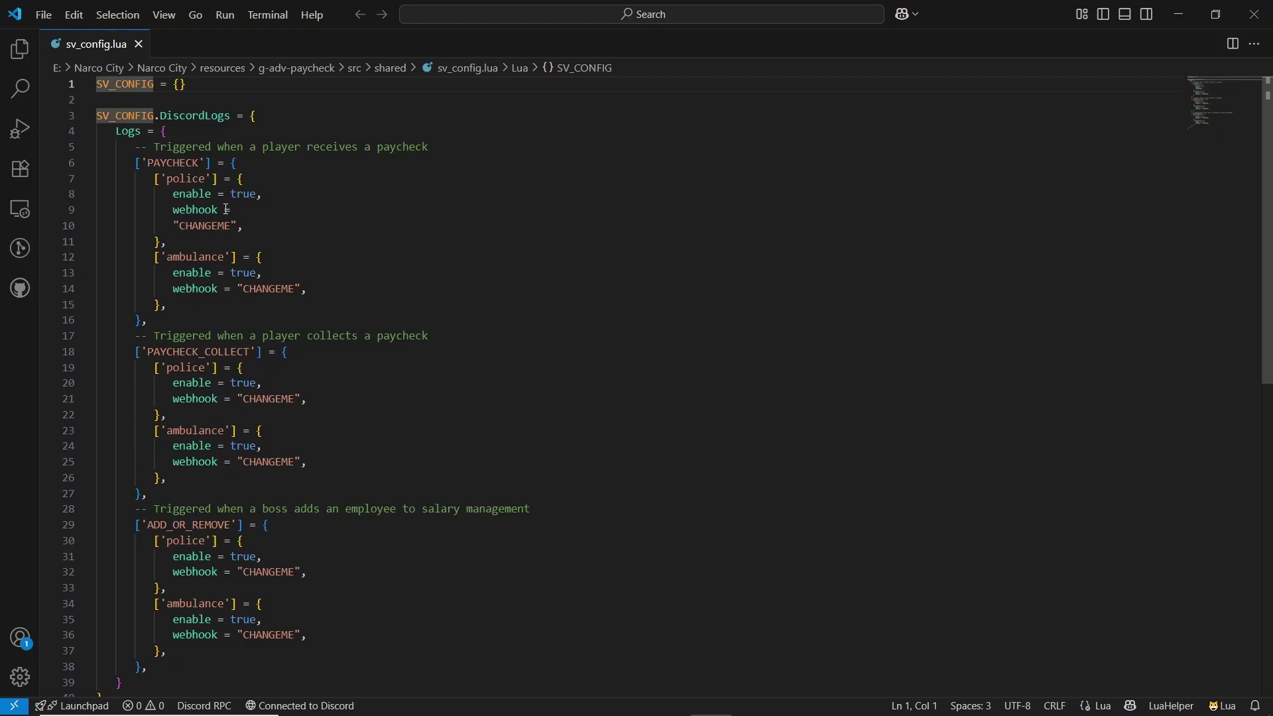
scroll(252, 298, "down", 5)
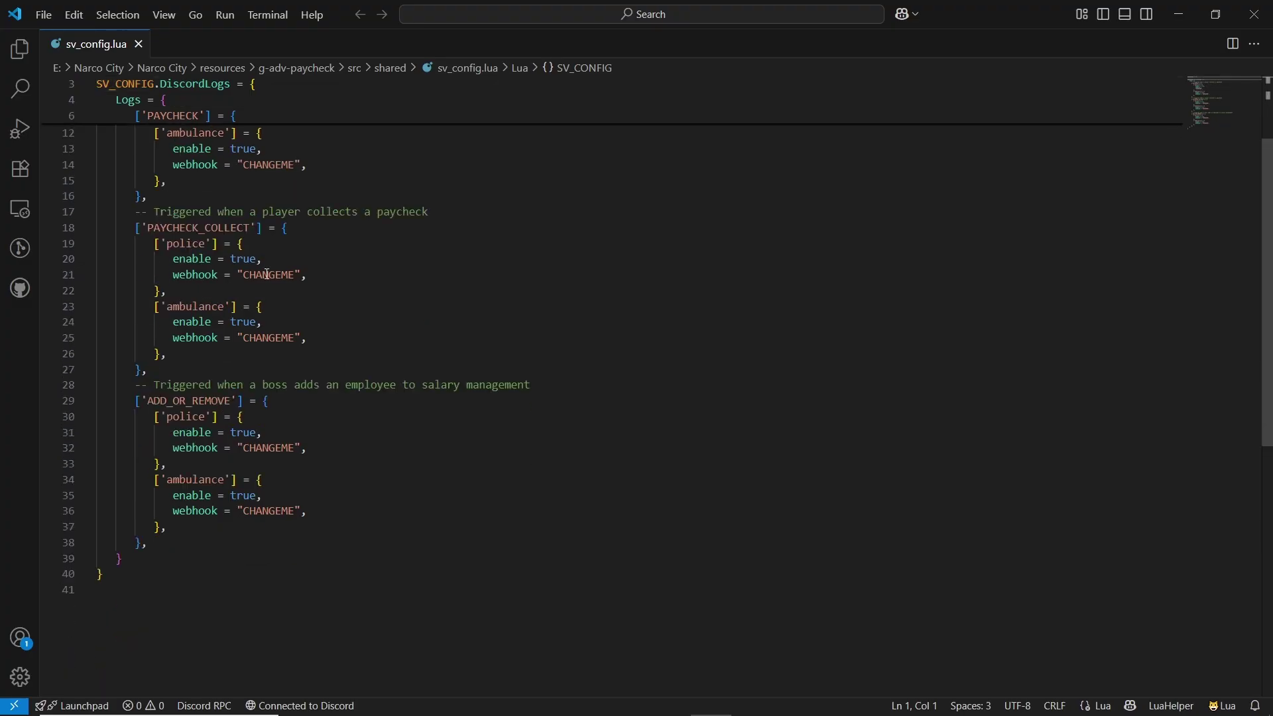
scroll(277, 385, "up", 5)
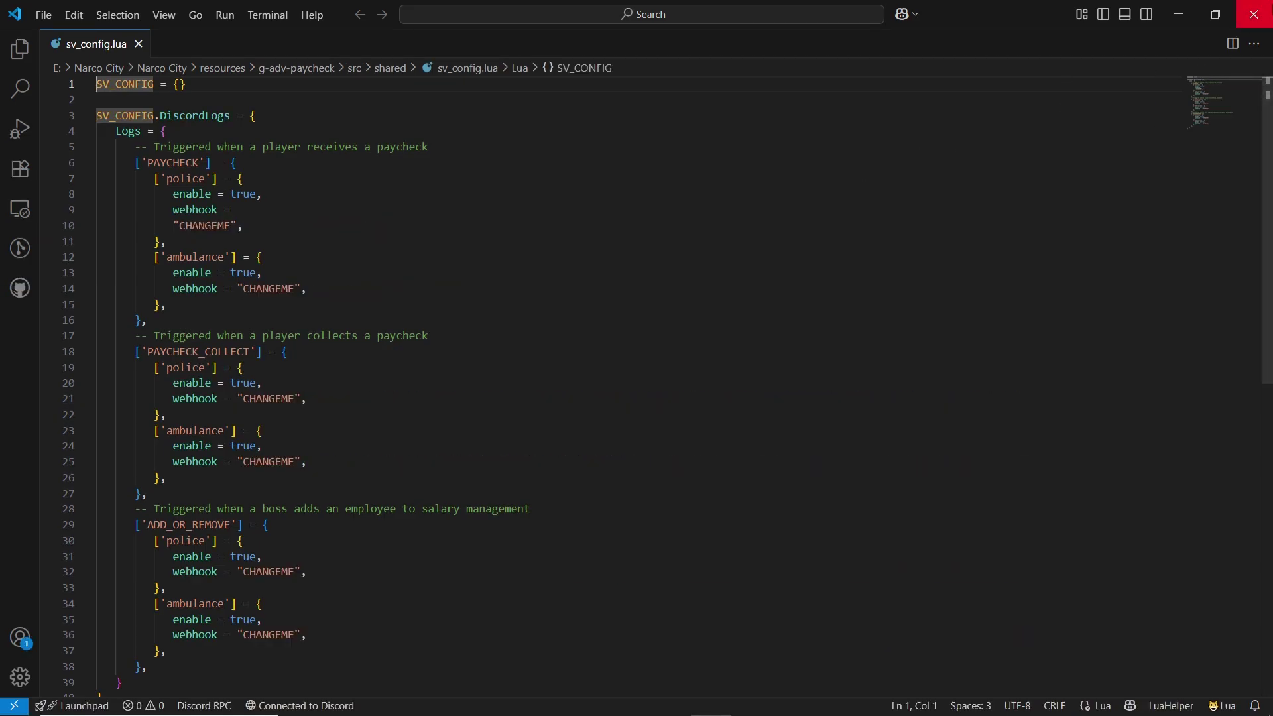
left_click(1253, 12)
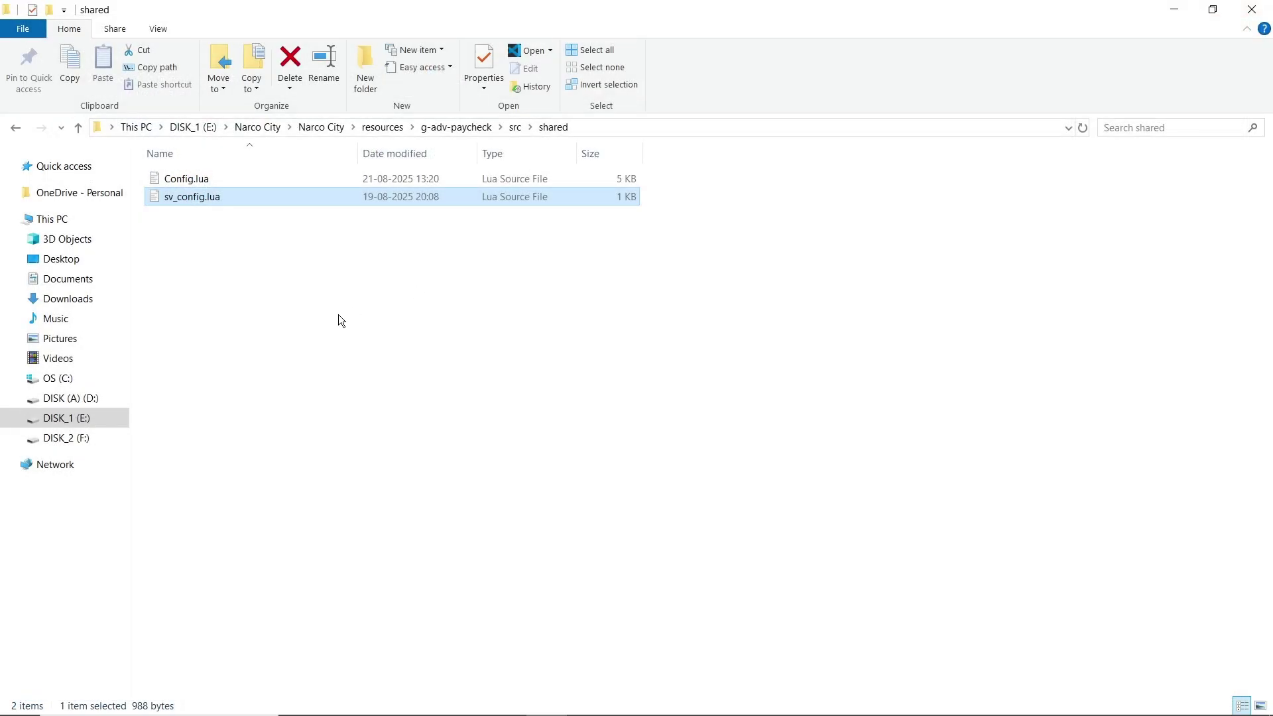
Go up to the src folder and open theme/theme.lua in the editor
left_click(338, 314)
key("alt+Up")
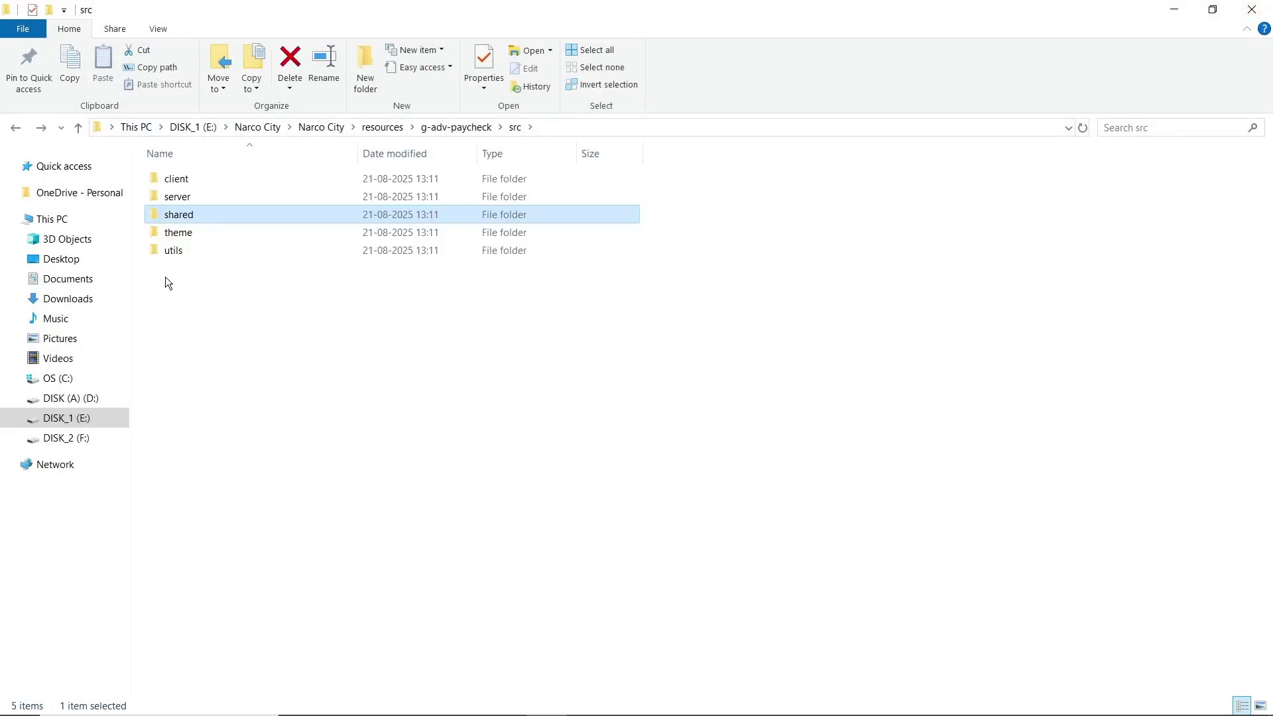
double_click(196, 230)
double_click(193, 178)
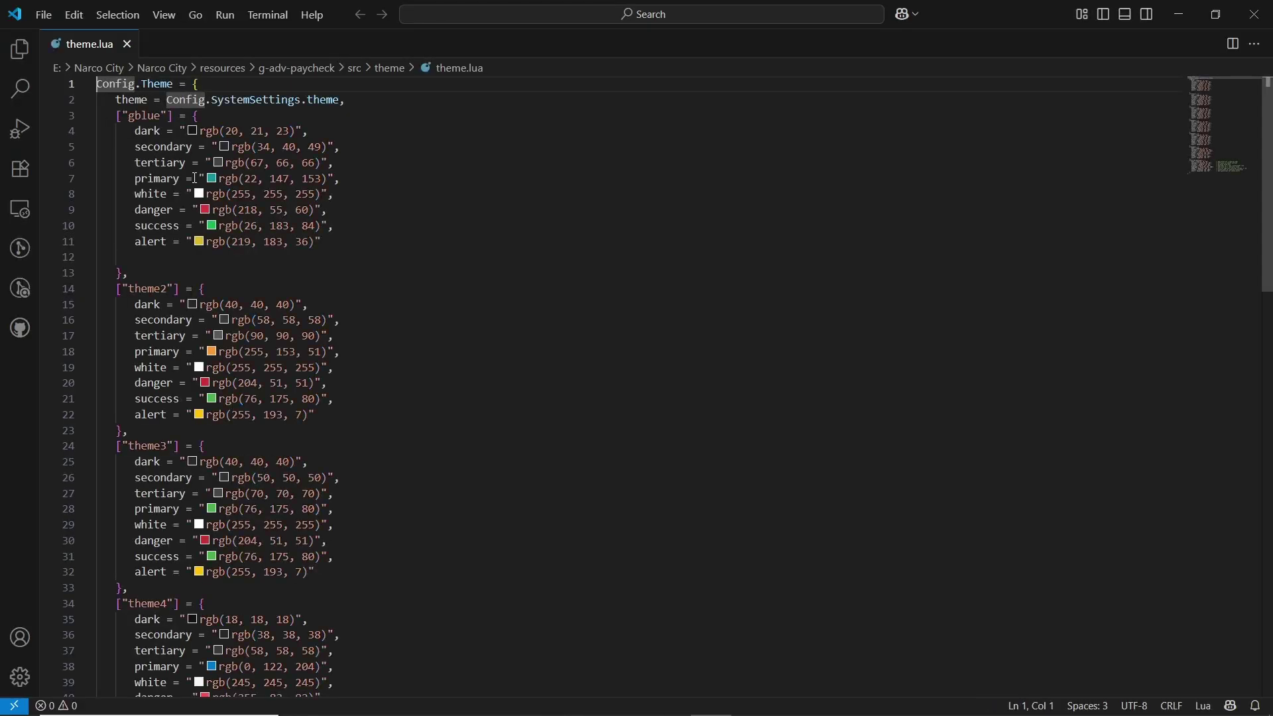
Review theme.lua's colour themes, including gblue, then close VS Code
scroll(232, 388, "down", 5)
scroll(232, 388, "down", 10)
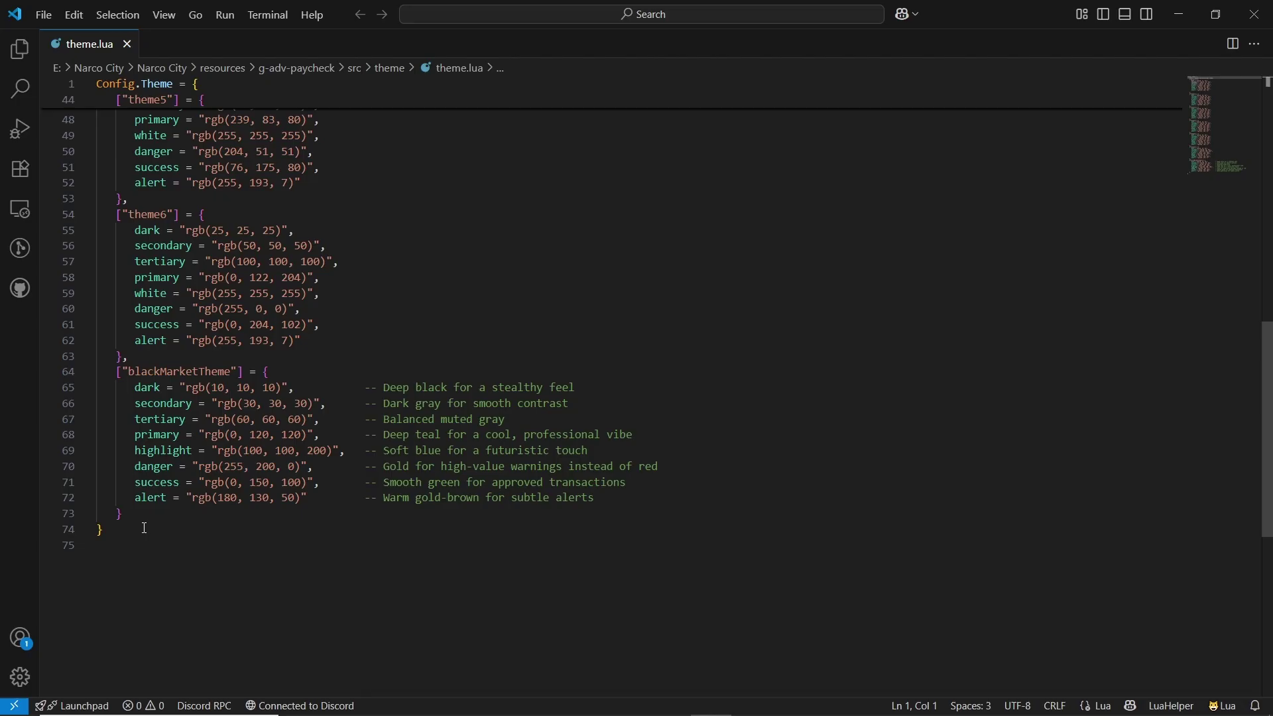
left_click(1253, 14)
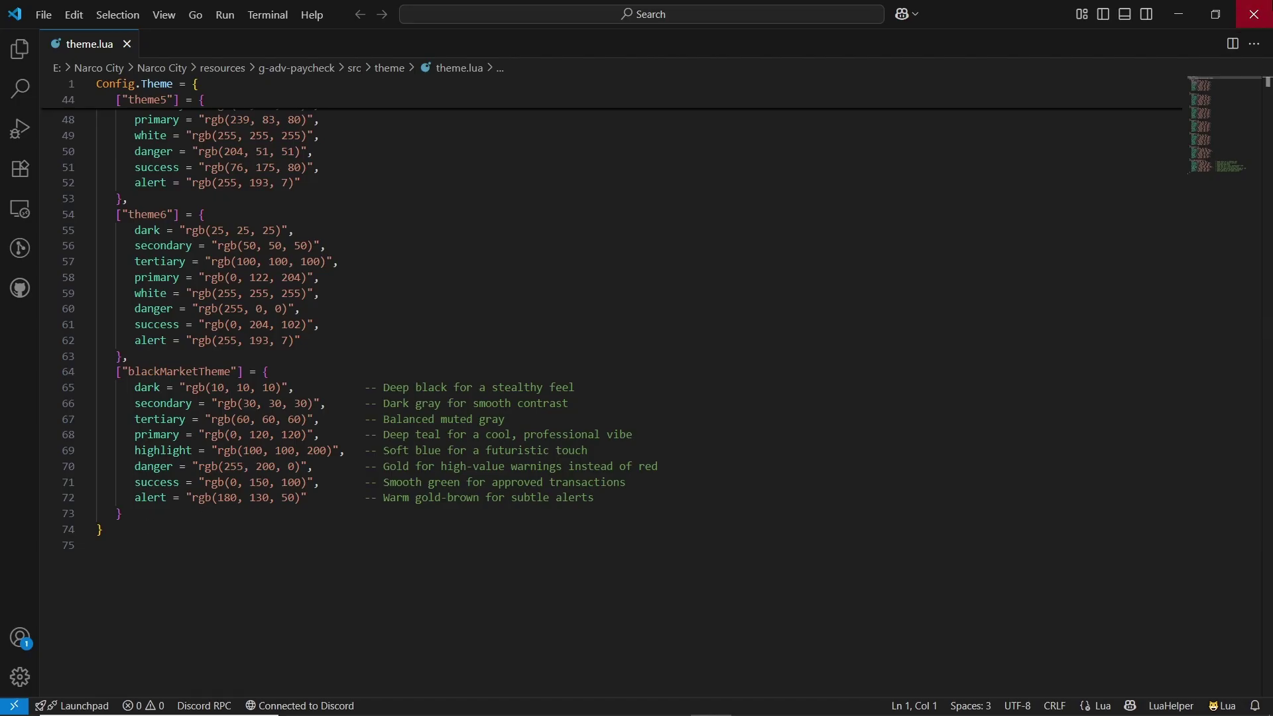
left_click(1206, 89)
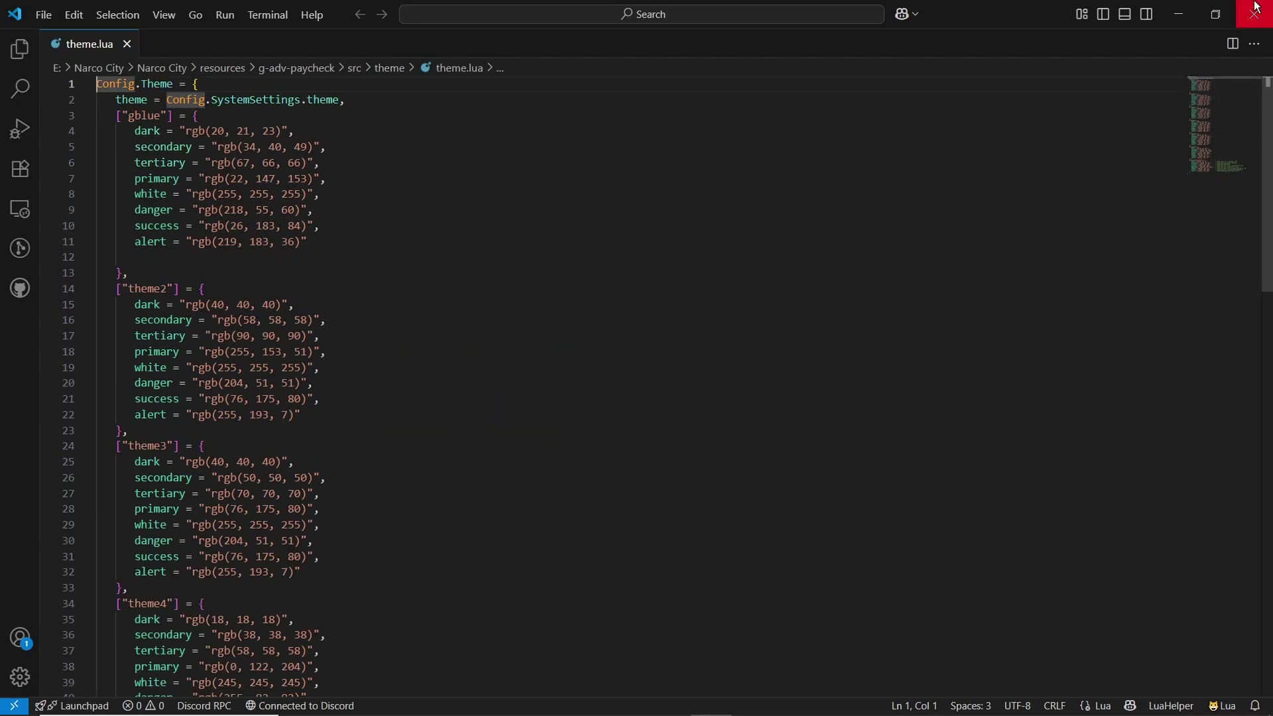
double_click(136, 117)
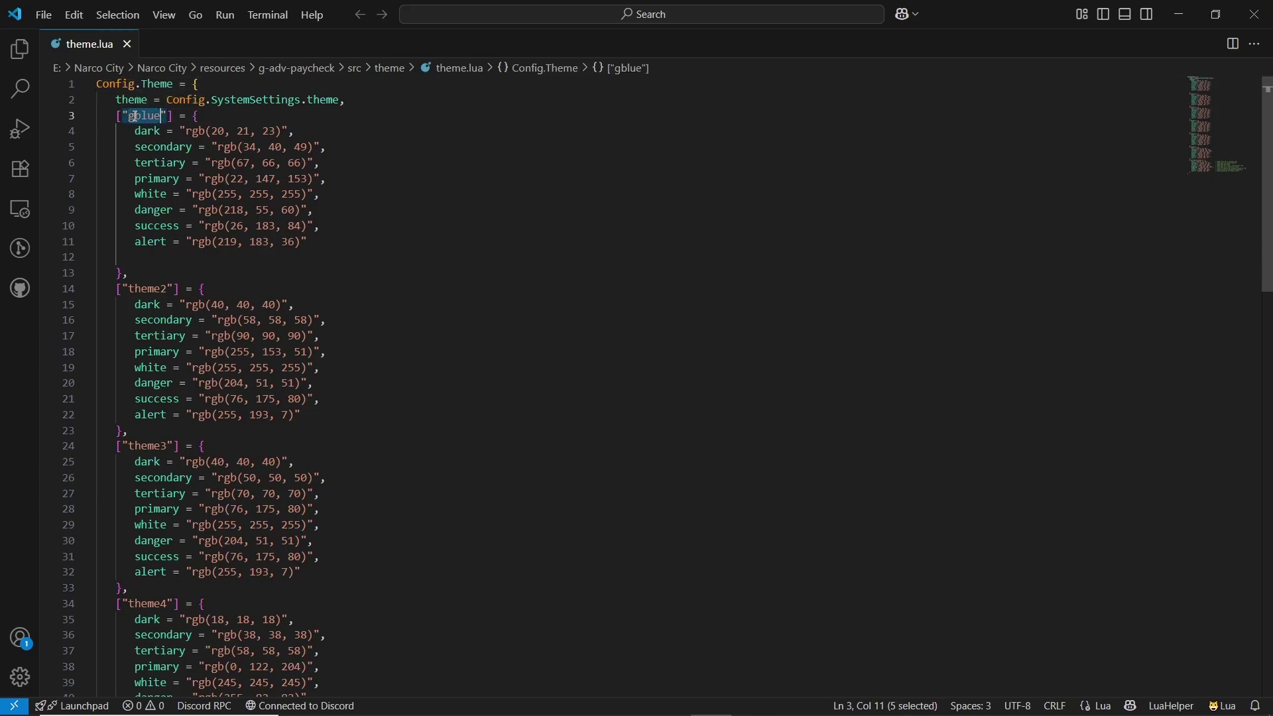
left_click(265, 273)
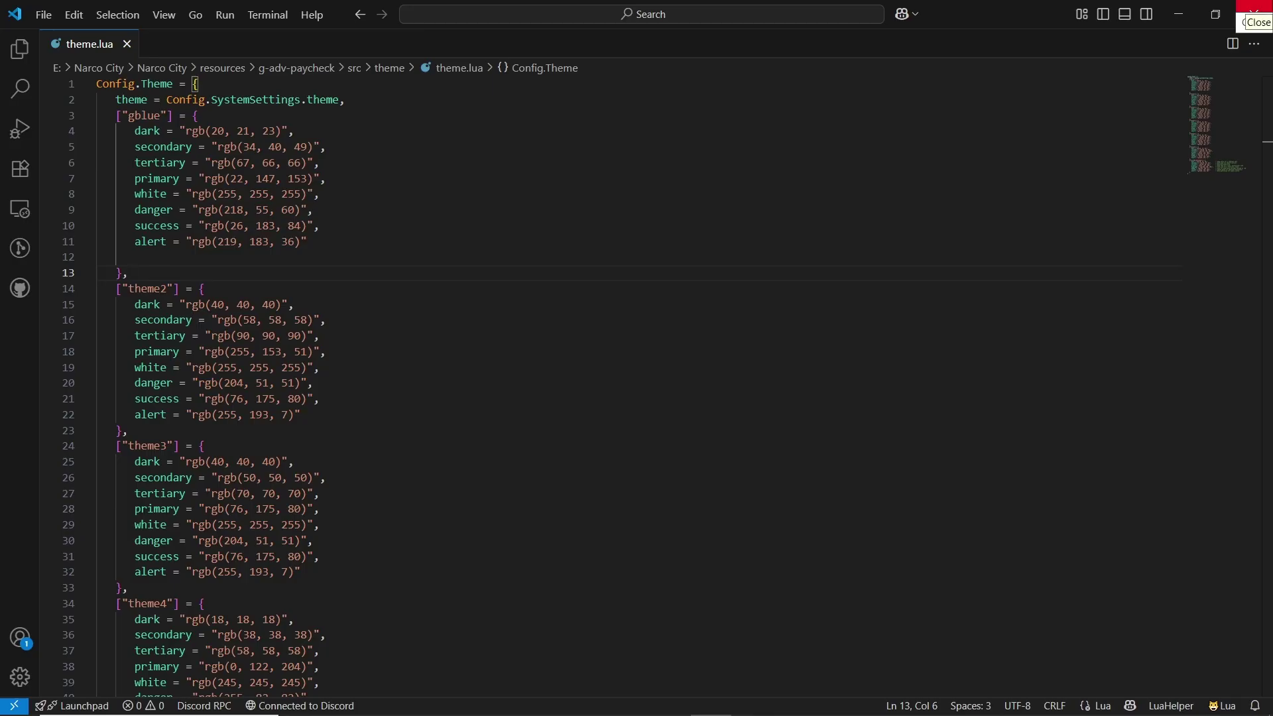
left_click(1253, 9)
Browse the src server and client folders and their Lua files
key("BackSpace")
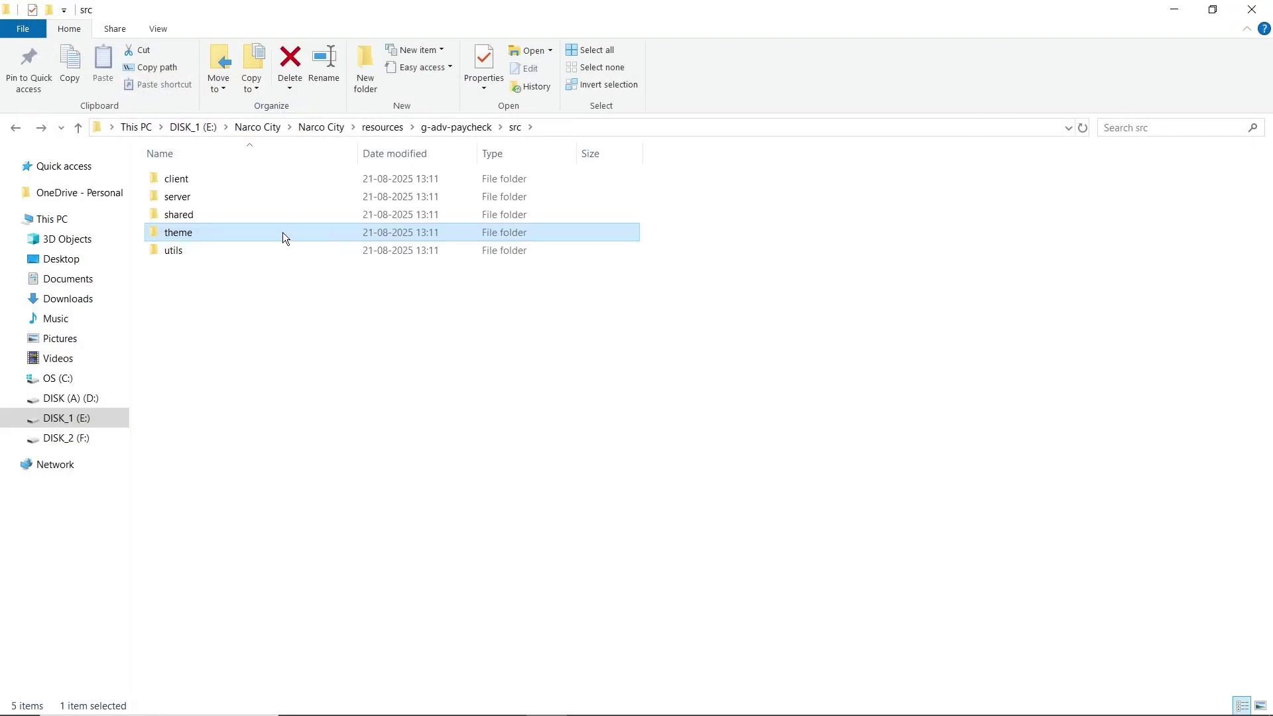
left_click(285, 250)
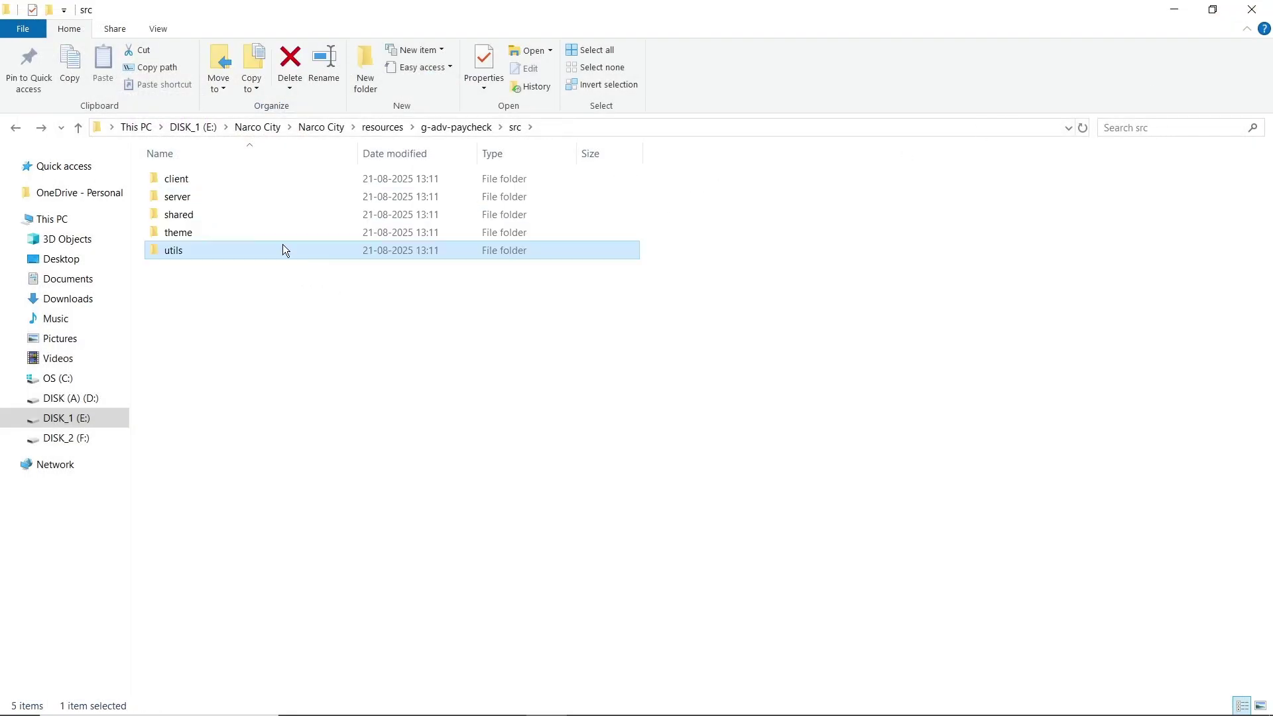
double_click(232, 201)
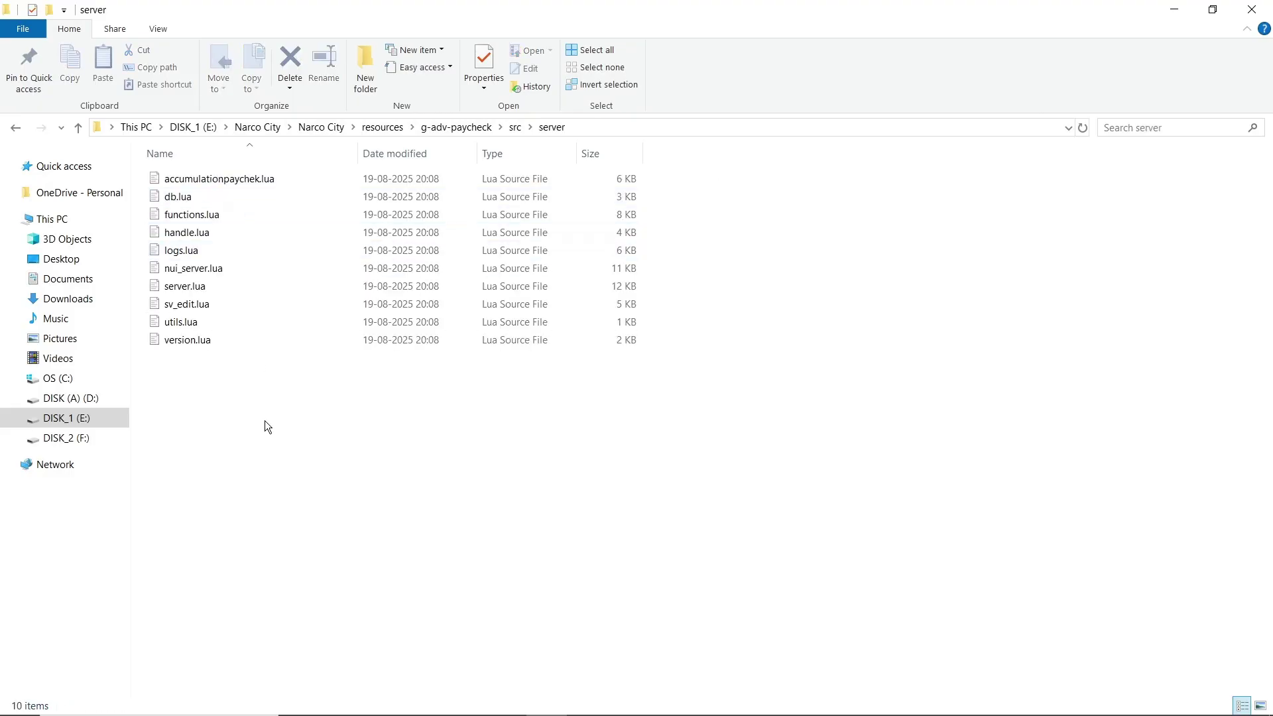
left_click_drag(264, 420, 262, 373)
key("BackSpace")
double_click(191, 180)
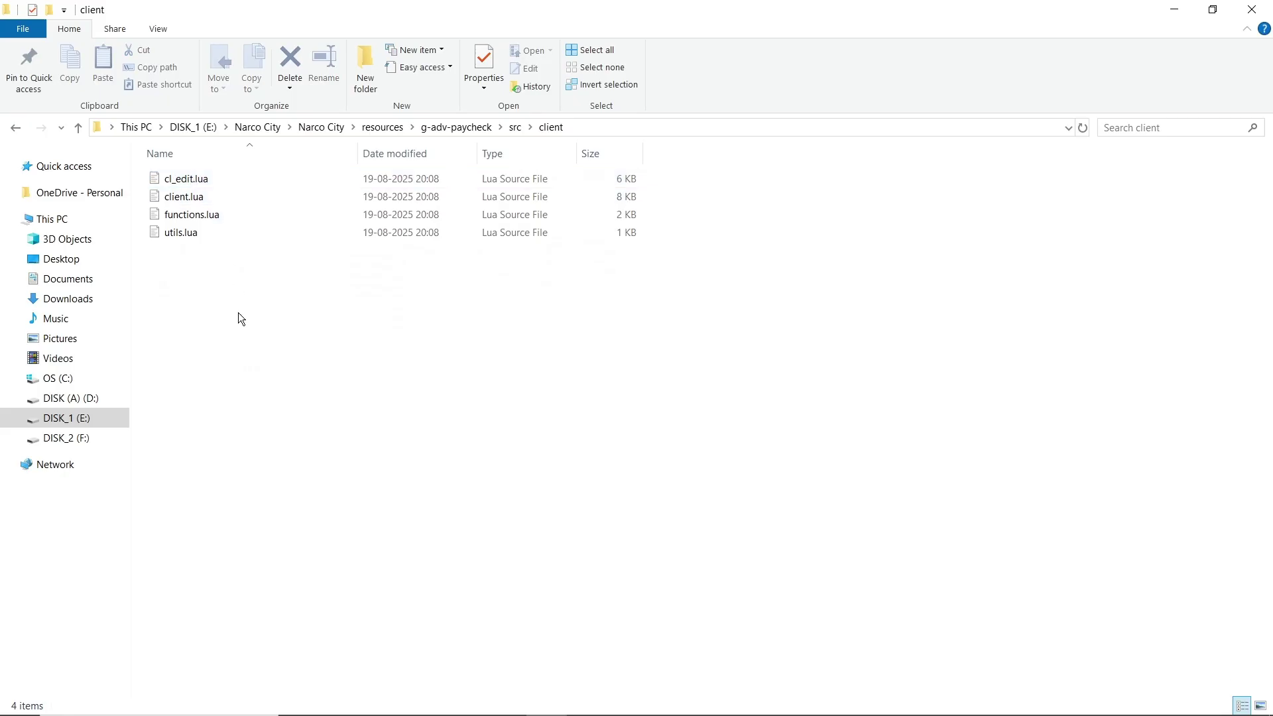
mouse_move(238, 313)
left_mouse_down()
mouse_move(216, 172)
mouse_move(241, 288)
left_mouse_up()
key("BackSpace")
key("BackSpace")
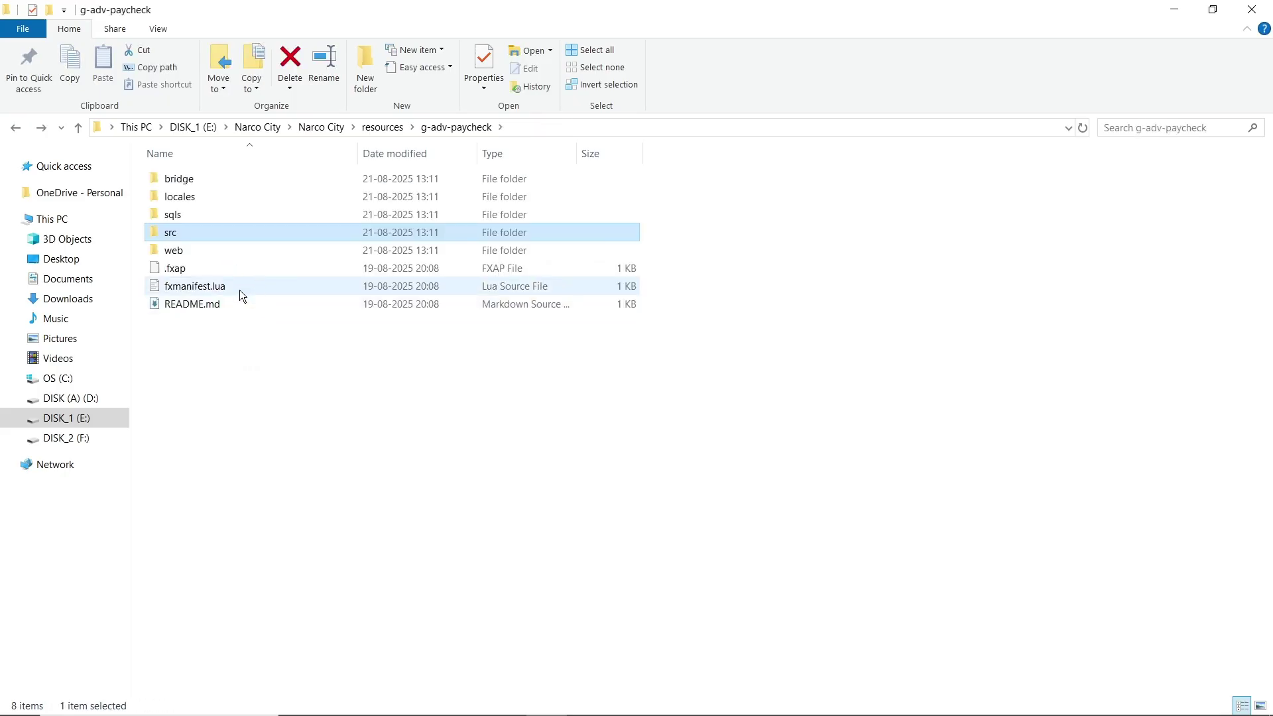
Look through web/build/assets at the stylesheet file, then return to g-adv-paycheck
double_click(198, 253)
double_click(217, 177)
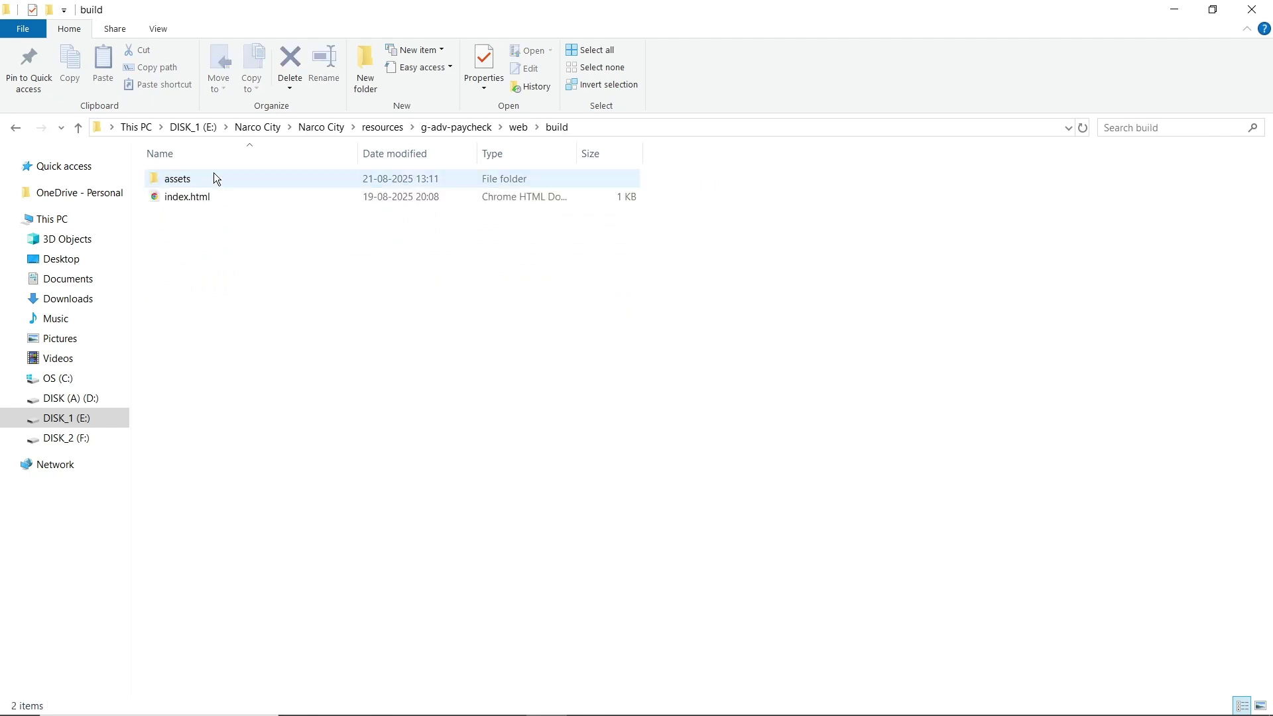
double_click(205, 179)
mouse_move(218, 243)
left_mouse_down()
mouse_move(219, 197)
mouse_move(241, 250)
left_mouse_up()
key("alt+Left")
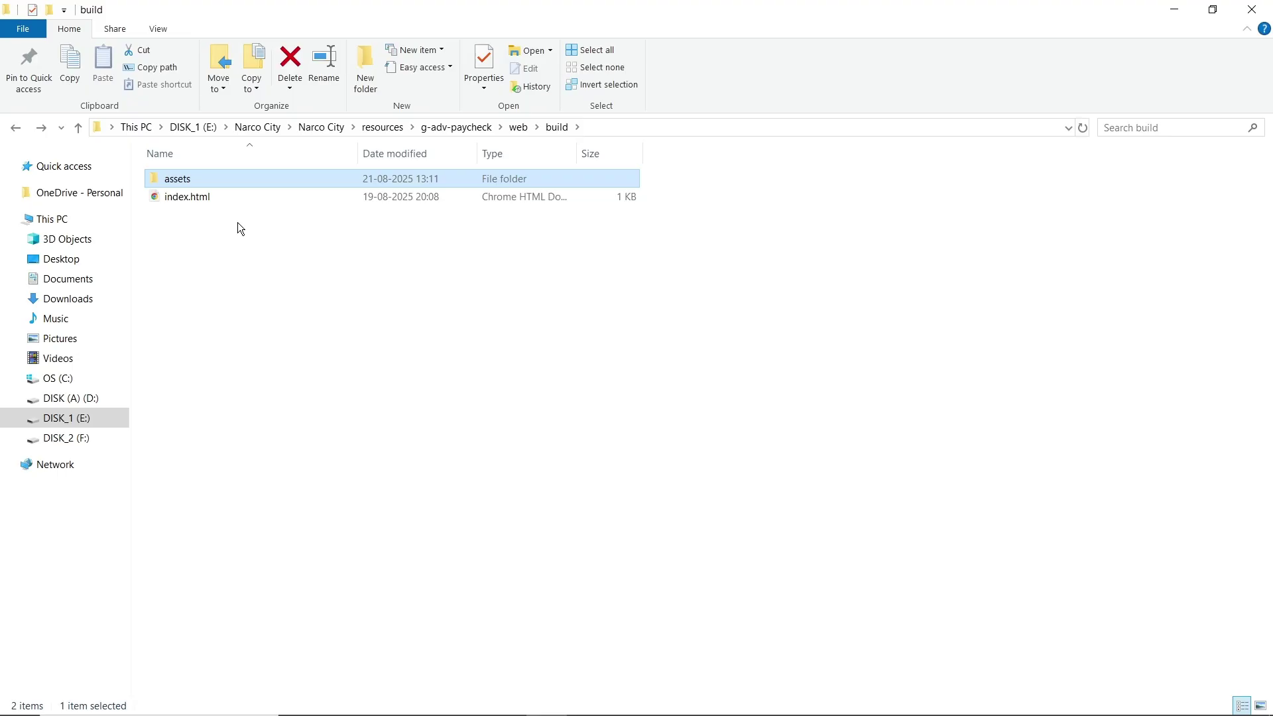
key("alt+Left")
key("alt+Left")
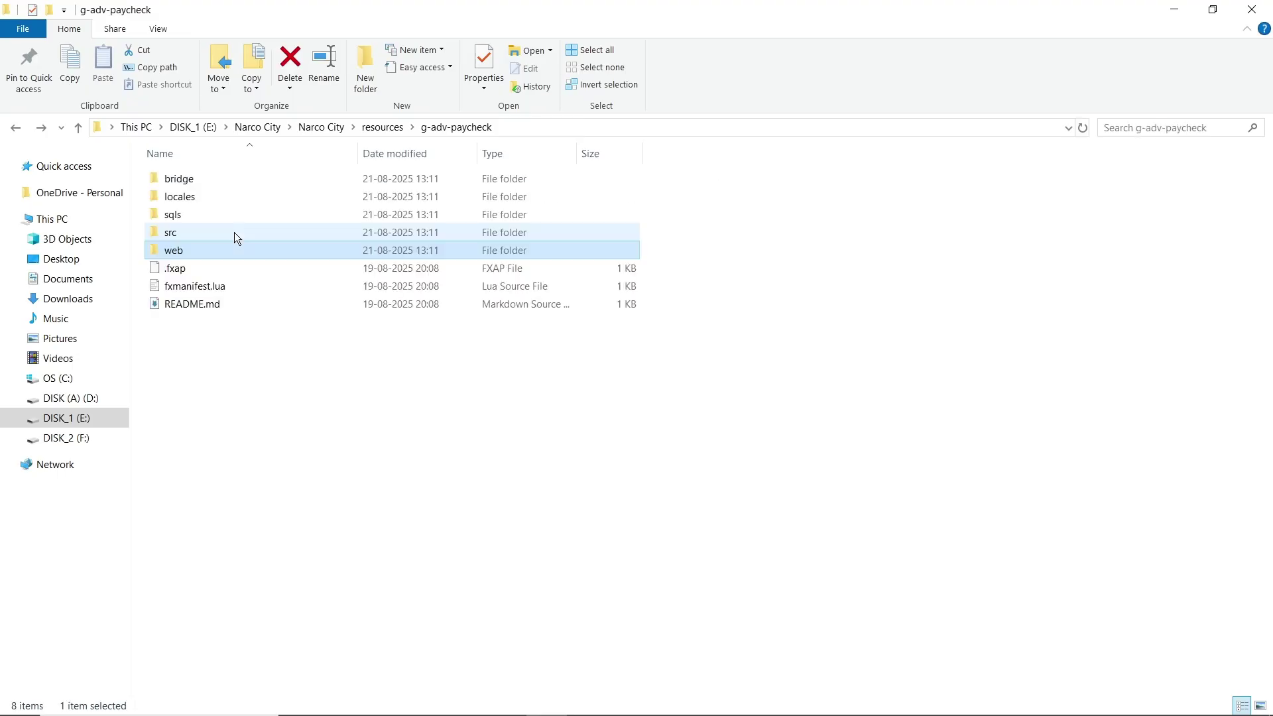
Inspect the bridge framework folders including qb-core, then open resources' [qb] folder
double_click(192, 183)
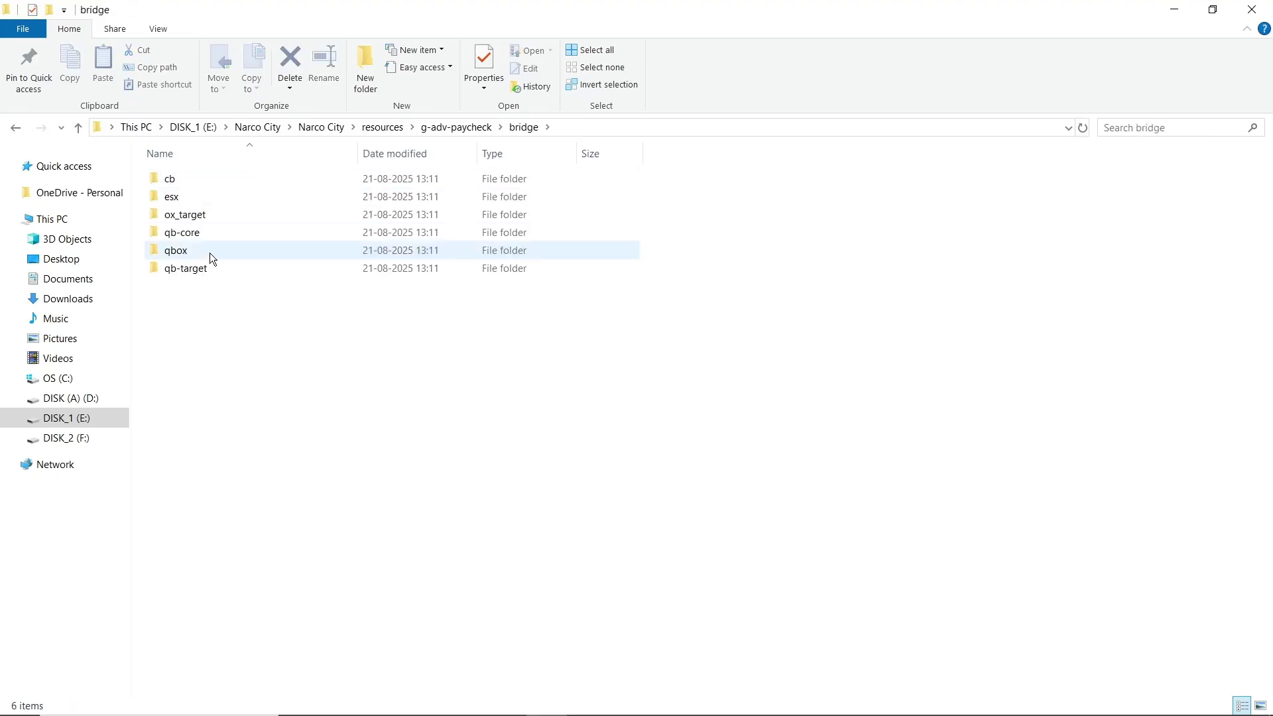
mouse_move(215, 323)
left_mouse_down()
mouse_move(210, 211)
mouse_move(224, 345)
left_mouse_up()
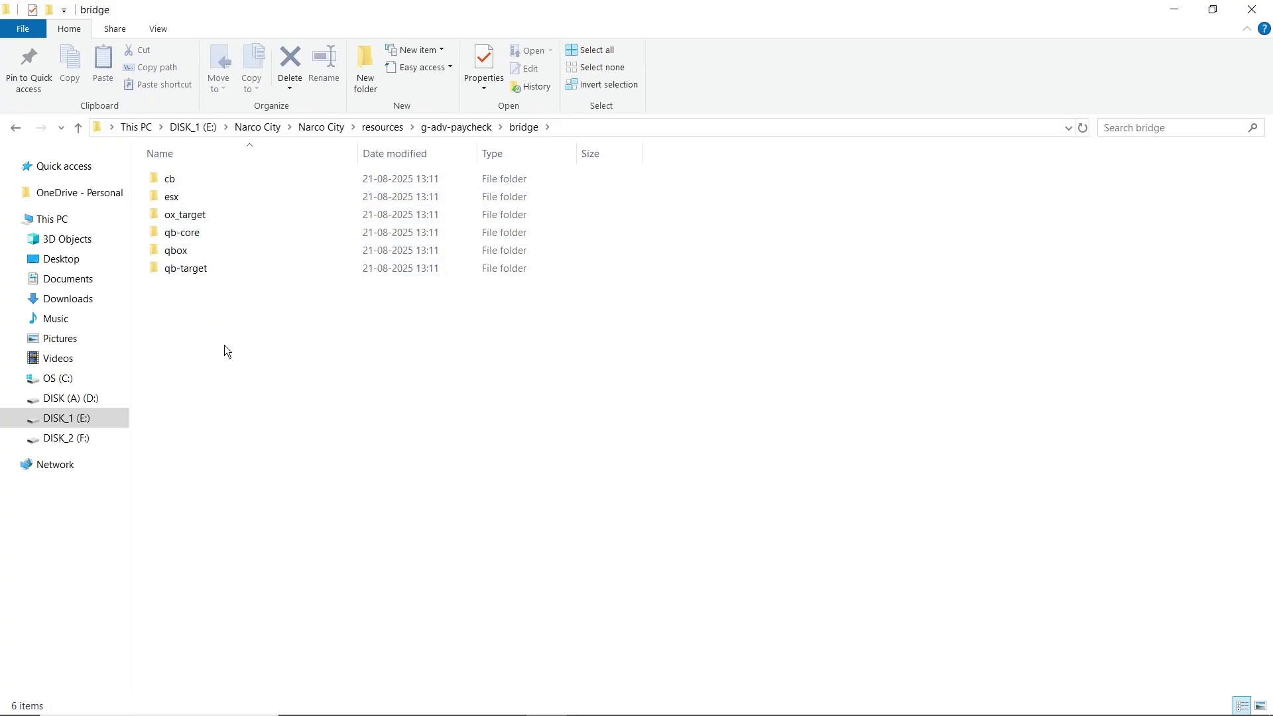
double_click(221, 232)
key("alt+Left")
key("alt+Left")
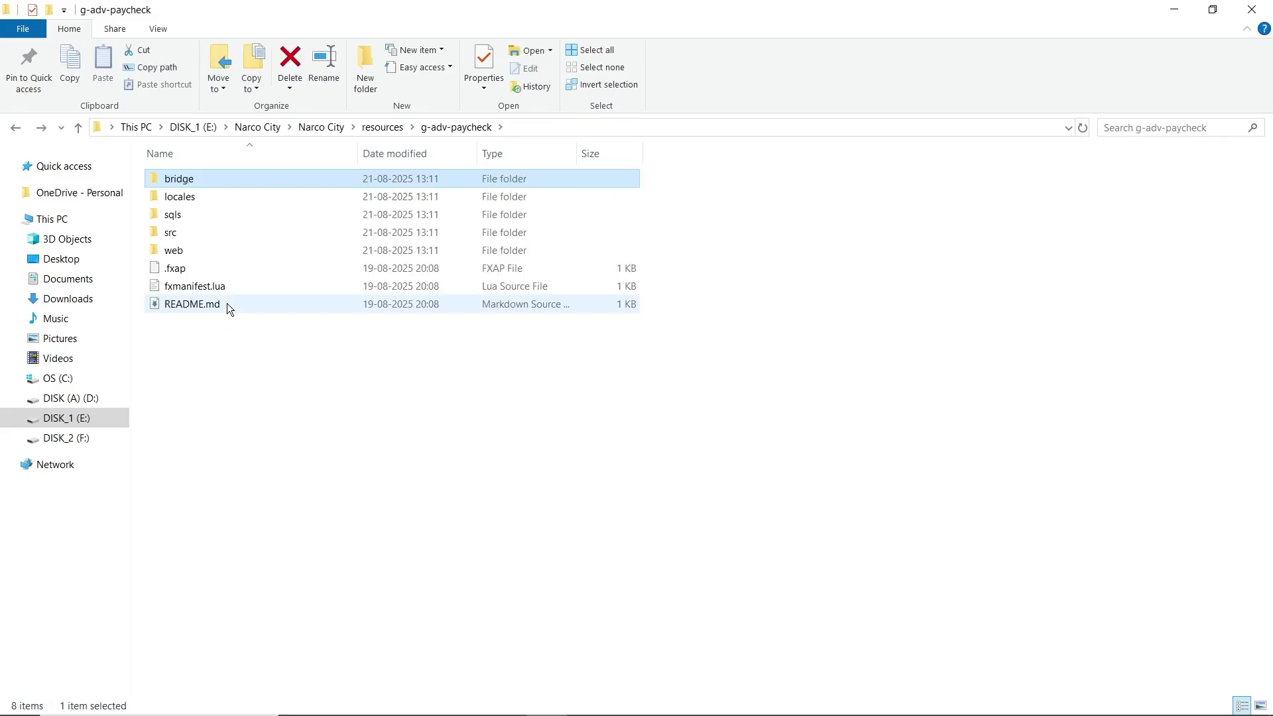
key("alt+Left")
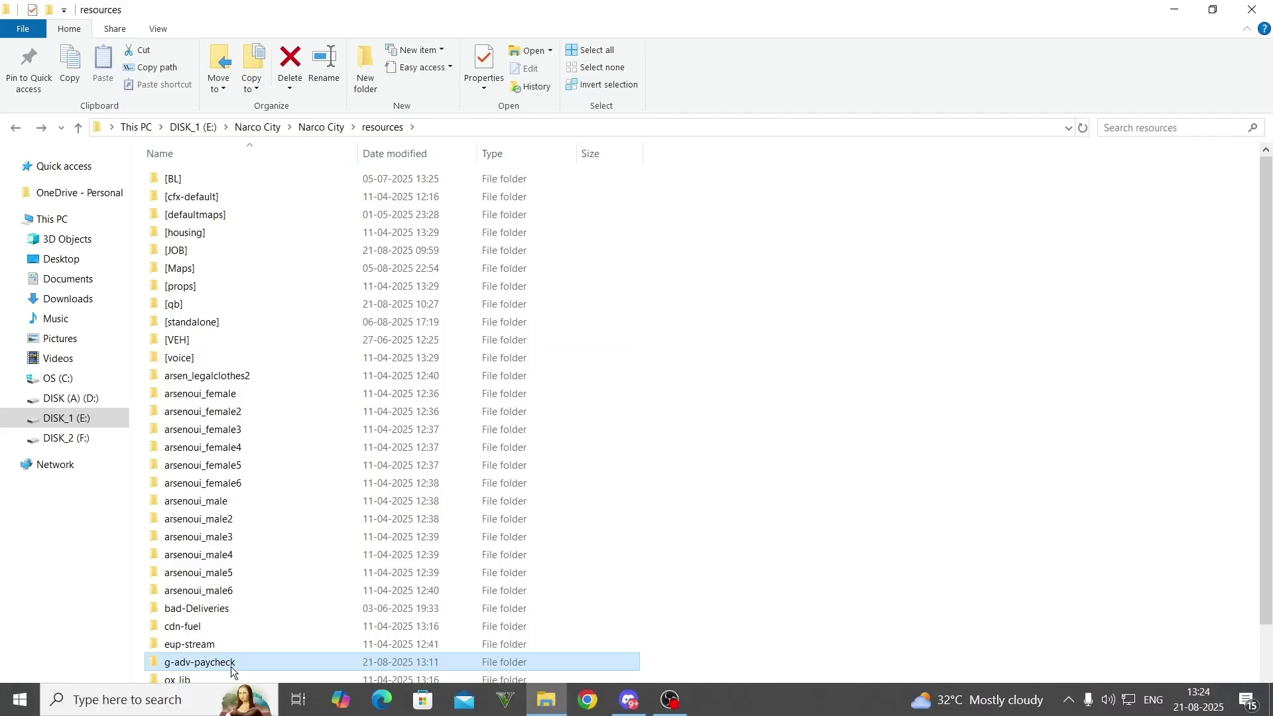
left_click(208, 302)
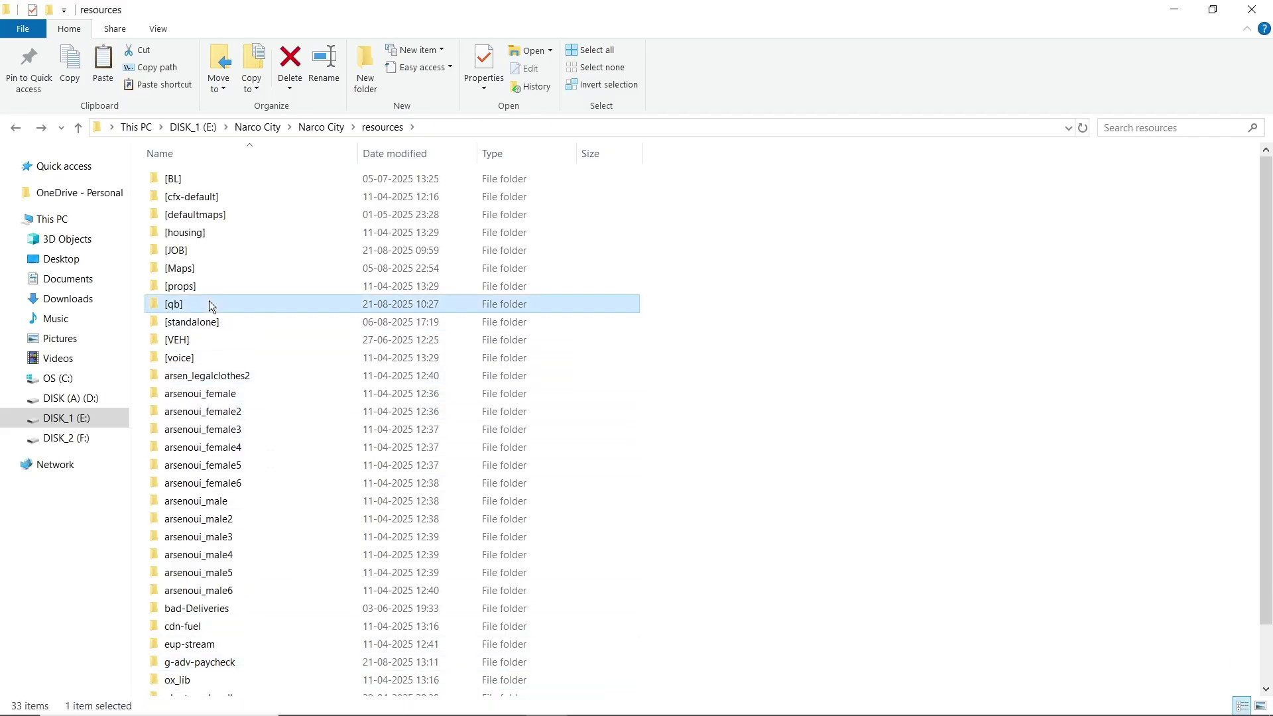
double_click(211, 304)
Check the whitelist jobs panel with F6 and close it
key("ctrl+v")
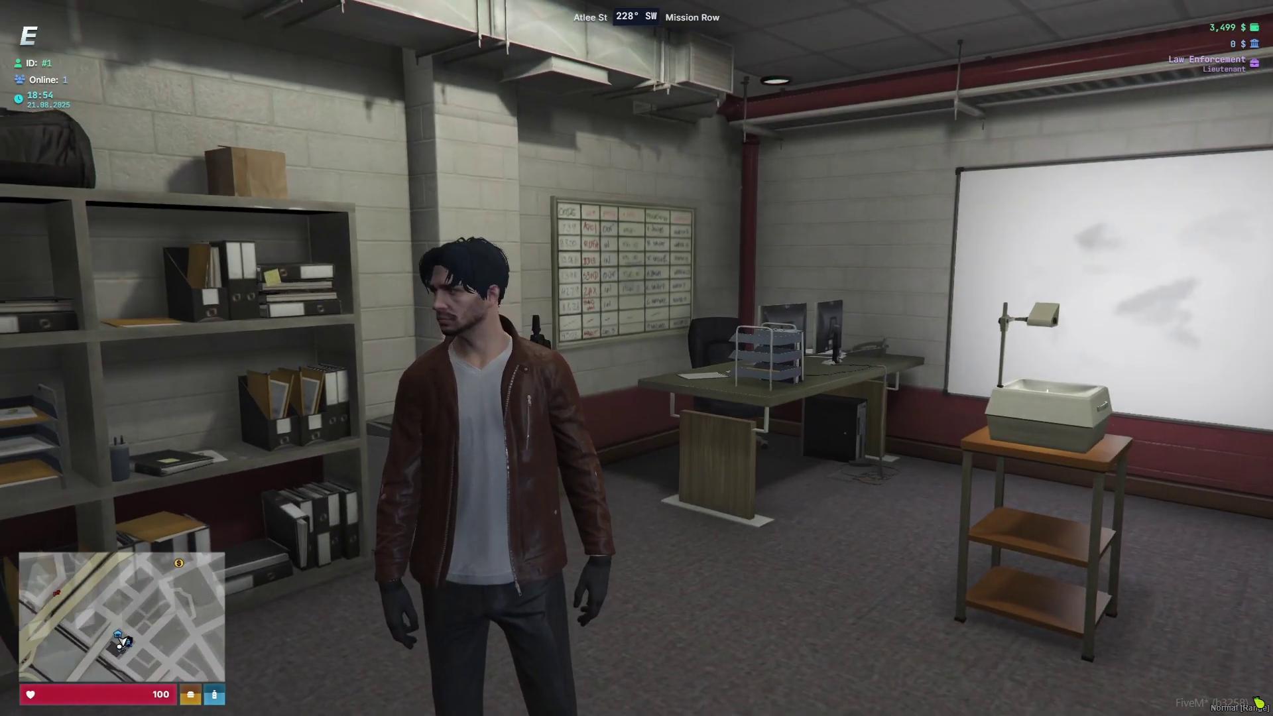
key("F6")
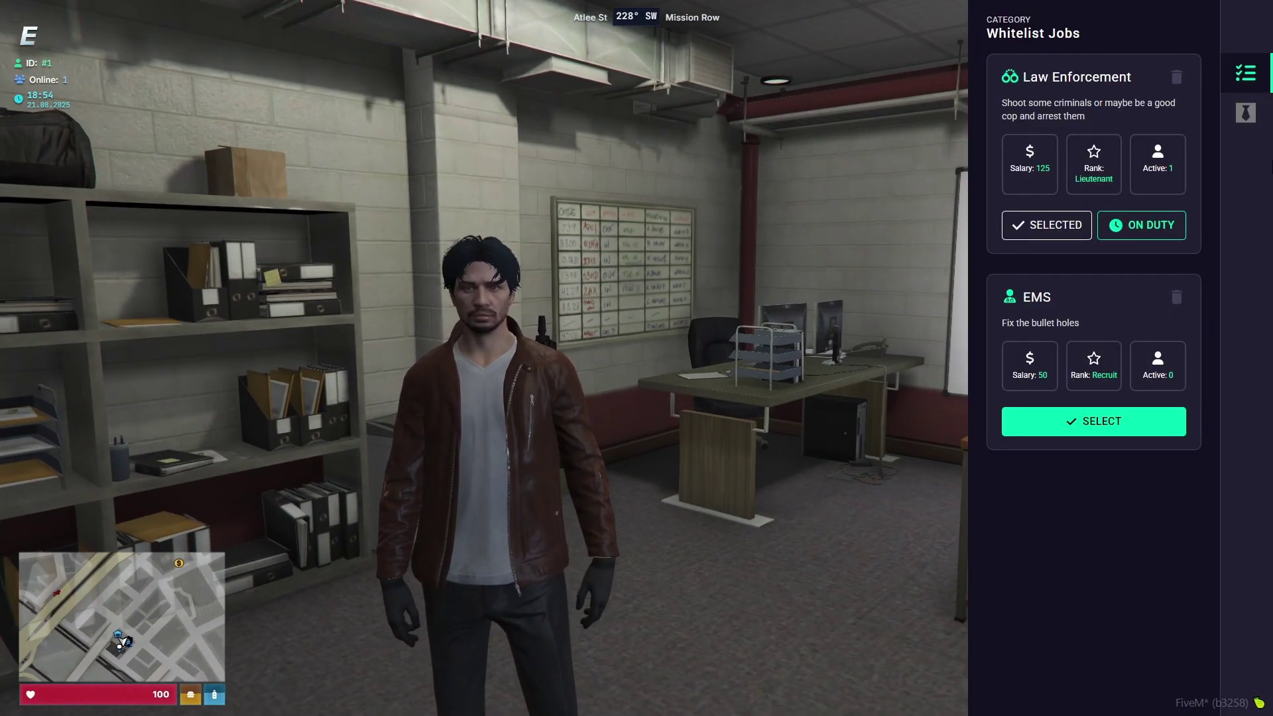
key("Escape")
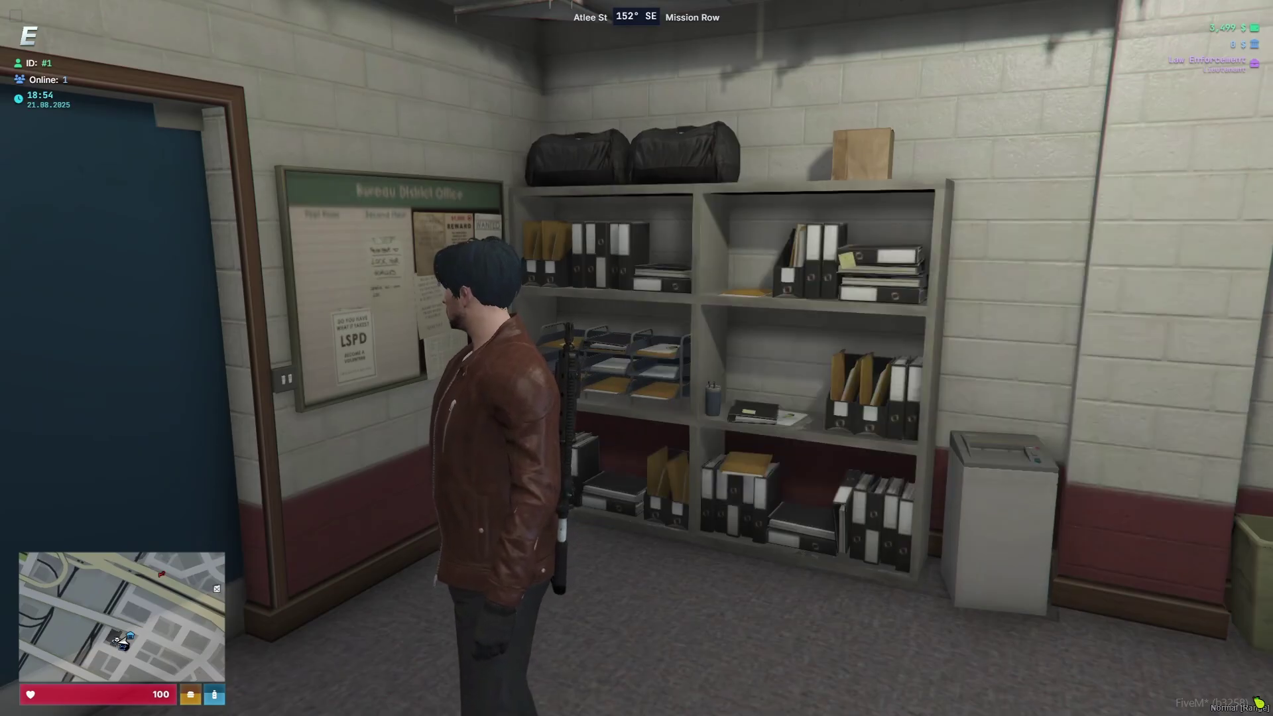
Walk to the office shelves, open the paycheck boss menu, and inspect the Recruit employee's row
key("w")
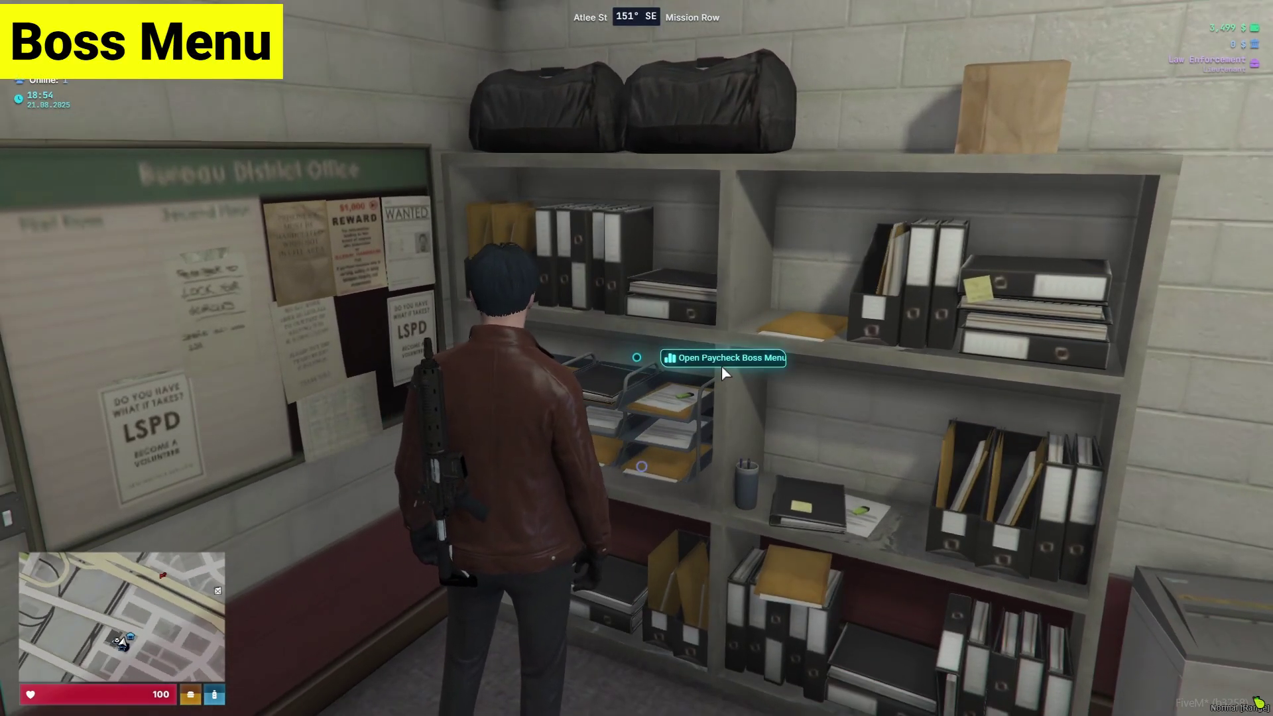
left_click(717, 359)
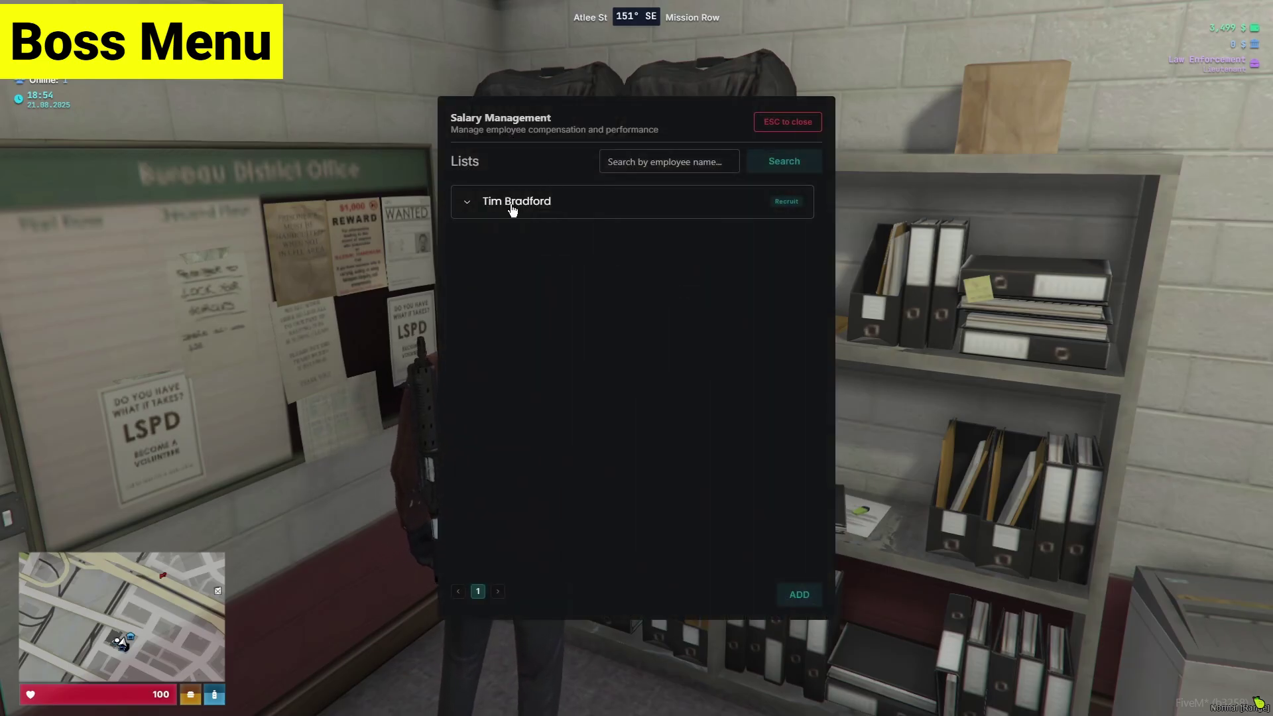
left_click(499, 210)
left_click(498, 210)
left_click(499, 210)
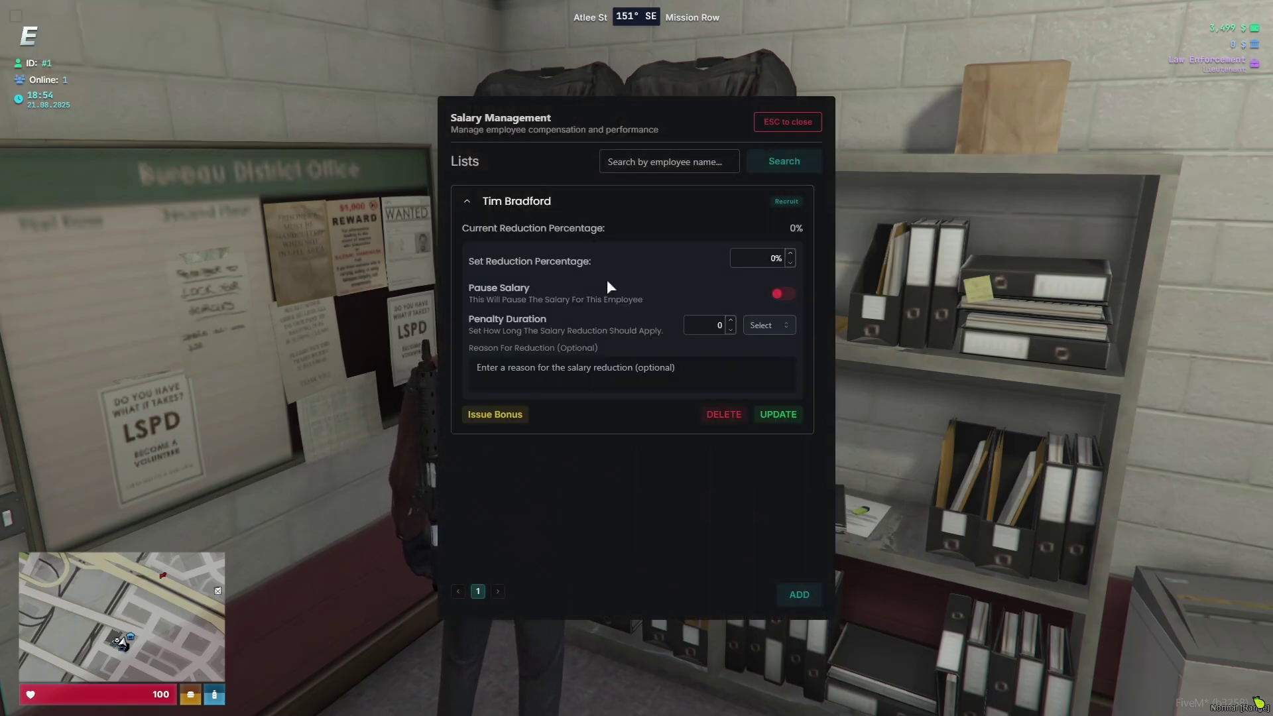
left_click(496, 207)
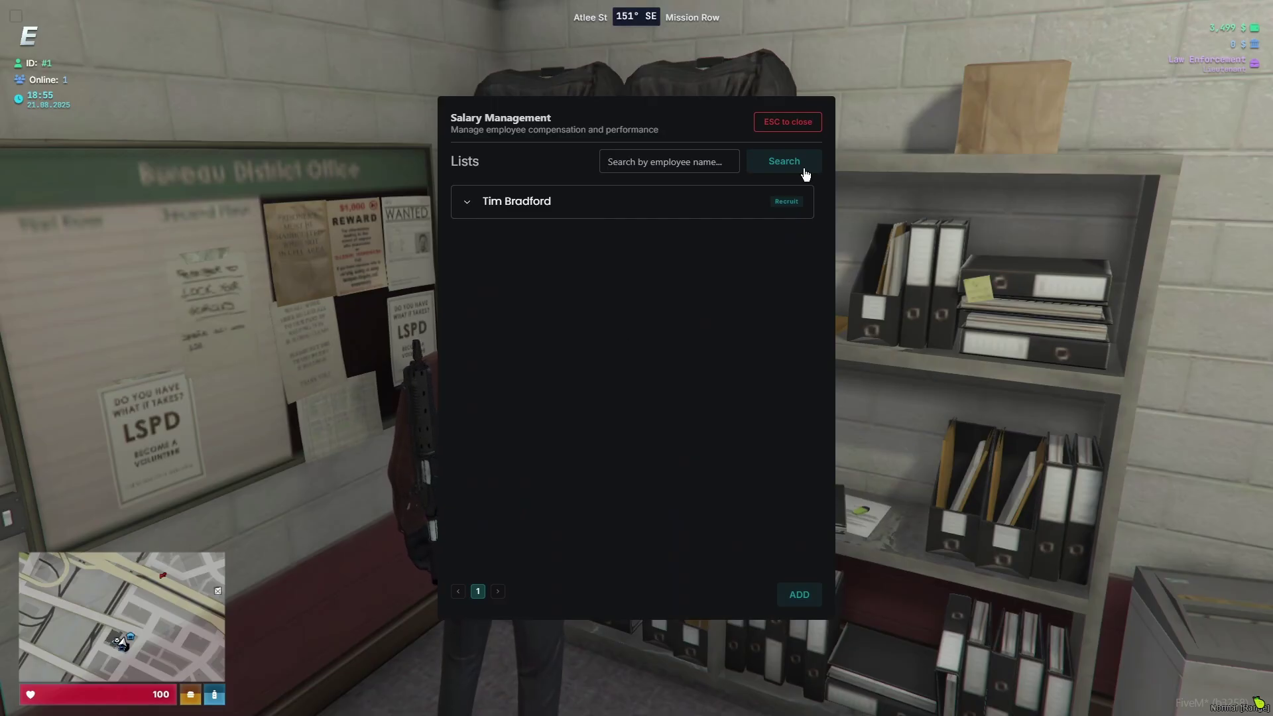
Search players by name, add the found Lieutenant as an employee, and expand their row
left_click(797, 605)
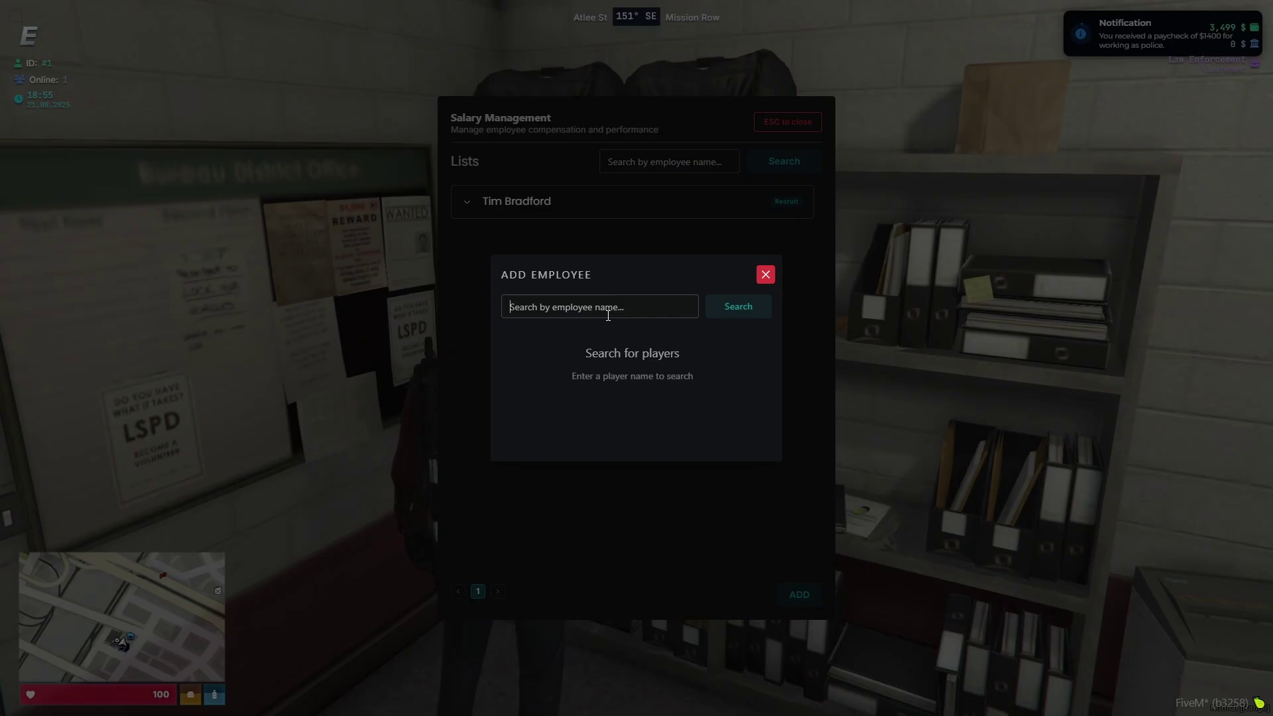
type("ag")
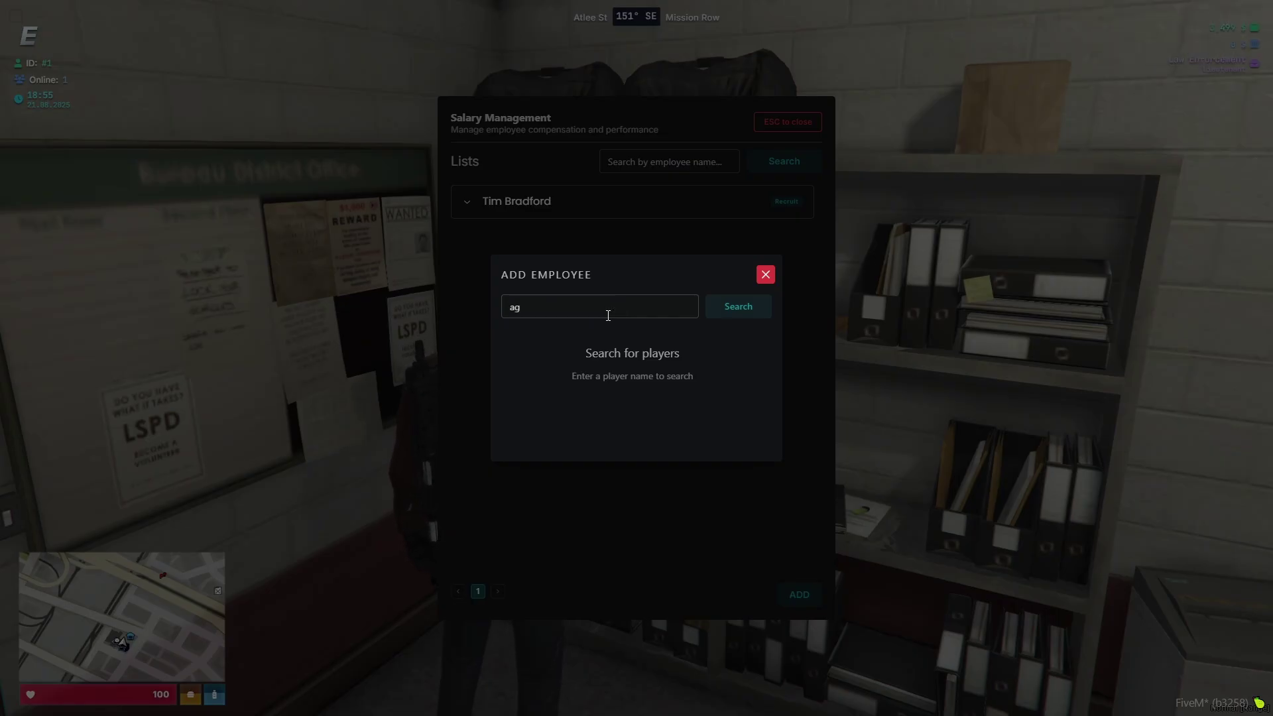
left_click(740, 309)
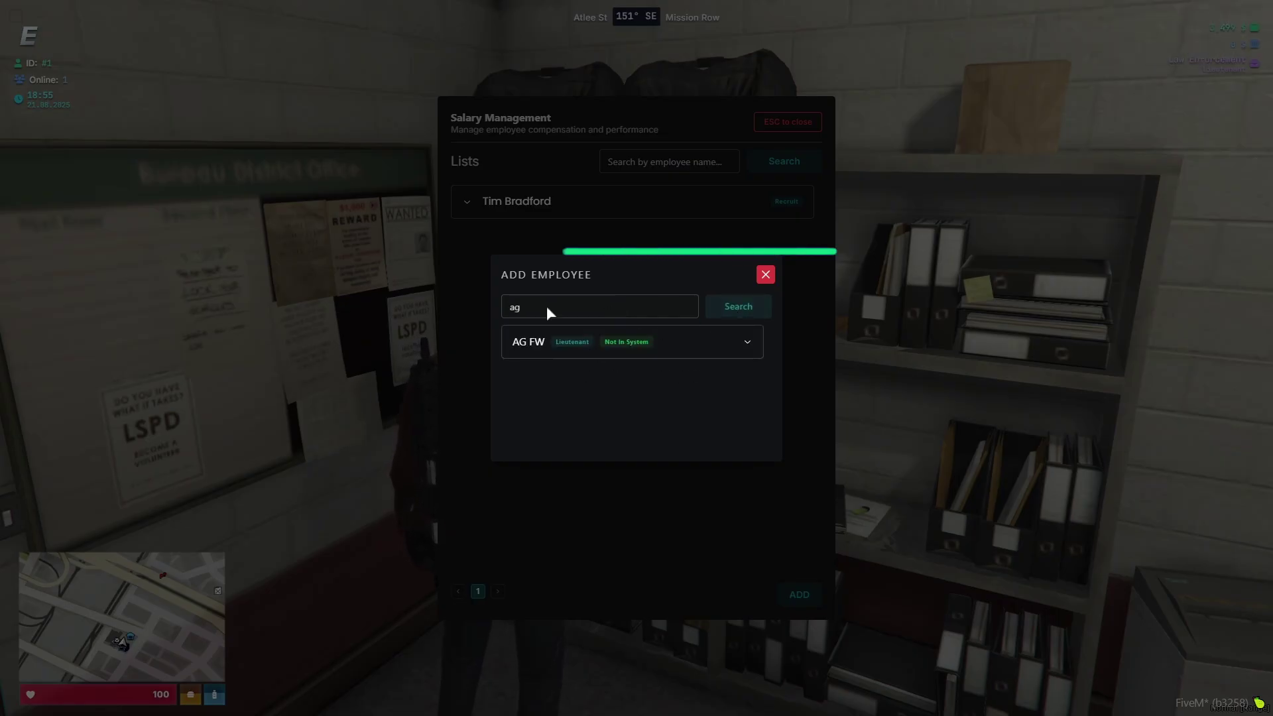
left_click(532, 342)
scroll(541, 396, "down", 3)
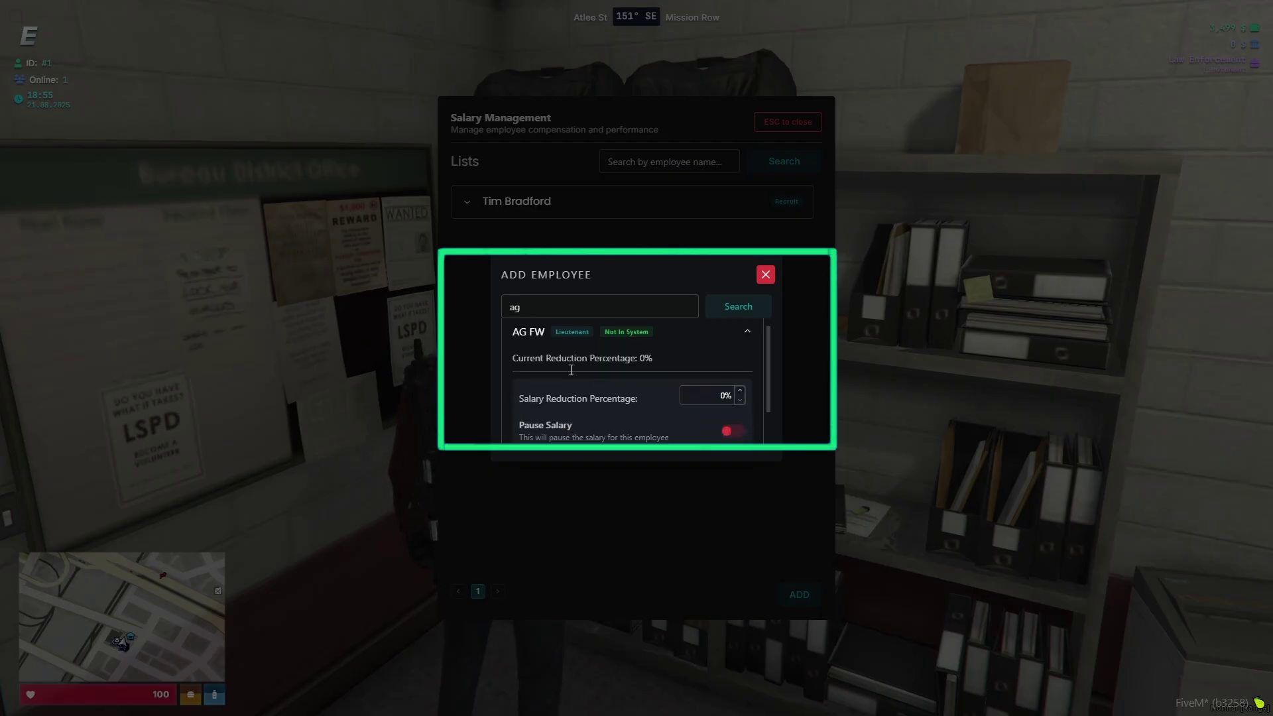
scroll(630, 380, "up", 3)
scroll(631, 380, "down", 3)
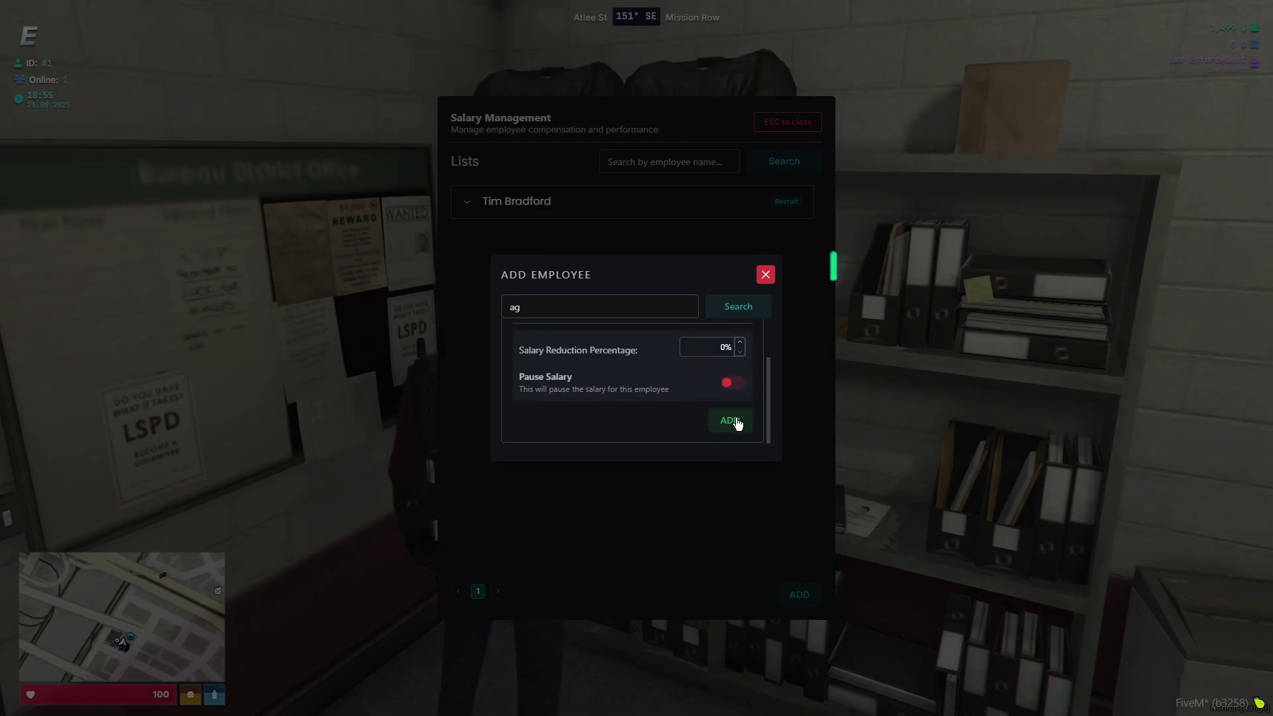
left_click(733, 421)
left_click(501, 209)
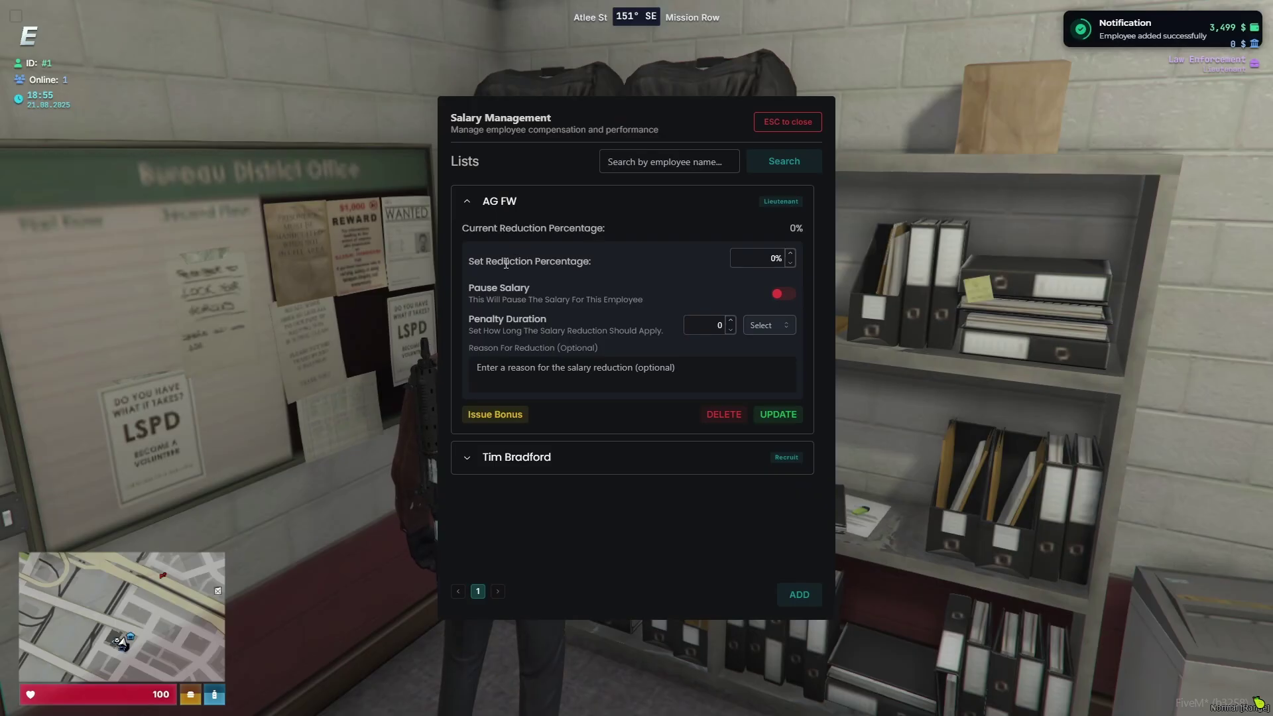
Look over the employee's Reduction Percentage, Pause Salary and Penalty Duration settings
triple_click(506, 263)
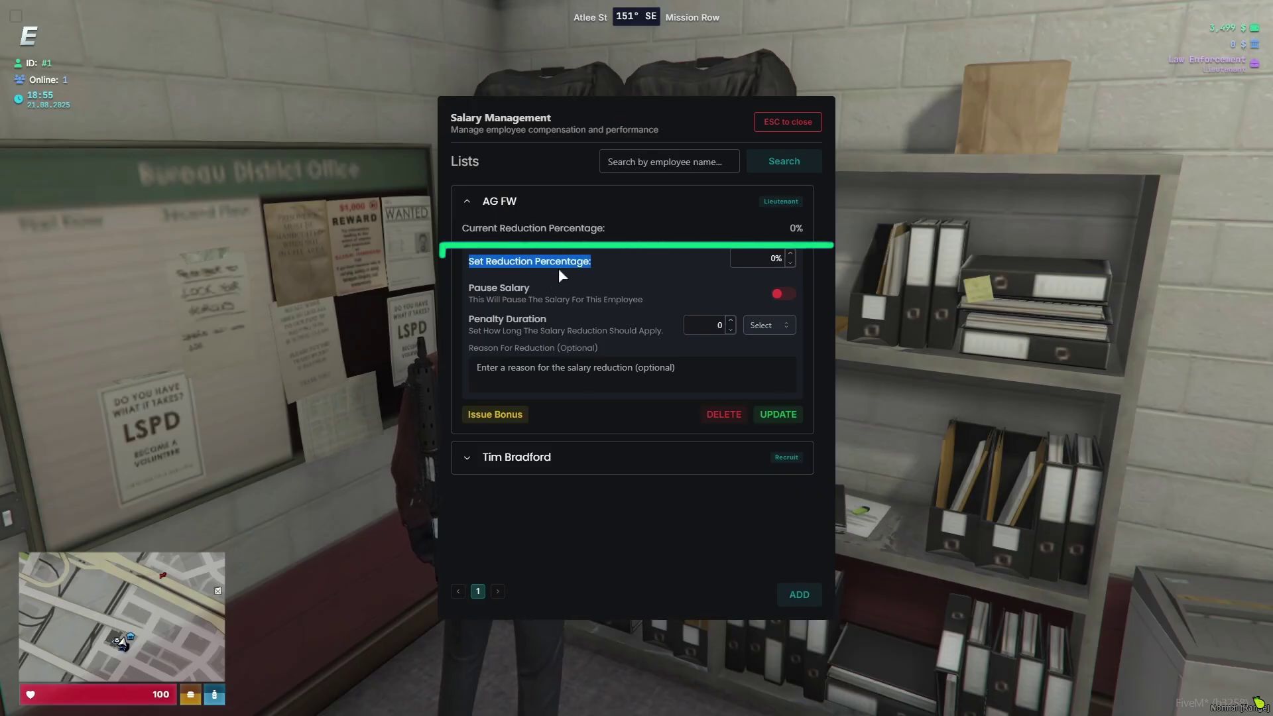
triple_click(514, 287)
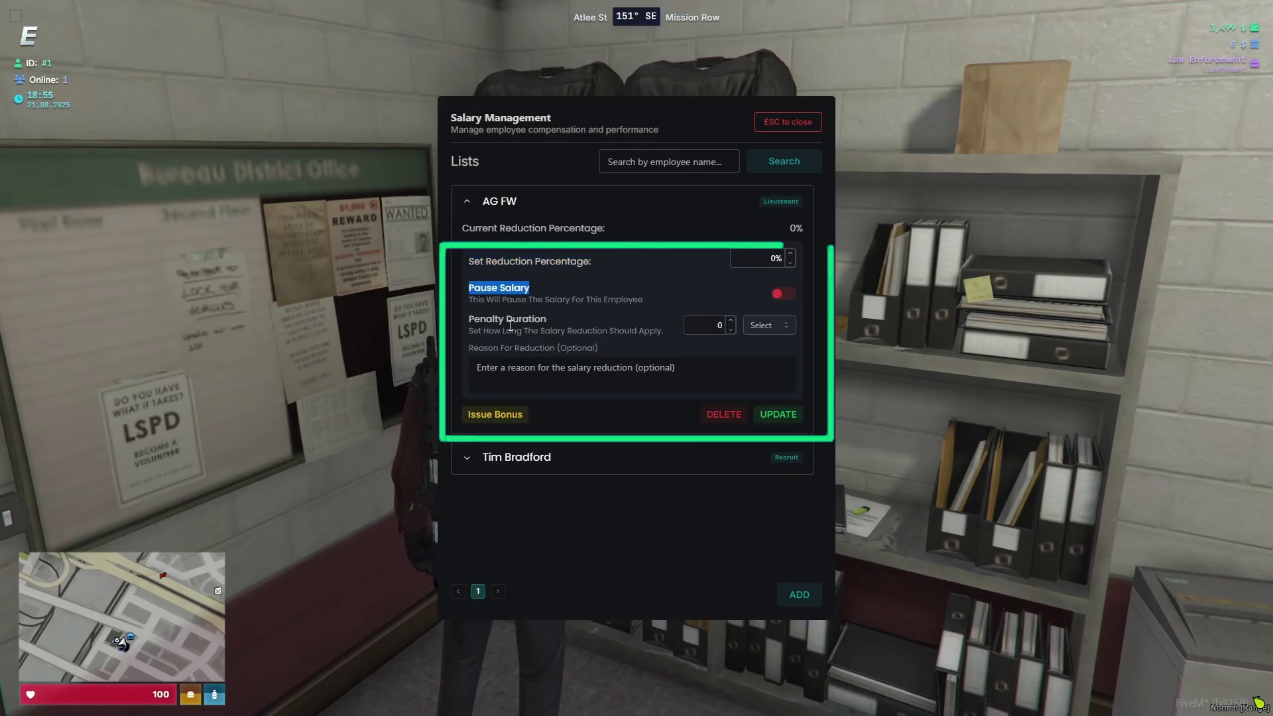
triple_click(504, 319)
left_click(503, 369)
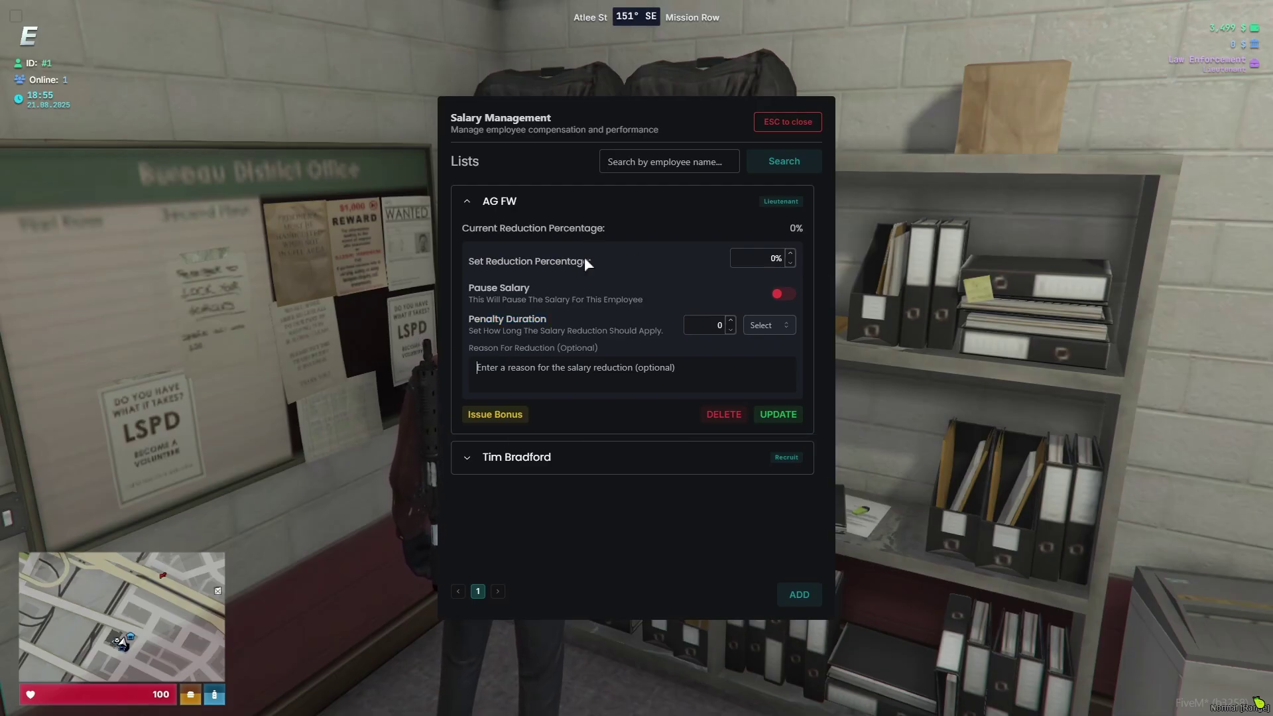
triple_click(544, 261)
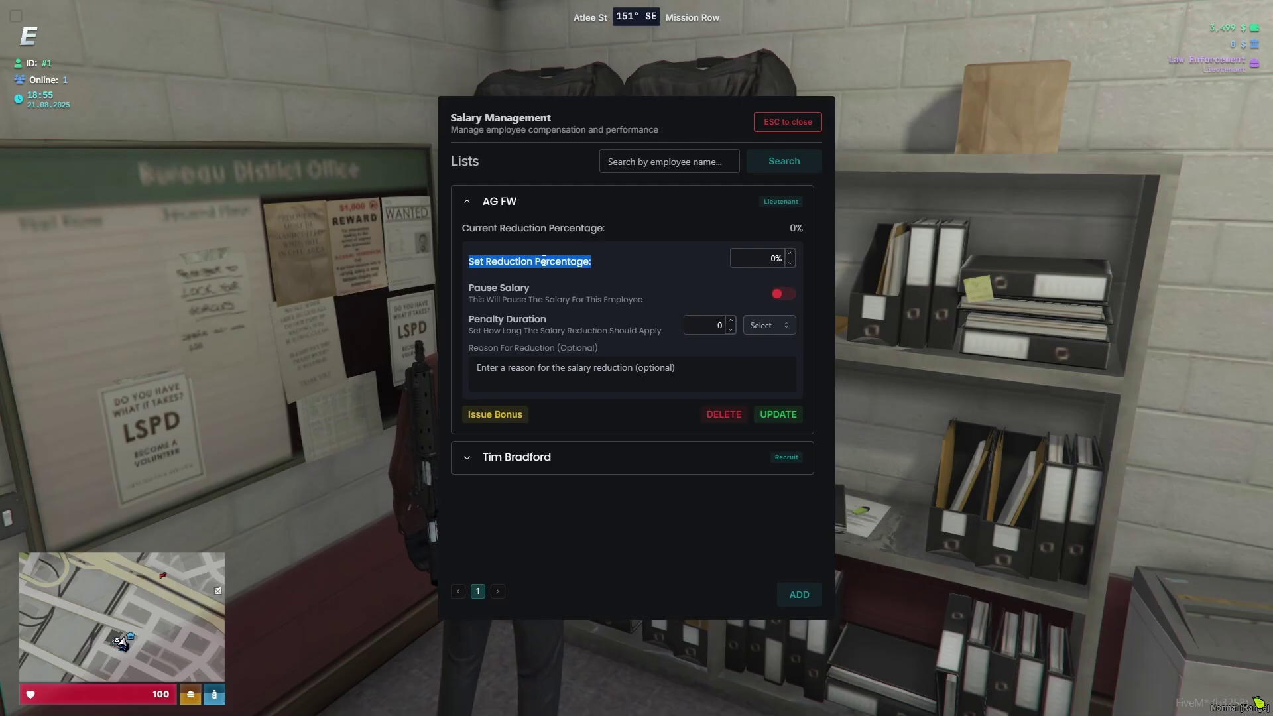
left_click(544, 261)
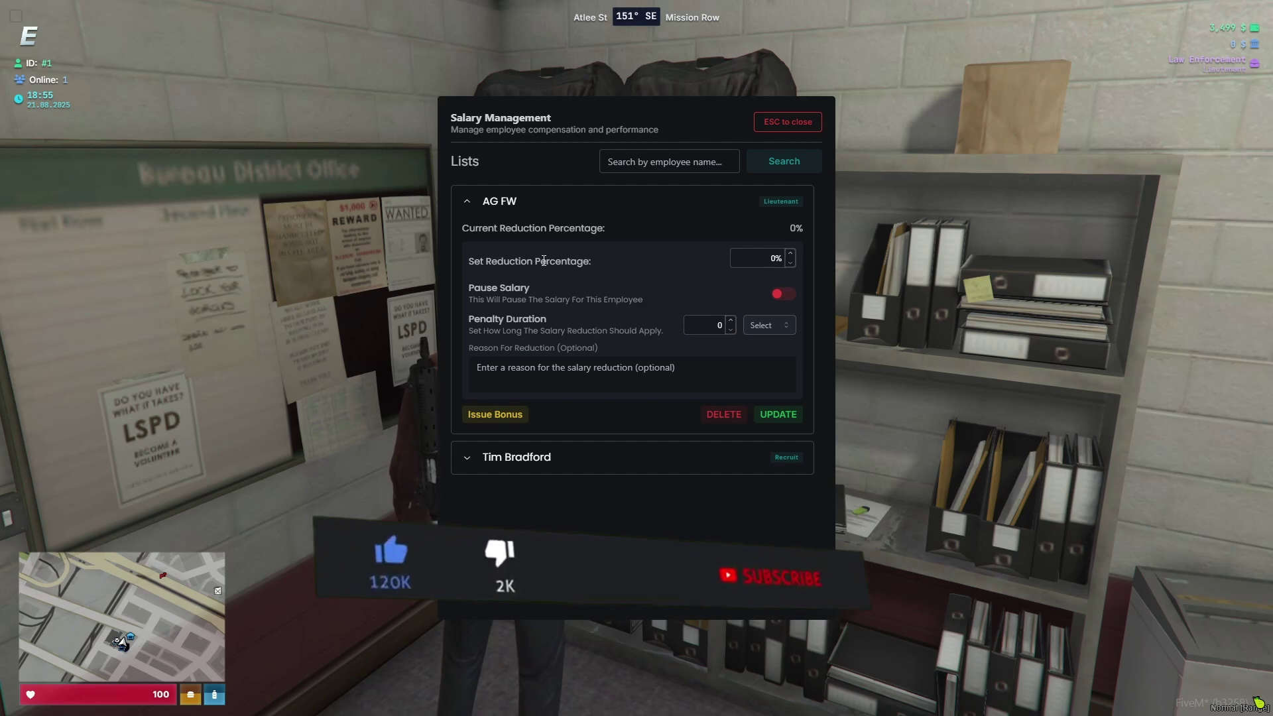
Pause the Lieutenant's salary with a 10% reduction, save it, and bring up Manual Bonus
left_click(784, 294)
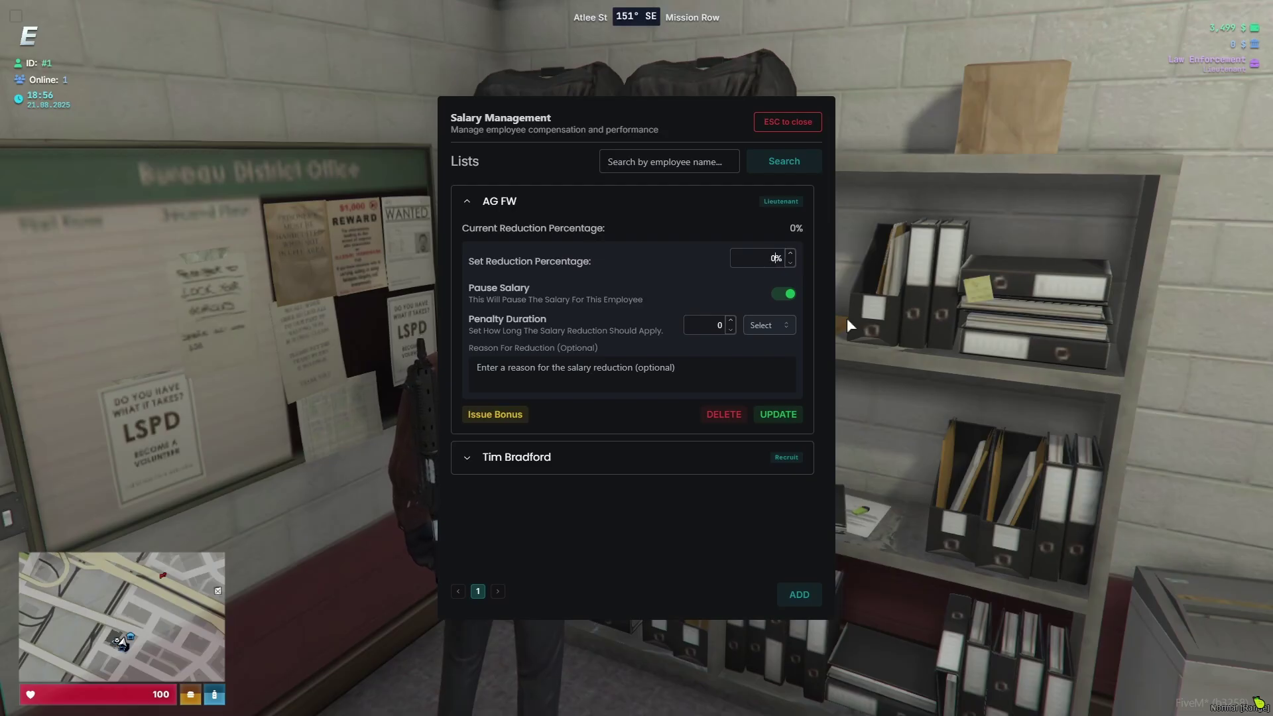
type("101")
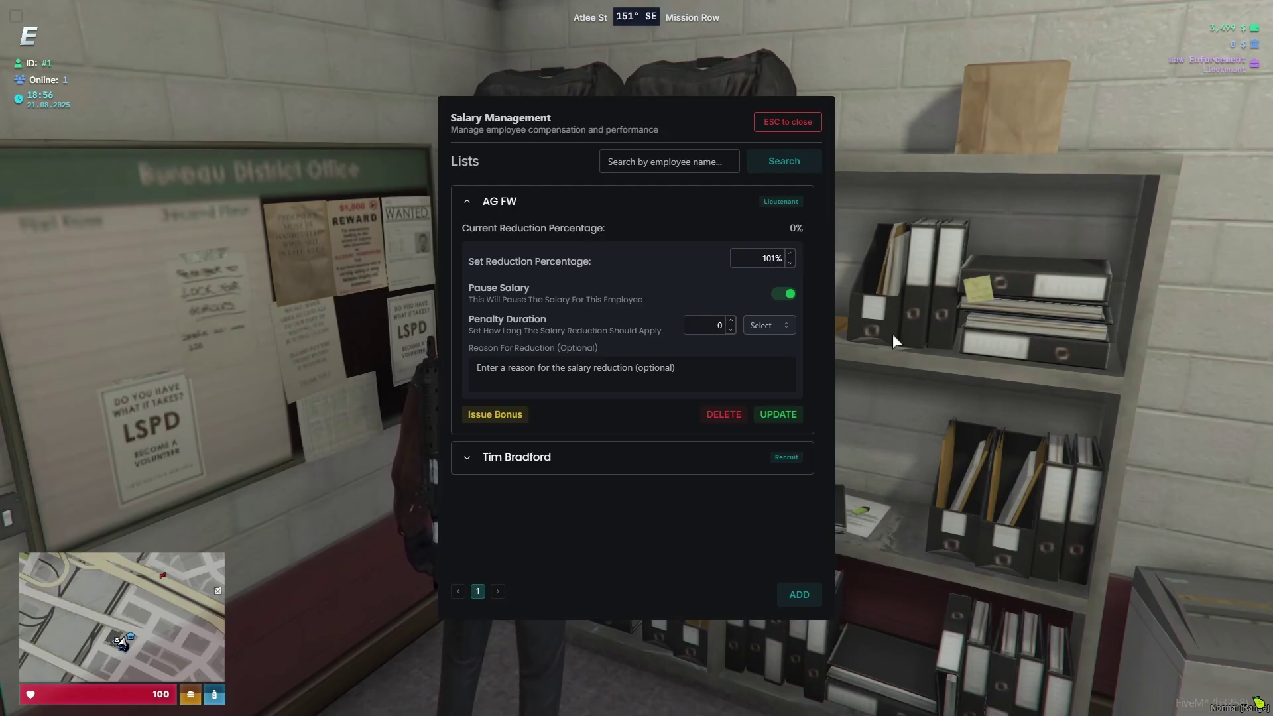
key("BackSpace")
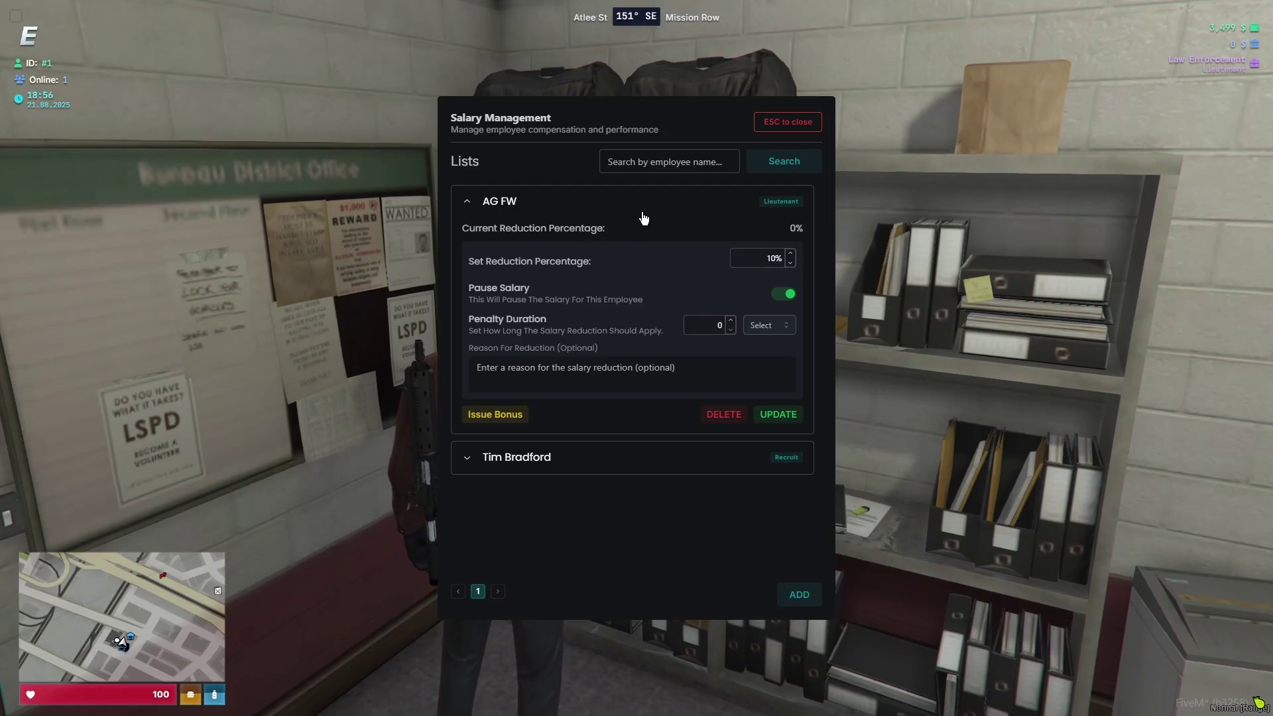
left_click(783, 418)
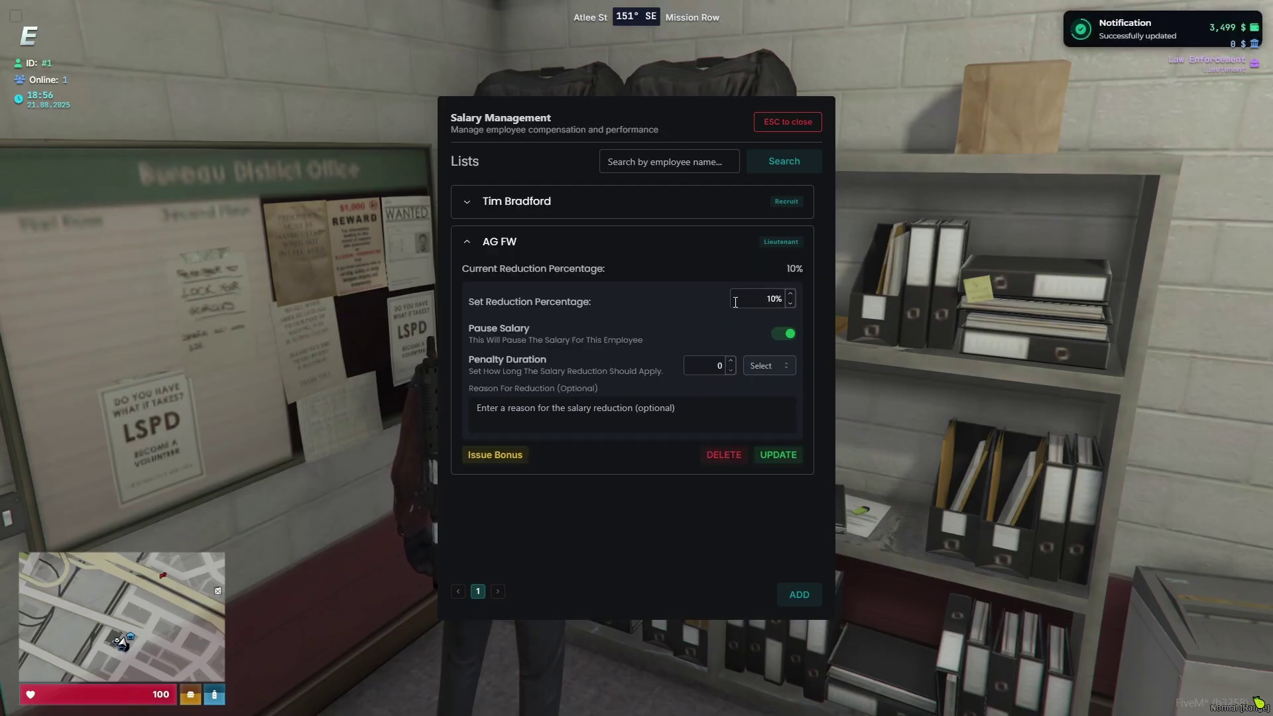
left_click(522, 418)
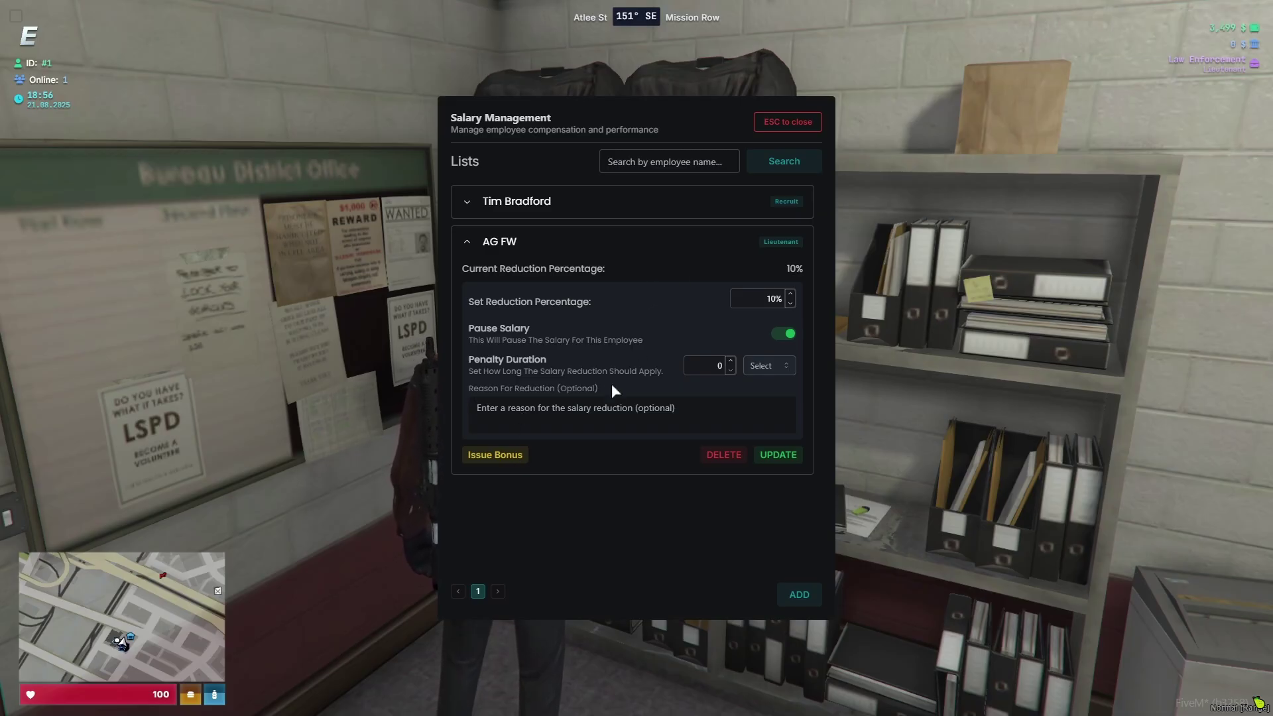
left_click(510, 463)
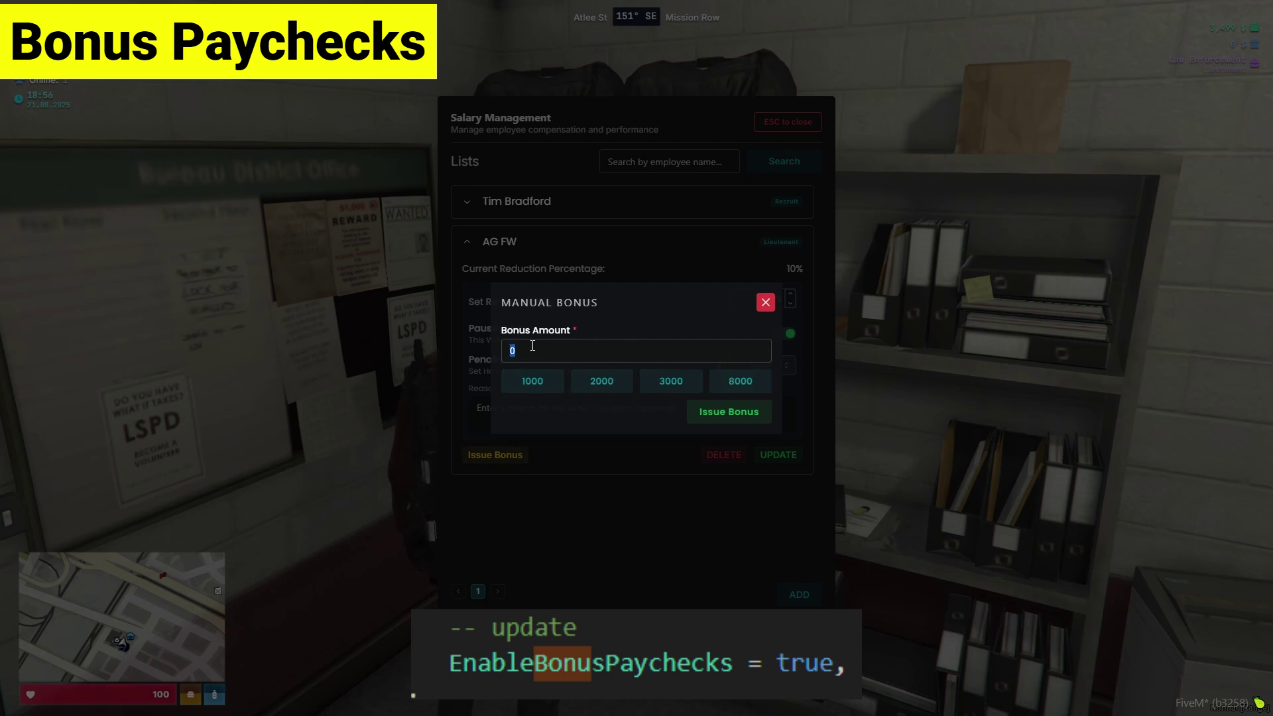
Issue the Lieutenant a manual bonus of 8000 using the preset
type("5000")
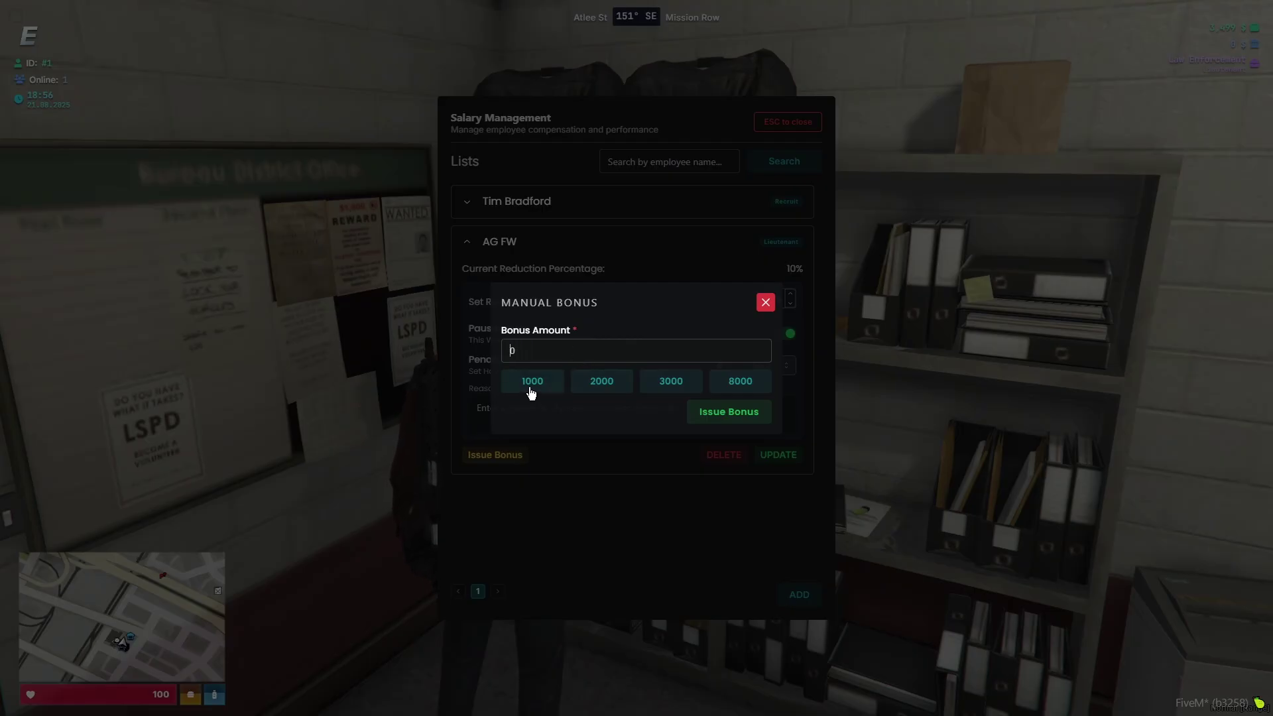
left_click(736, 395)
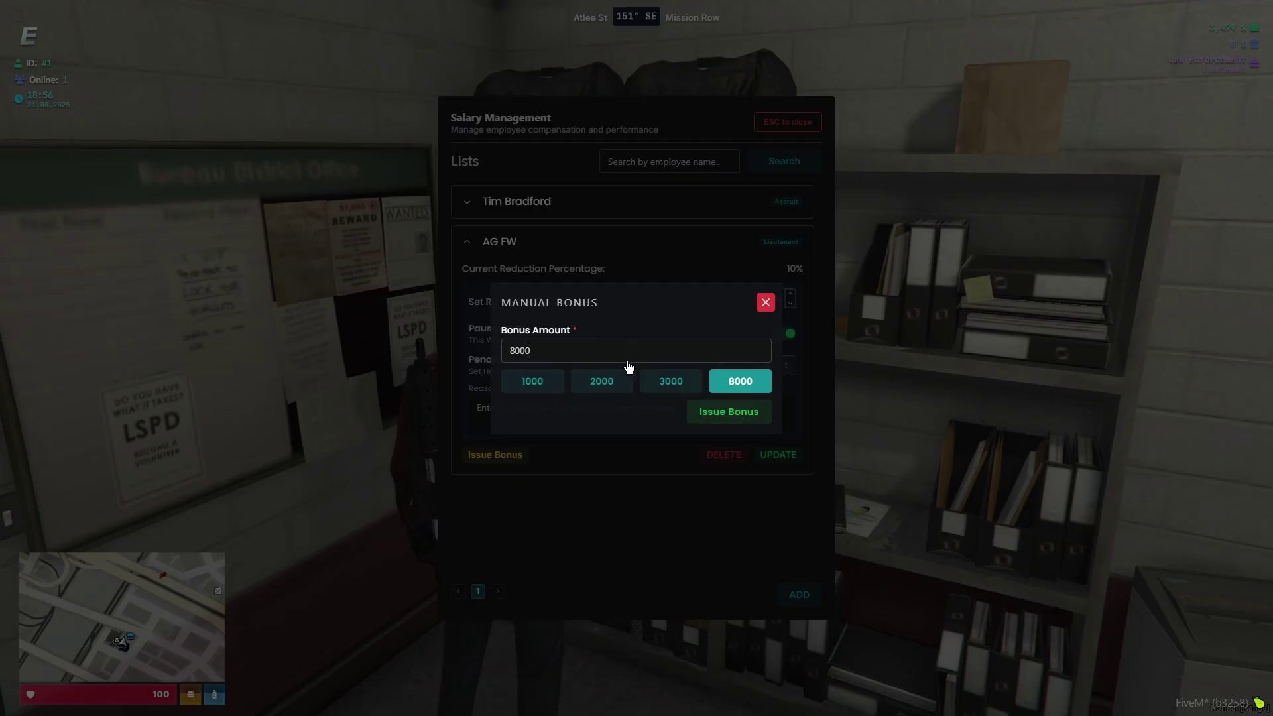
left_click(717, 413)
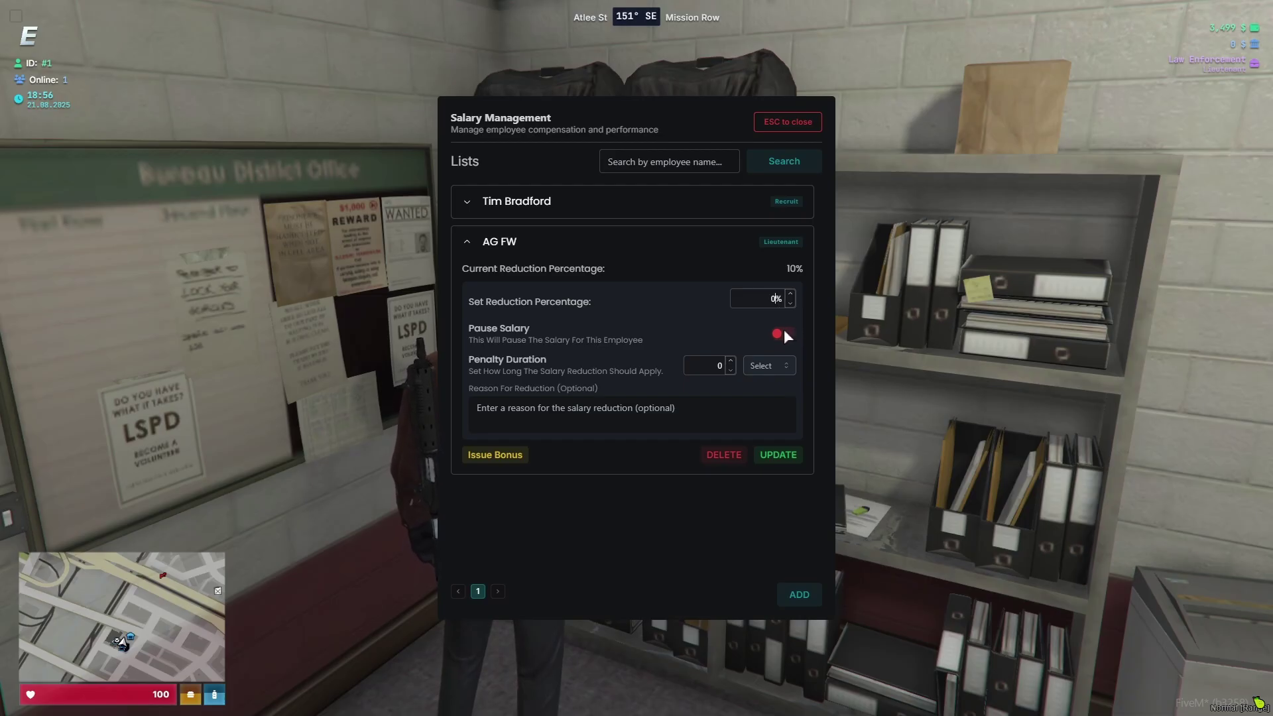
Save the reduction back to 0% with salary unpaused, then close Salary Management
left_click(780, 453)
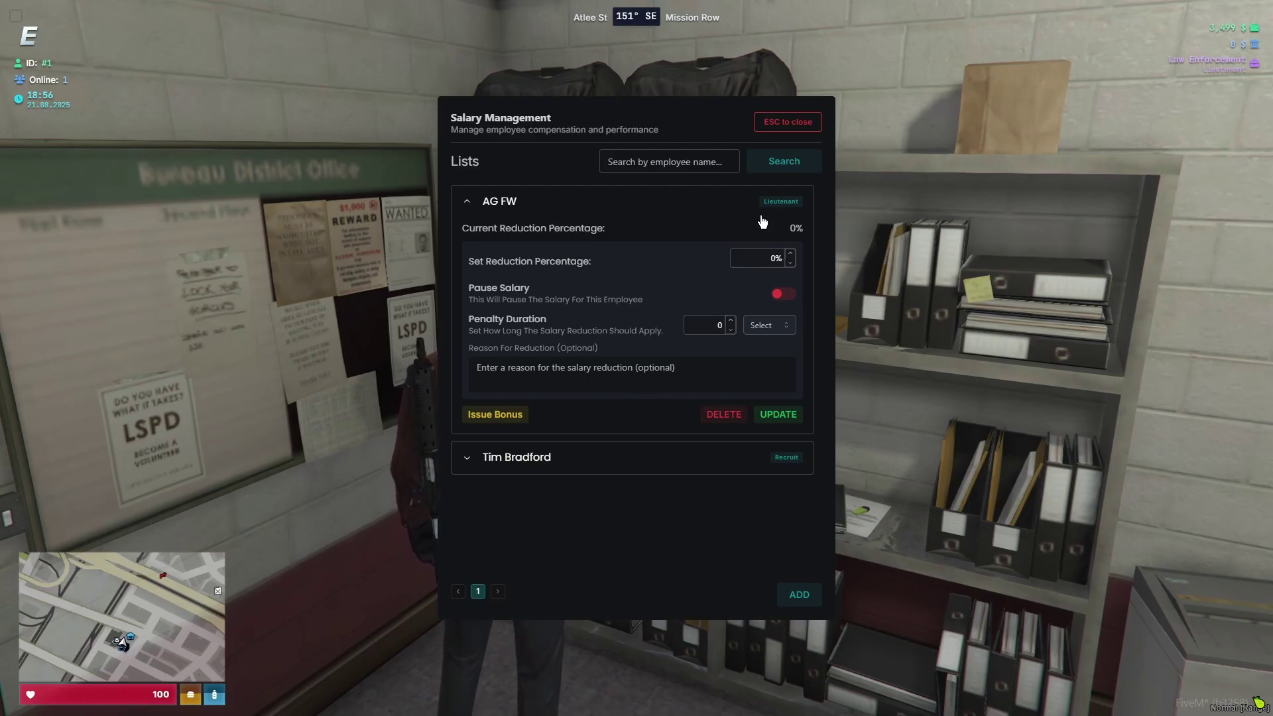
left_click(466, 203)
left_click(464, 207)
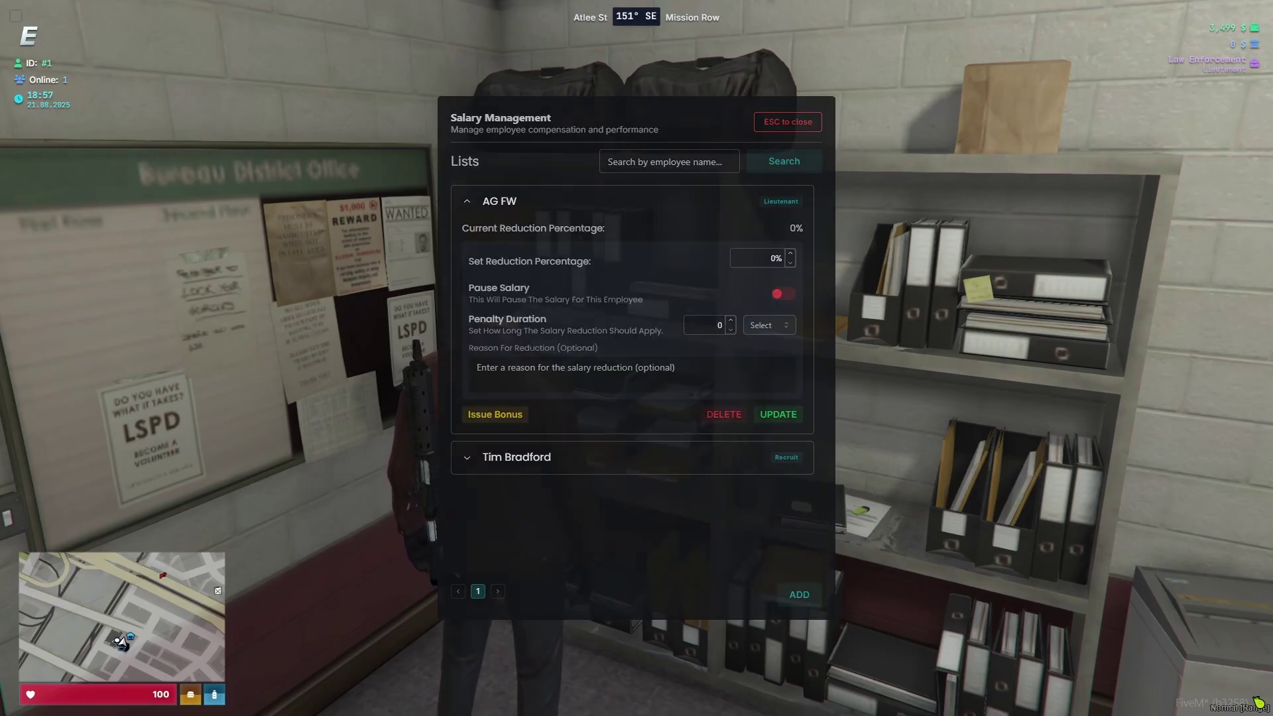
key("Escape")
Walk out of the station to the bank teller and open the paycheck menu
key("w")
key("w")
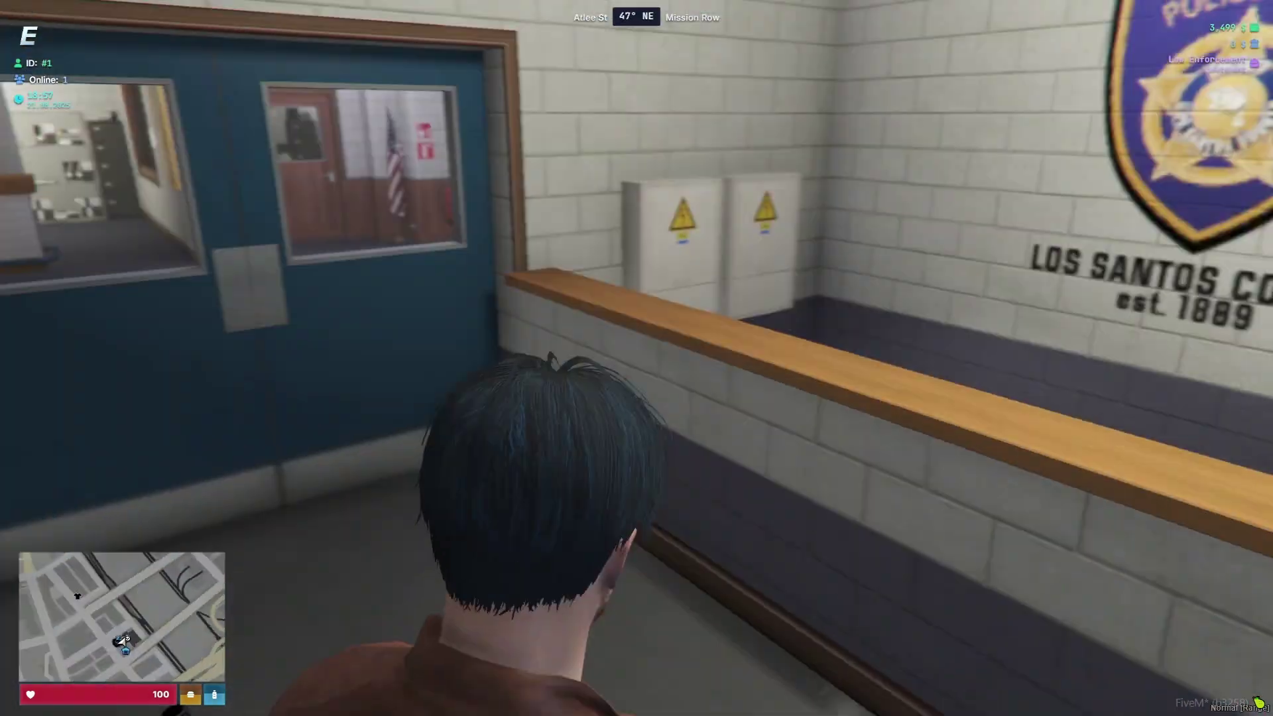
key("w")
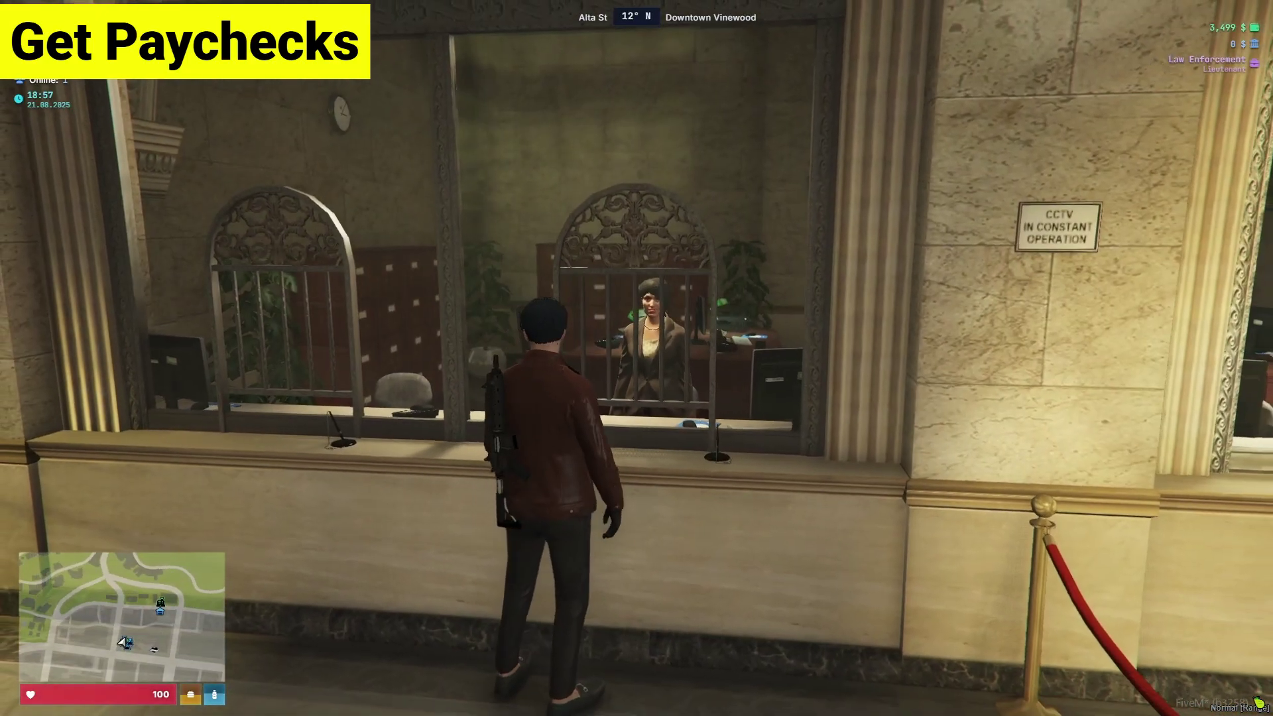
key("alt")
left_click(697, 359)
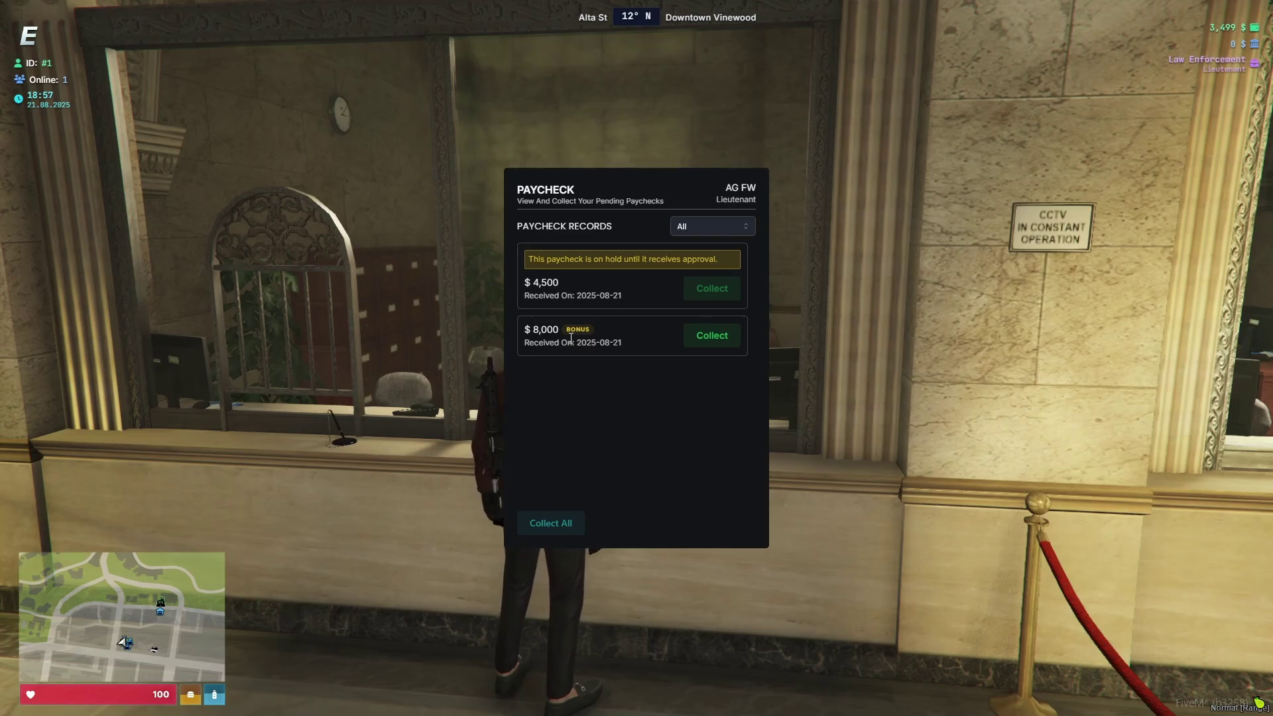
Collect the full $8,000 bonus paycheck, then check the on-hold notice and collection log
left_click(706, 341)
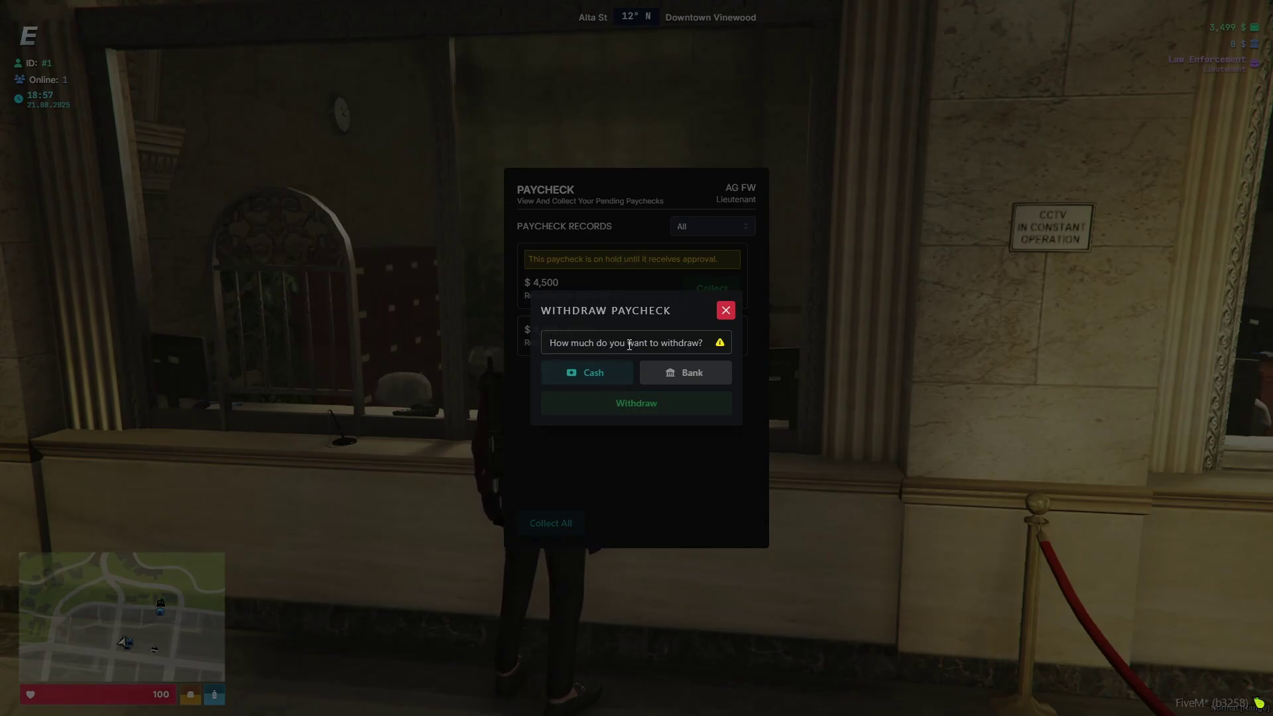
type("50")
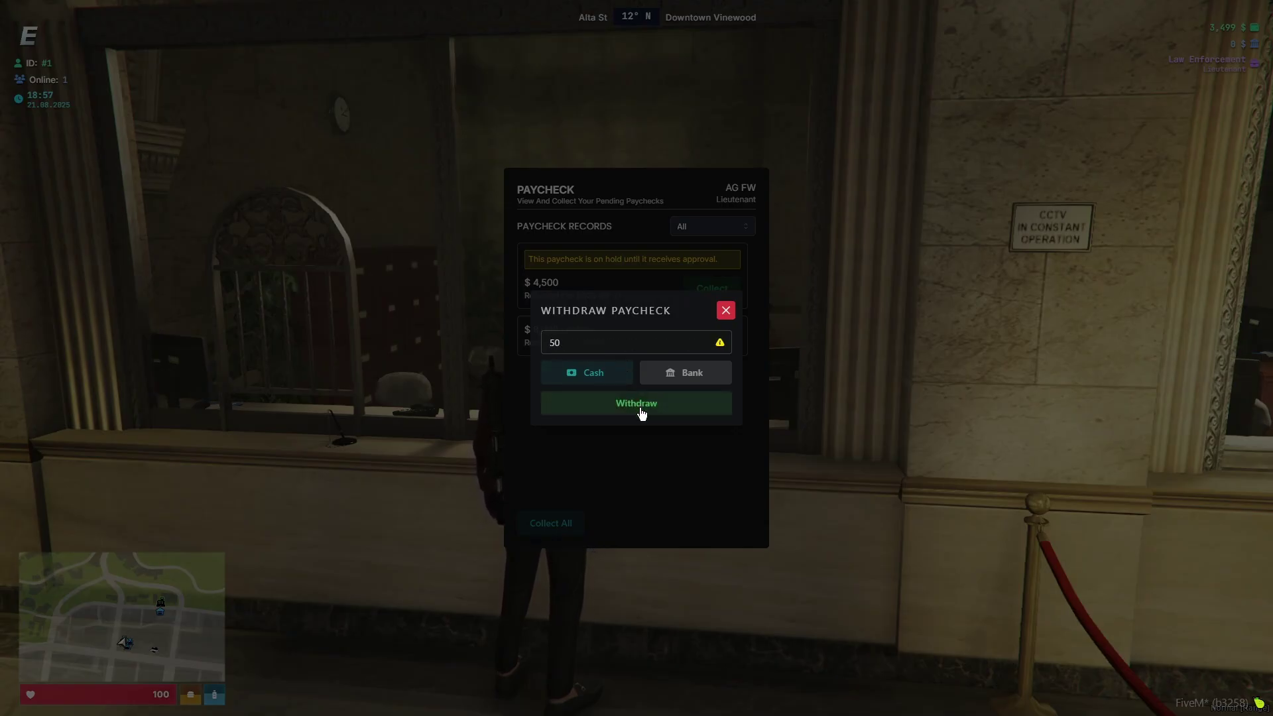
key("BackSpace")
key("BackSpace")
type("8")
left_click(642, 411)
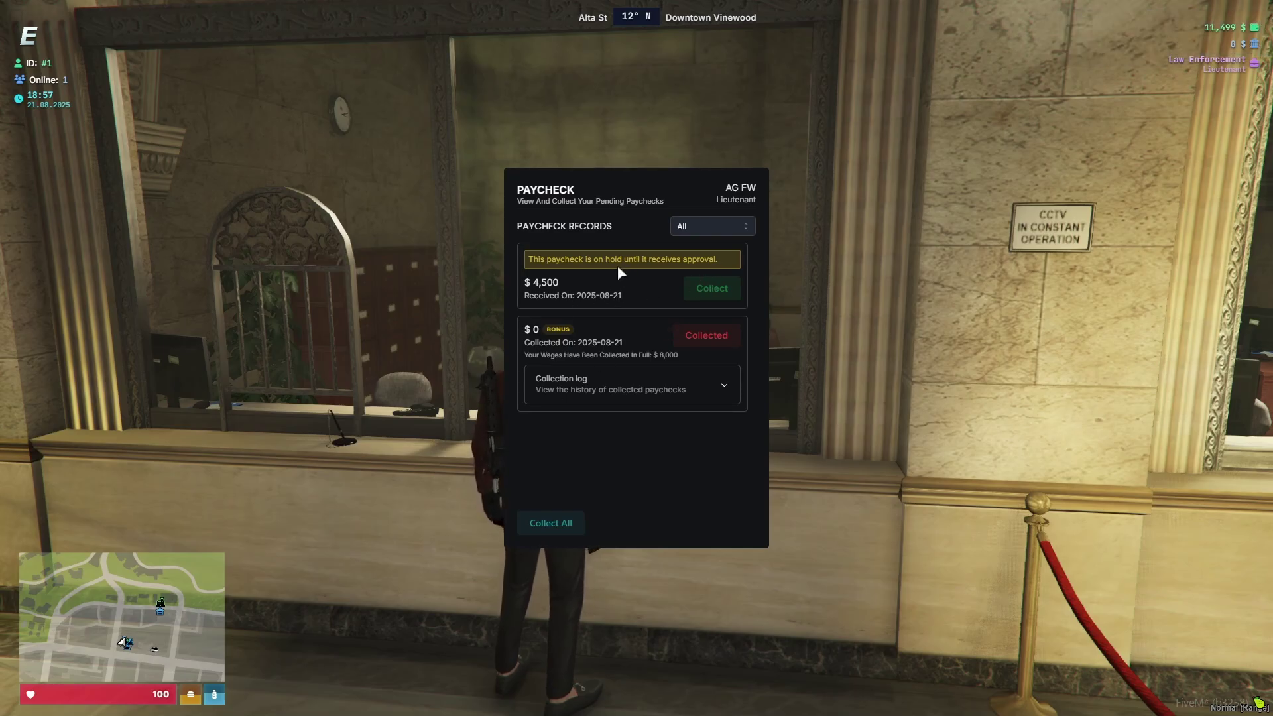
double_click(595, 263)
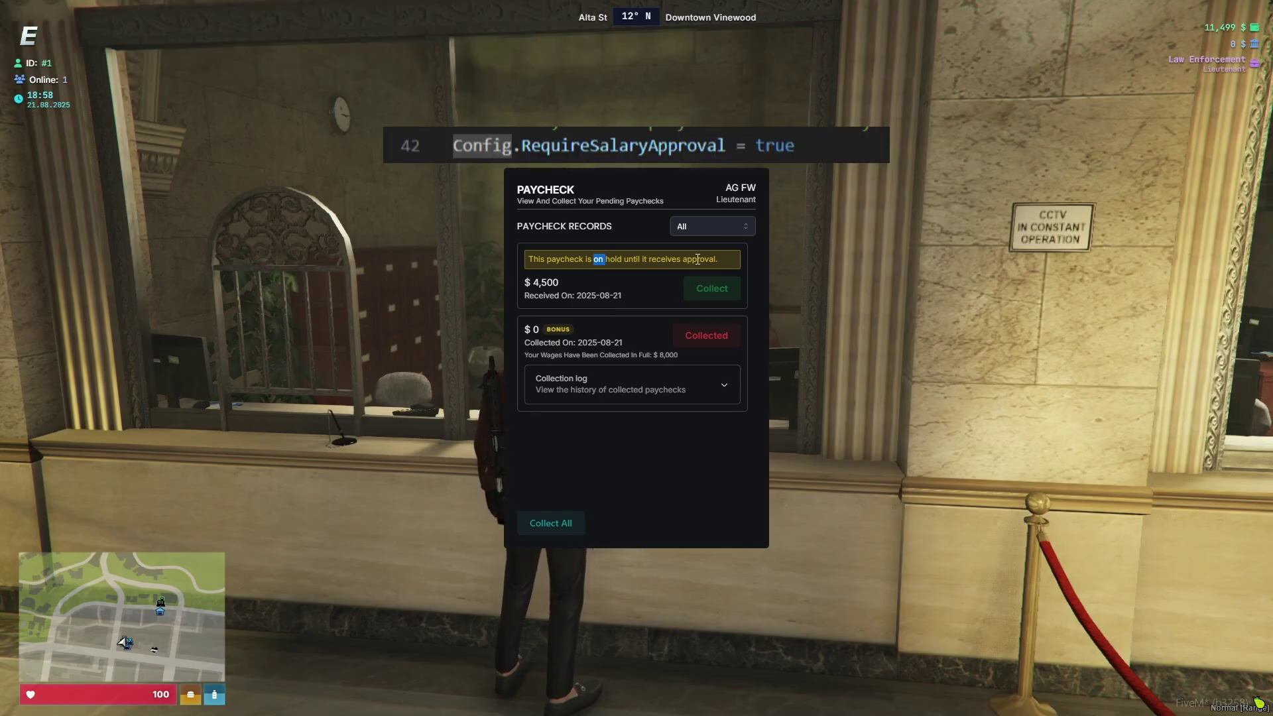
left_click(707, 393)
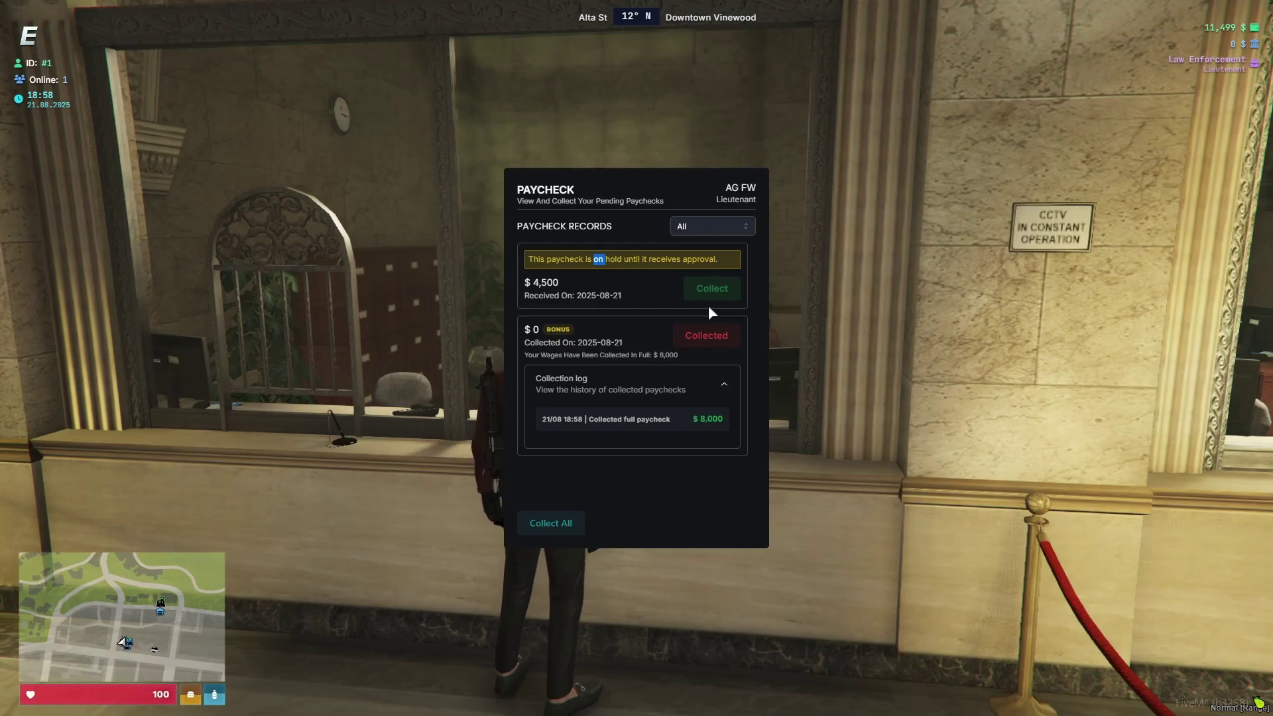
left_click(723, 387)
Close the paycheck menu and highlight the paused $4,500 entry under Paused Payments
key("Escape")
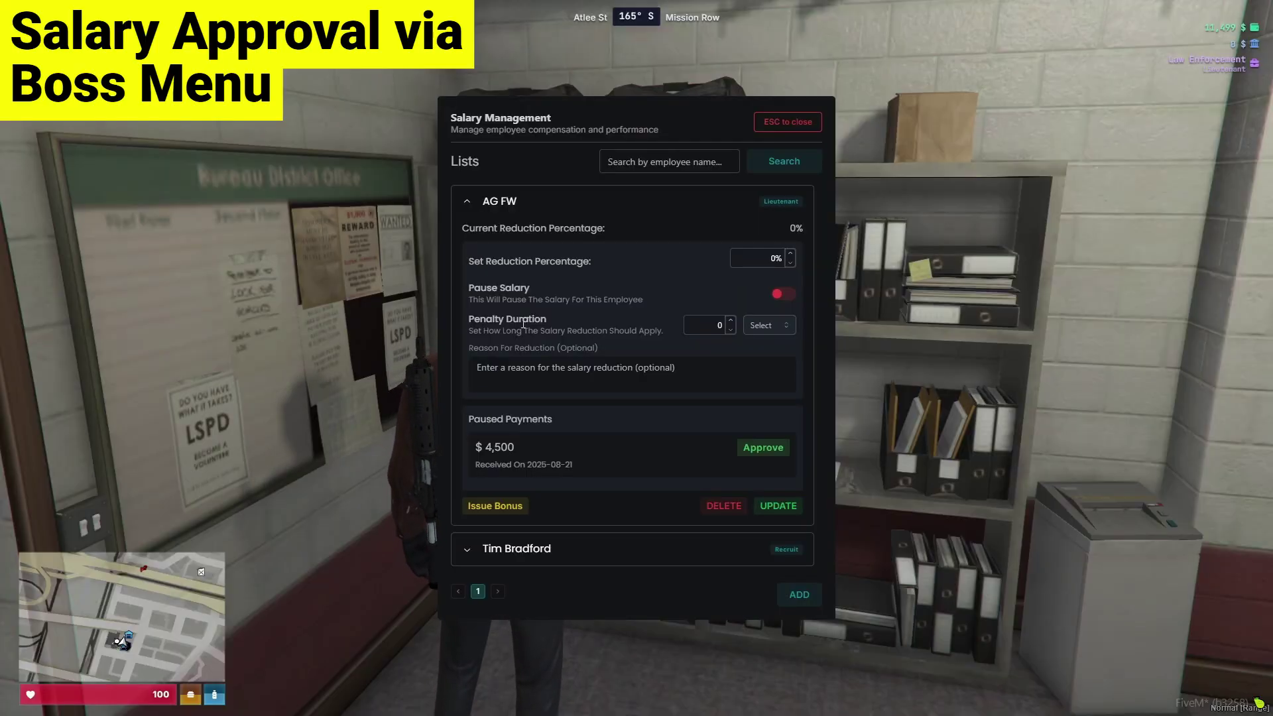
left_click_drag(467, 419, 553, 419)
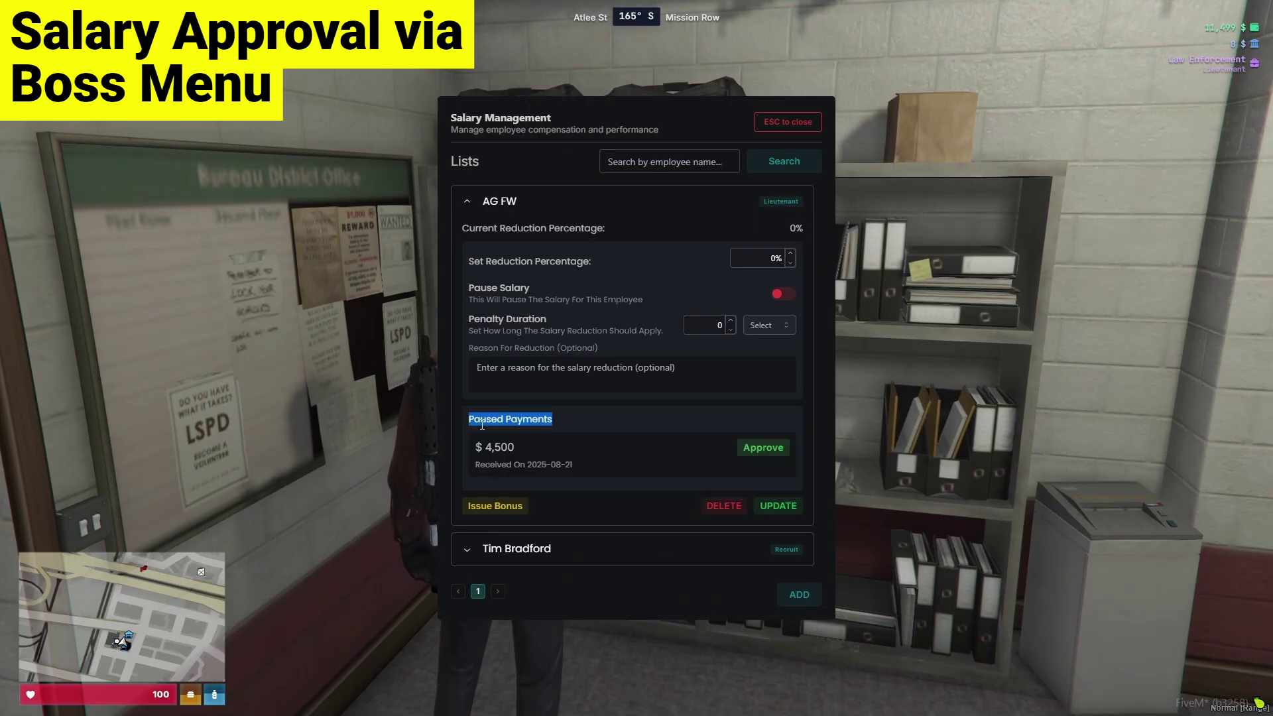
left_click(503, 436)
double_click(507, 446)
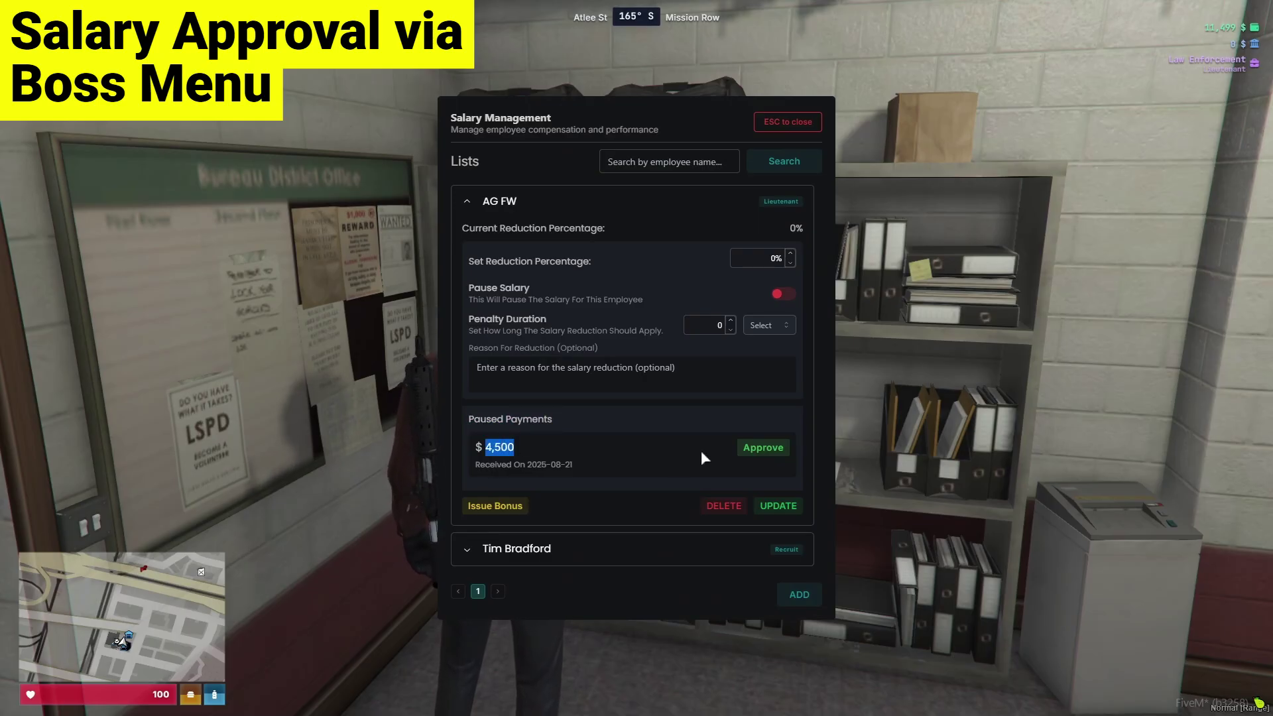
Approve the paused $4,500 paycheck, close the panel, and walk out through the blue doors
left_click(754, 448)
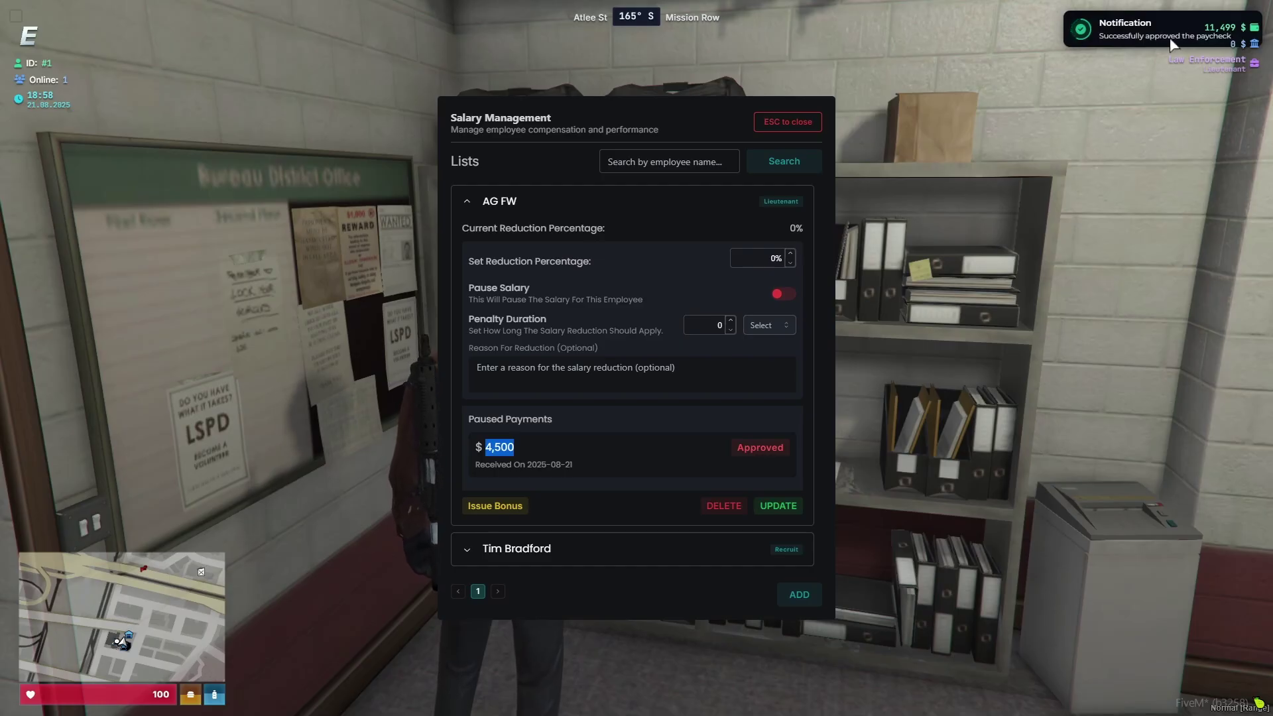
key("Escape")
key("w")
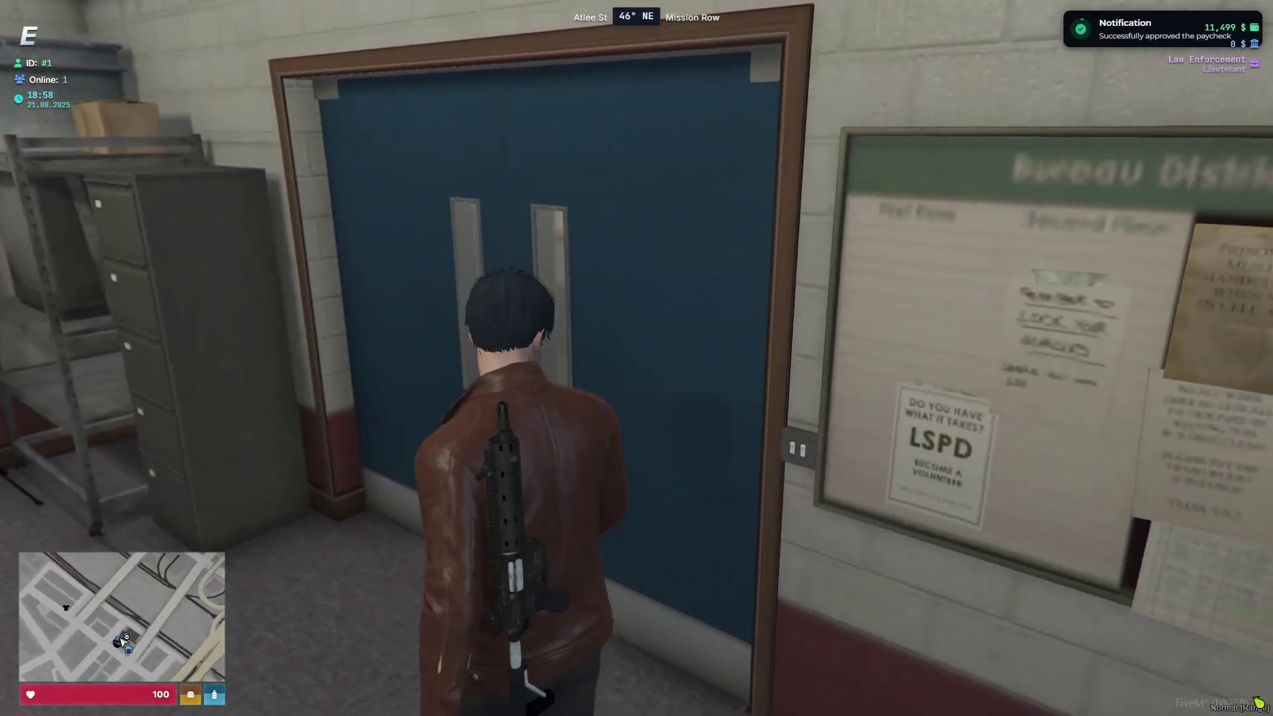